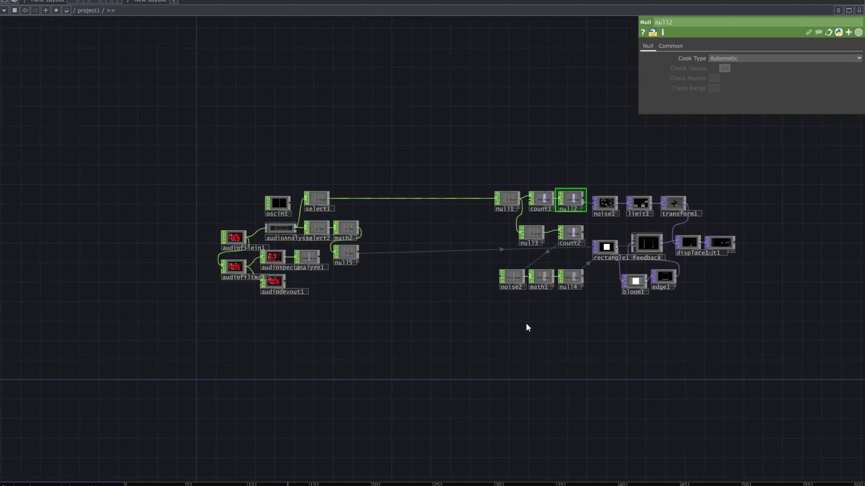
Disconnect select1 from null1 and move null1 further away from count1
right_click(445, 199)
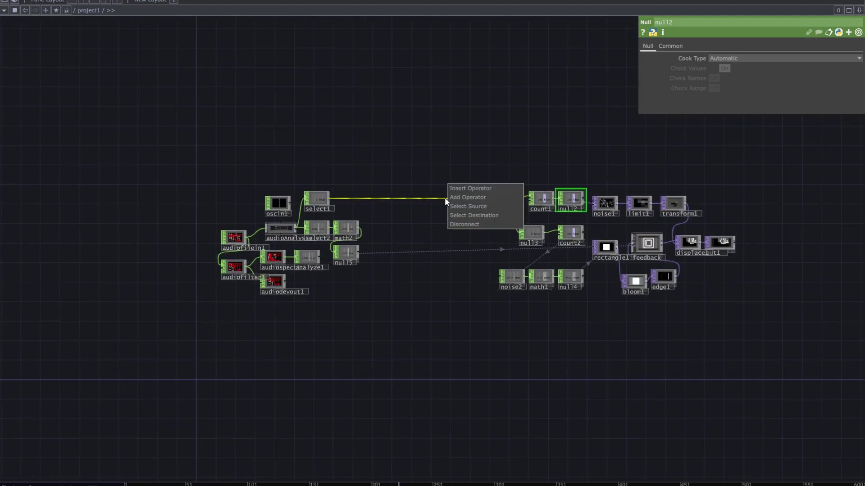
left_click(455, 226)
scroll(456, 223, "up", 2)
left_click_drag(444, 226, 481, 223)
left_click_drag(564, 196, 524, 189)
Delete the whole group of audio input and analysis operators, including audiofilein1, audioAnalysis, select1 and null5
left_click_drag(444, 378, 175, 160)
key("Delete")
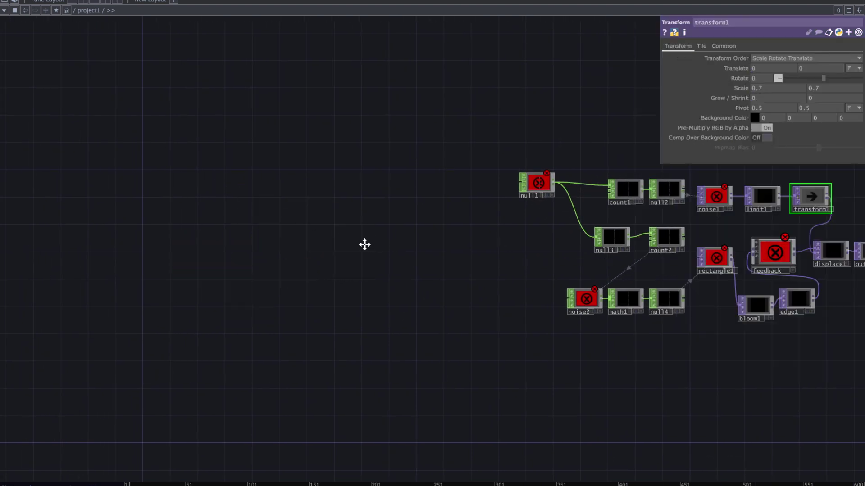
left_click_drag(365, 245, 330, 274)
scroll(330, 274, "up", 2)
left_click_drag(207, 247, 263, 253)
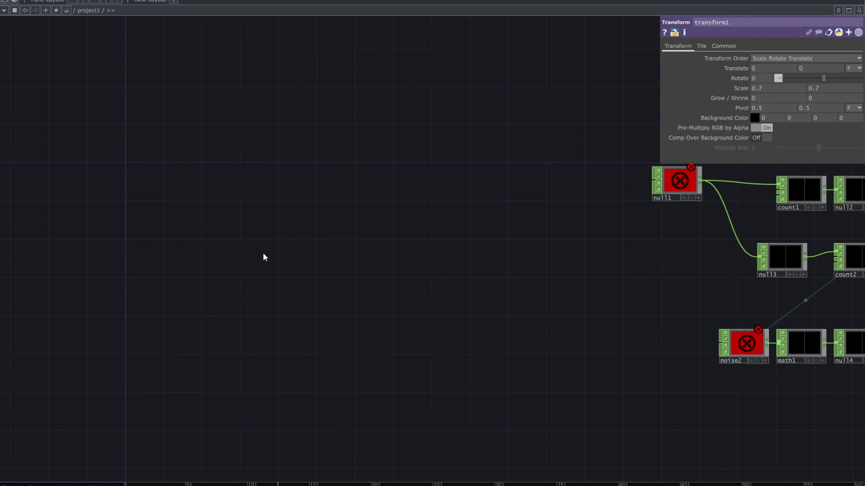
Search the CHOP operators for osc, and clear the search
key("Tab")
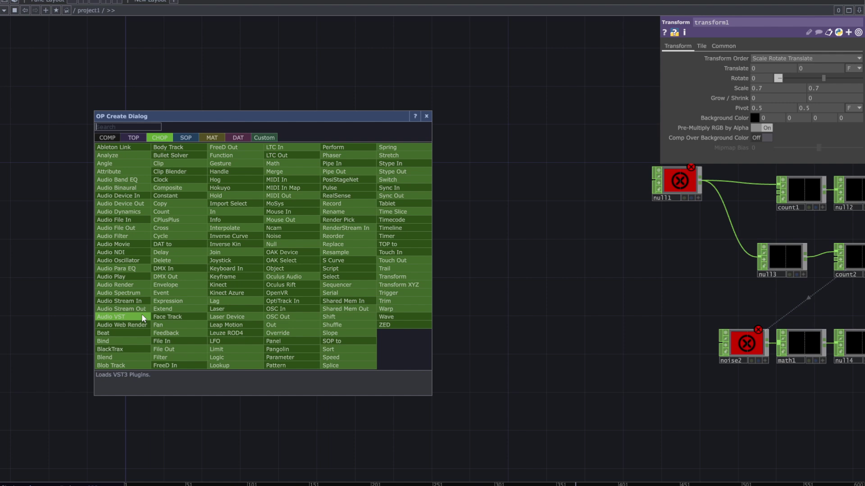
type("o")
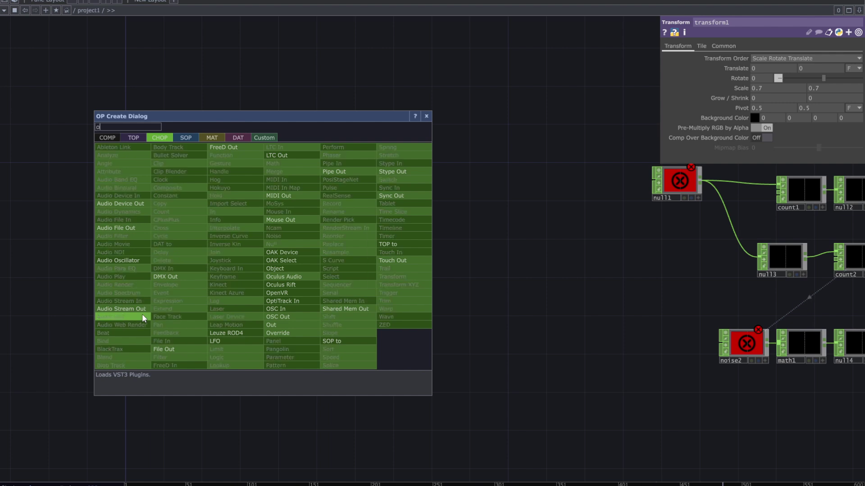
type("sc")
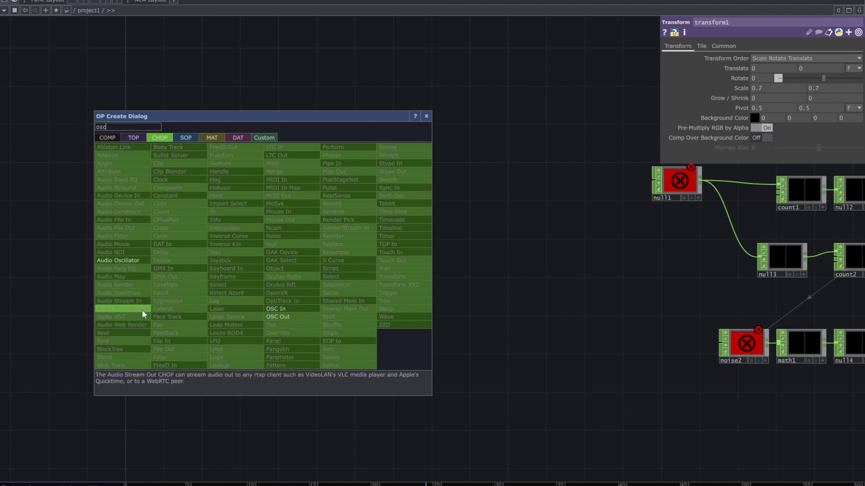
key("BackSpace")
key("BackSpace")
key("BackSpace")
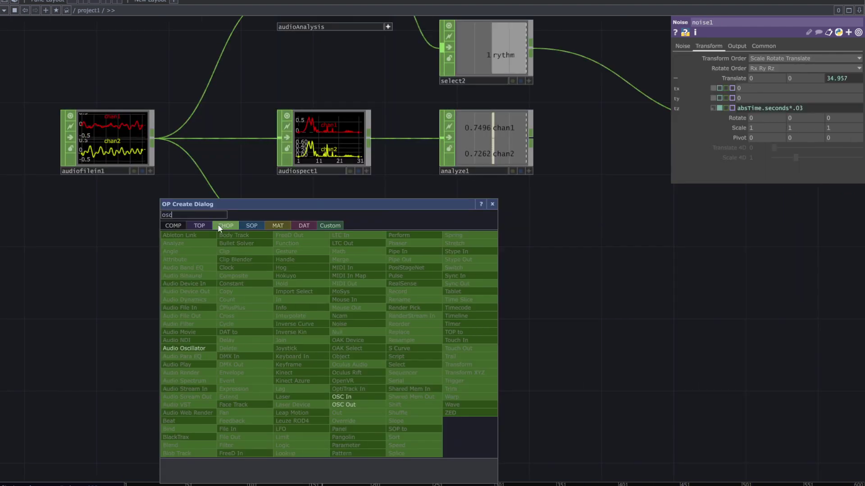
Place an OSC In CHOP below the audiodevout1 operator
left_click(342, 397)
left_click(336, 319)
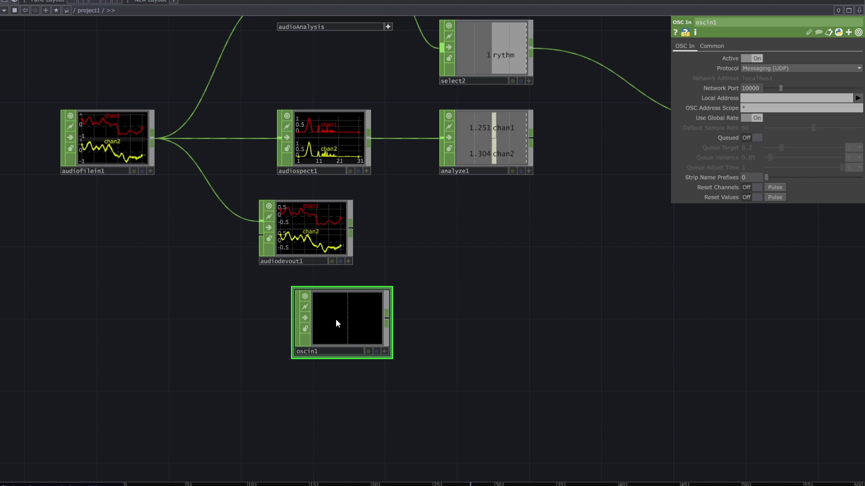
scroll(335, 319, "up", 5)
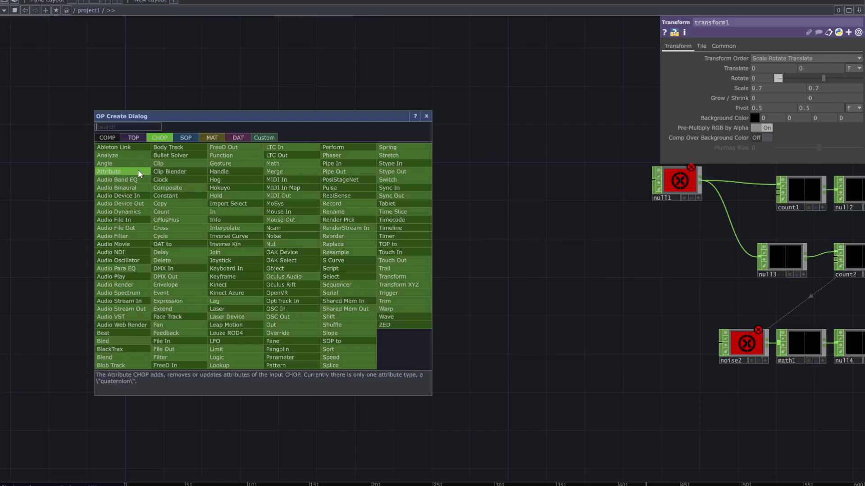
Add an Audio File In CHOP in the empty area and load Calmity - Yung Logos.mp3 from E:\tda
left_click(131, 221)
left_click(213, 259)
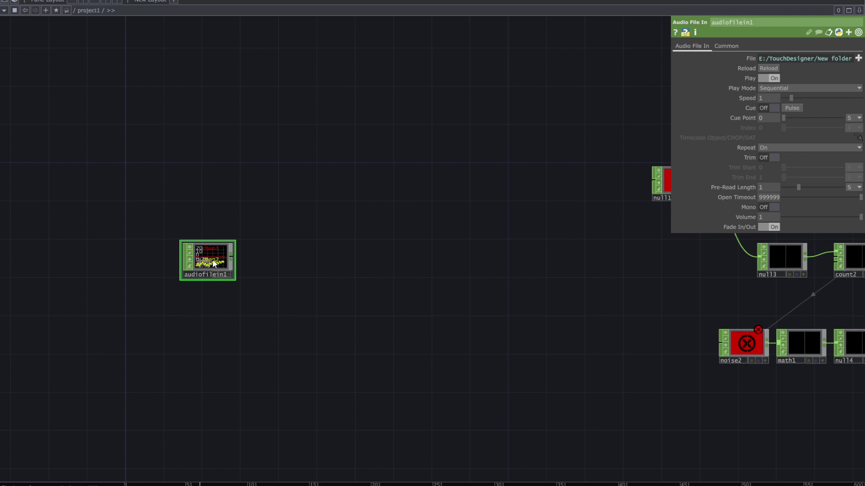
scroll(213, 264, "up", 3)
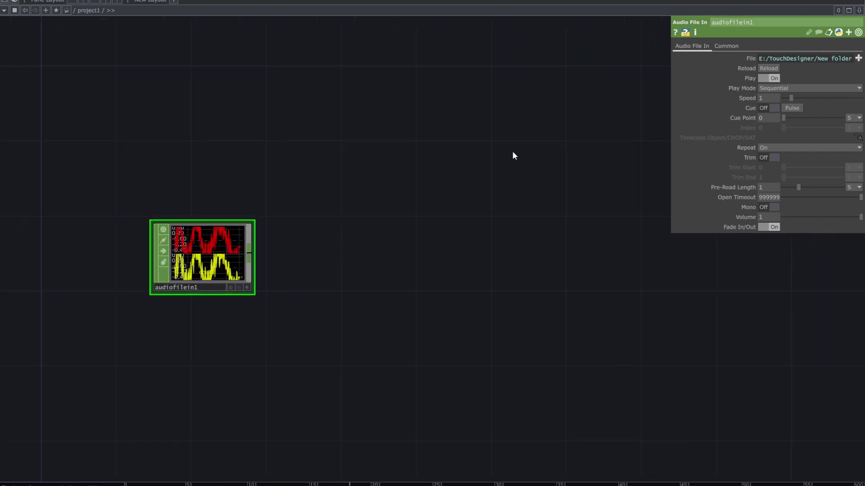
left_click(858, 58)
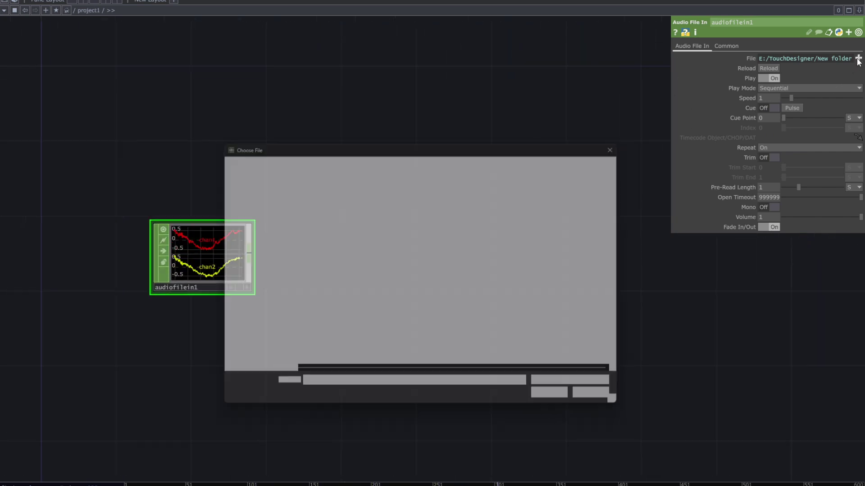
left_click(477, 157)
type("E:\tda")
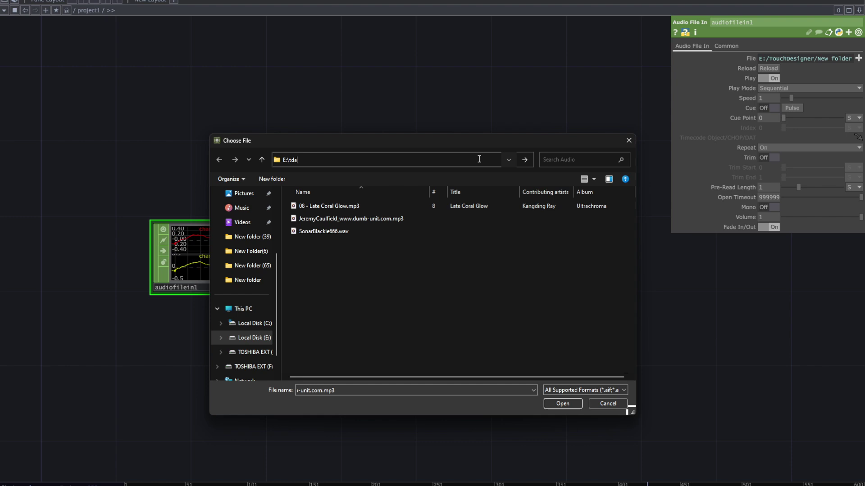
key("Return")
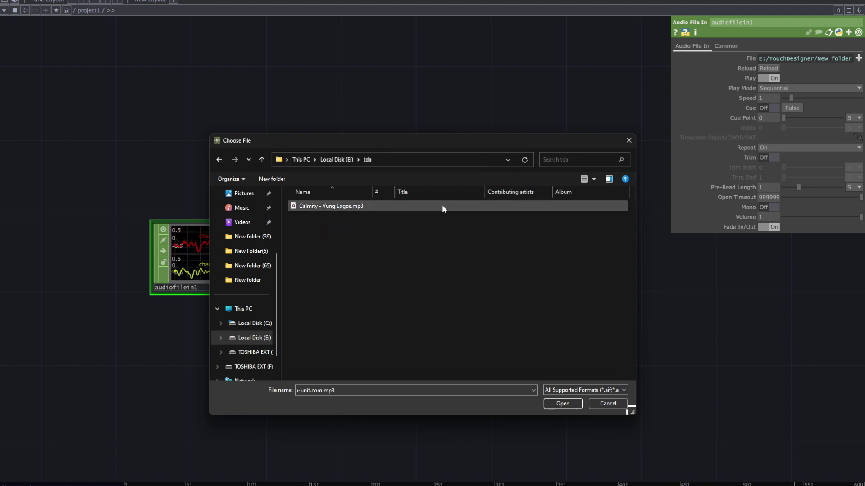
double_click(442, 205)
scroll(217, 272, "up", 3)
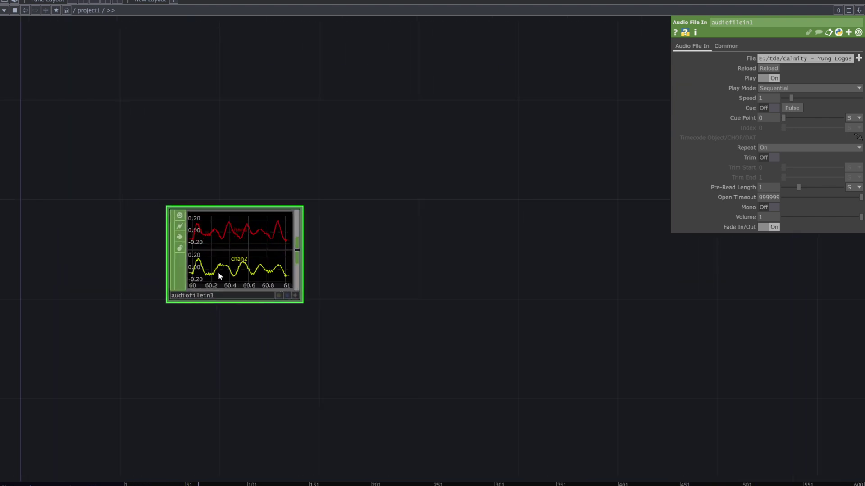
Add an Audio Device Out CHOP connected to the output of audiofilein1, placed below it
scroll(218, 271, "down", 3)
left_click_drag(370, 315, 320, 246)
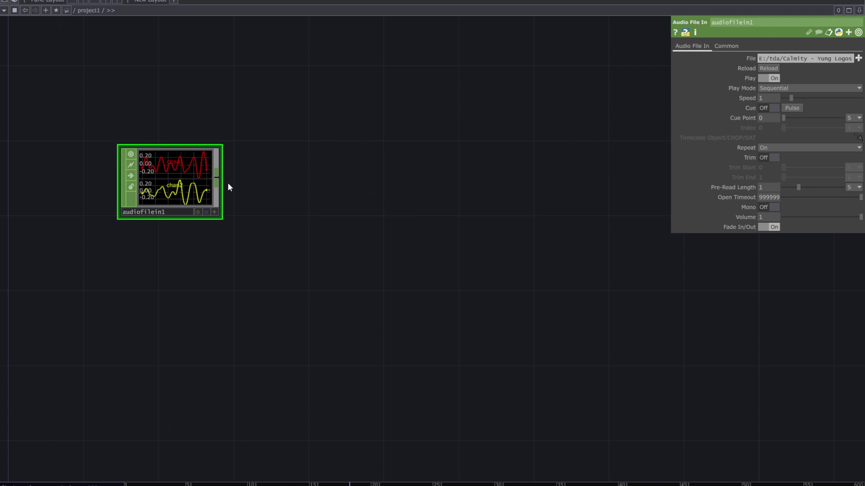
left_click(217, 180)
left_click(296, 315)
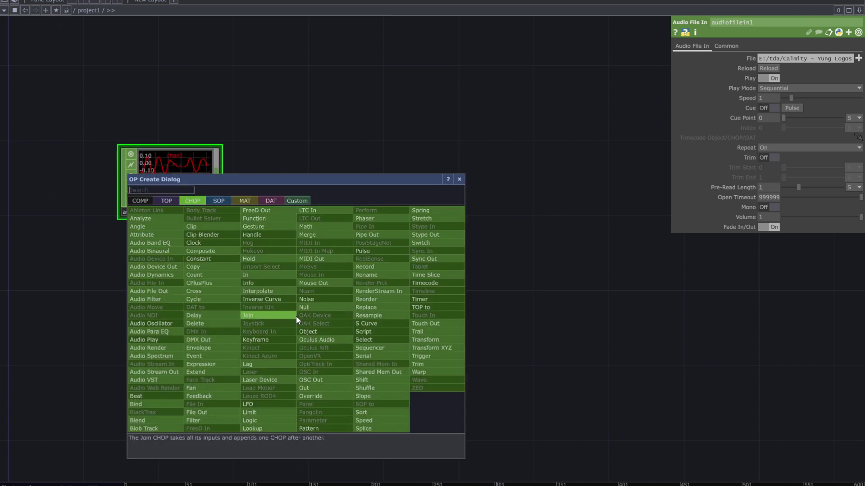
type("a")
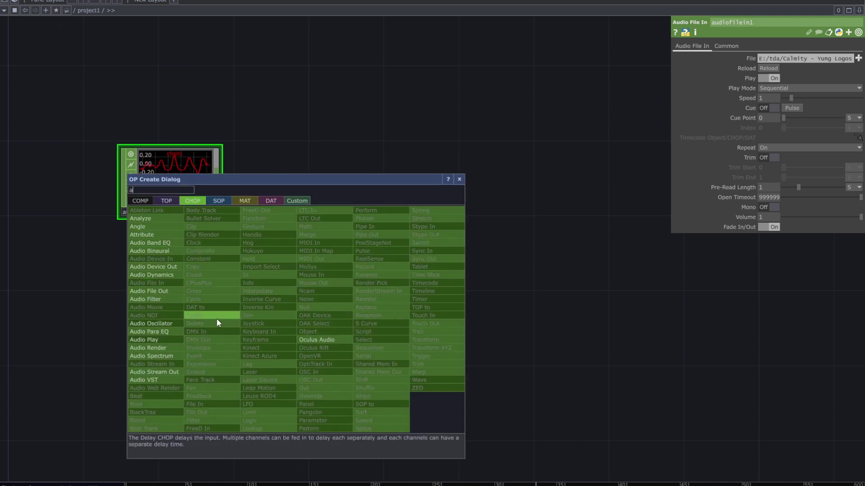
left_click(177, 267)
left_click(263, 299)
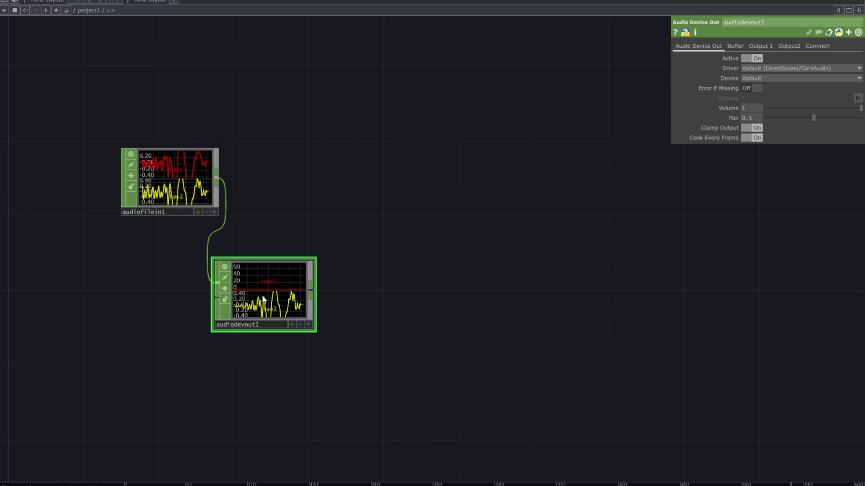
Examine the driver and device choices of audiodevout1, keeping both on default
scroll(263, 299, "up", 2)
scroll(505, 296, "up", 2)
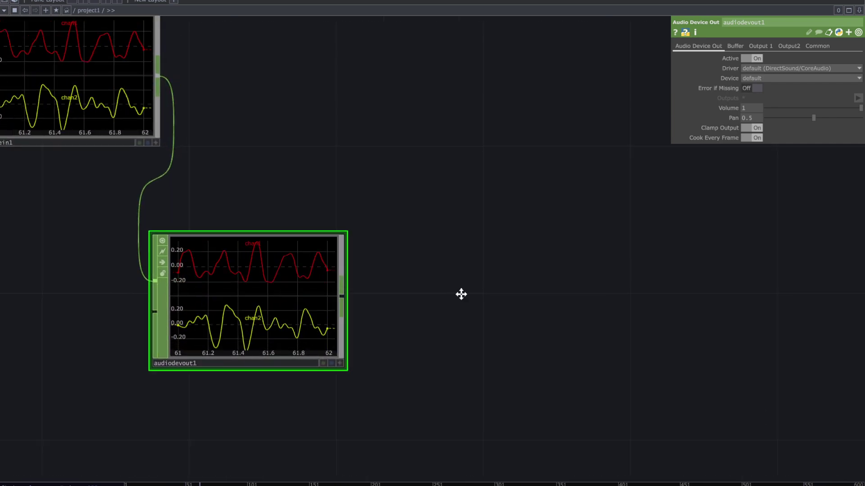
left_click_drag(461, 294, 539, 261)
left_click(798, 68)
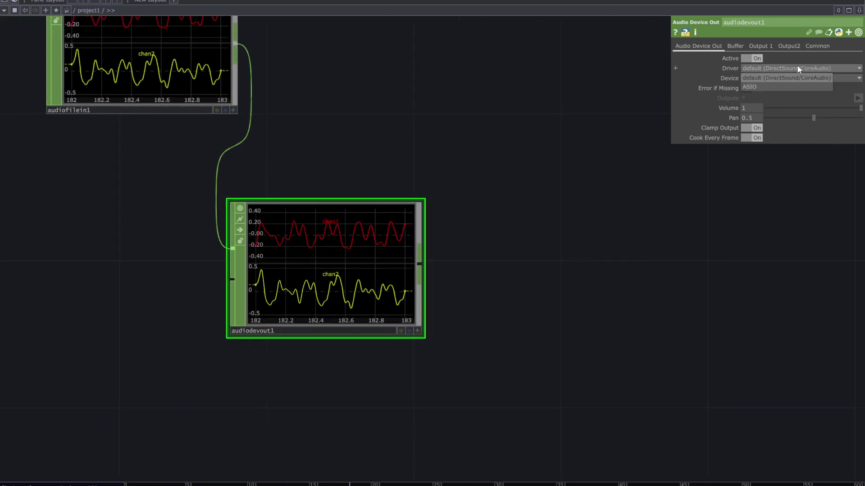
left_click(782, 76)
left_click(778, 78)
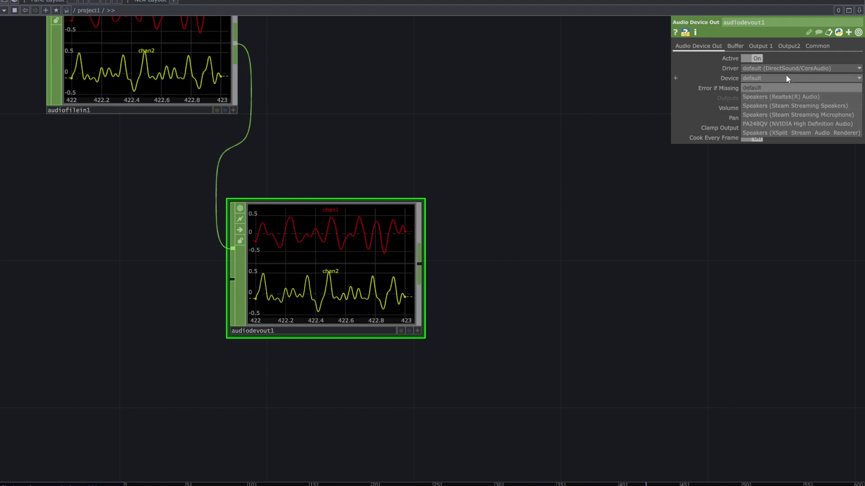
left_click(786, 76)
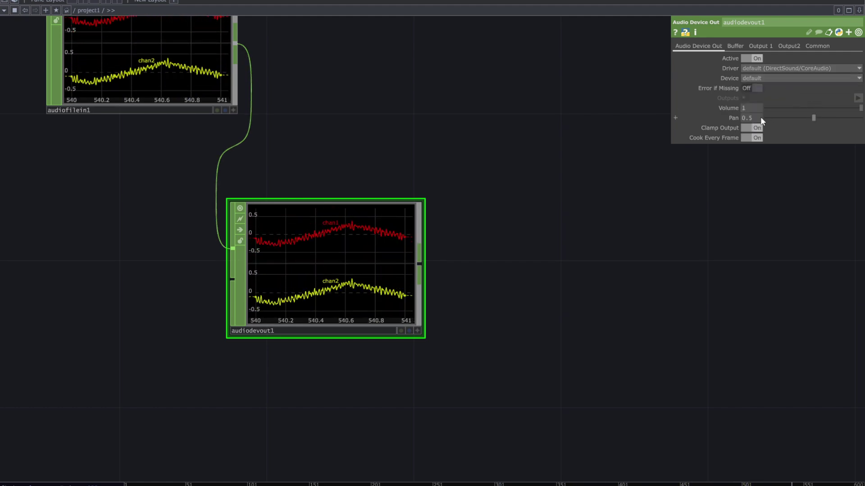
Set the volume of audiodevout1 to 0.771
left_click_drag(607, 243, 519, 273)
scroll(516, 273, "down", 3)
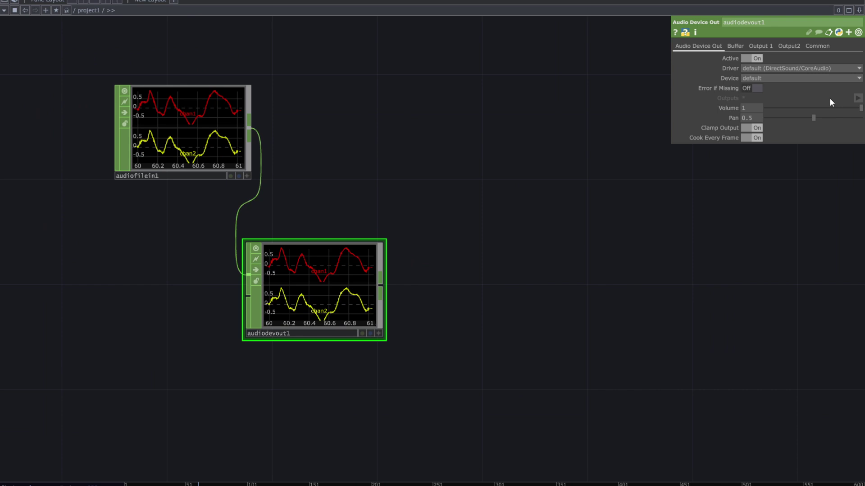
left_click_drag(848, 105, 839, 104)
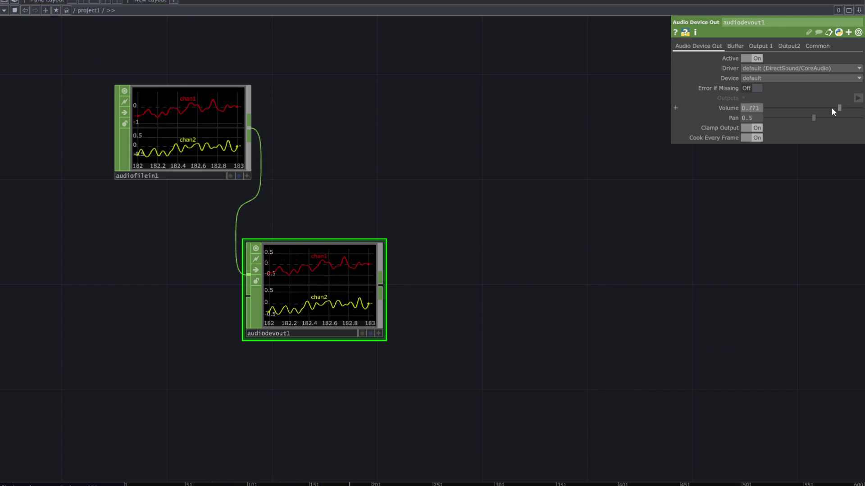
Move audiodevout1 further below and to the right of audiofilein1 to free space between them
left_click_drag(445, 299, 385, 335)
scroll(425, 301, "down", 3)
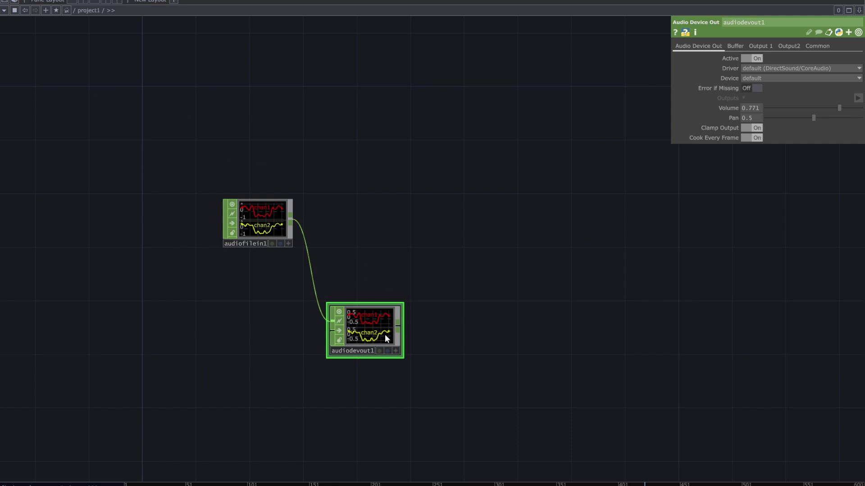
scroll(416, 345, "up", 2)
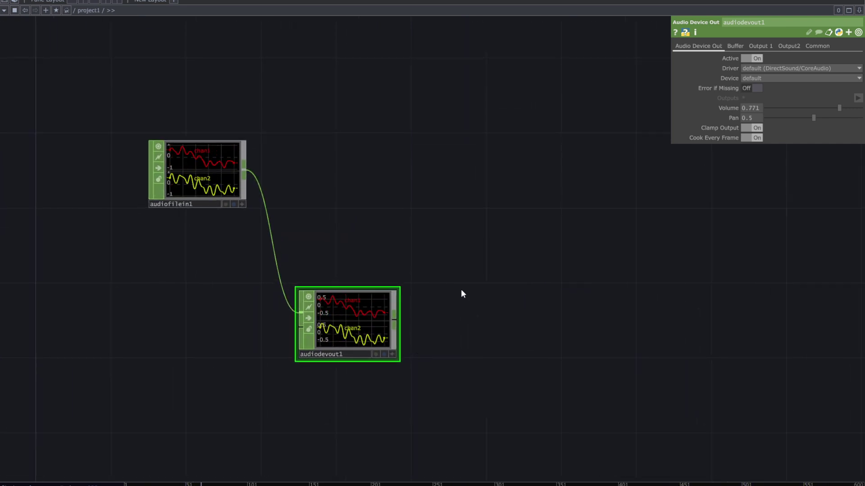
left_click_drag(442, 260, 413, 254)
left_click_drag(340, 338, 377, 356)
left_click_drag(379, 266, 302, 319)
scroll(383, 227, "down", 2)
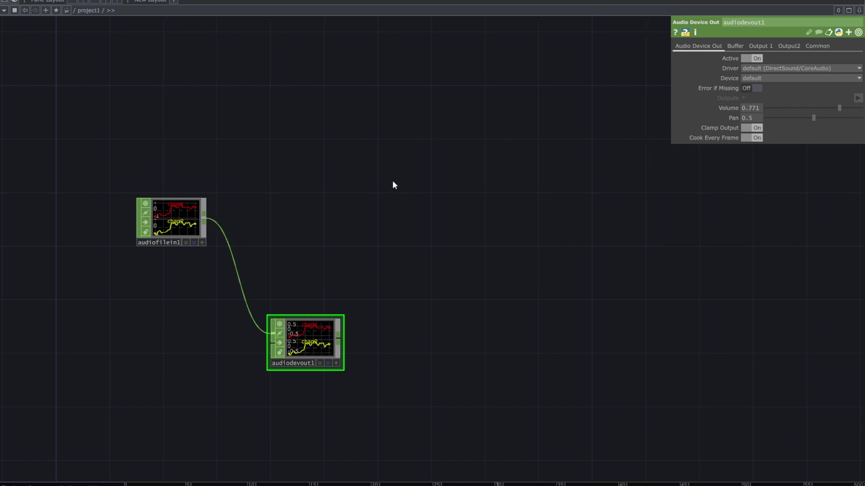
Add an unconnected Audio Spectrum CHOP to the right of audiofilein1
key("Tab")
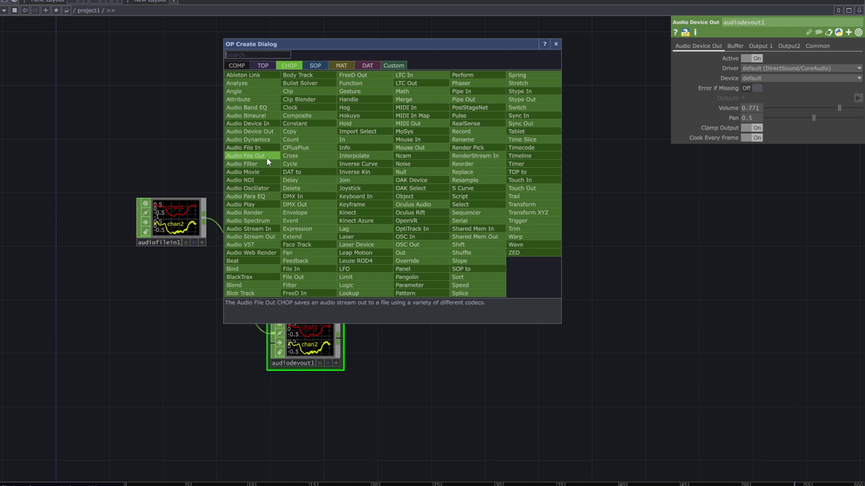
type("s")
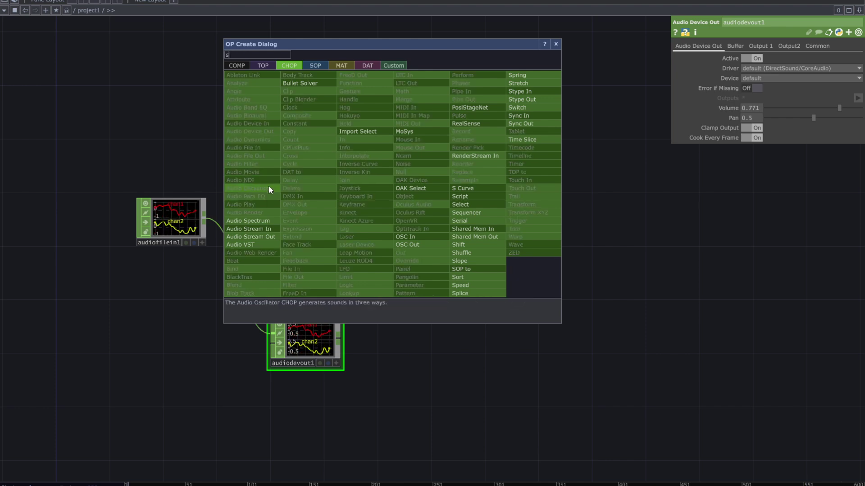
left_click(272, 221)
left_click(343, 223)
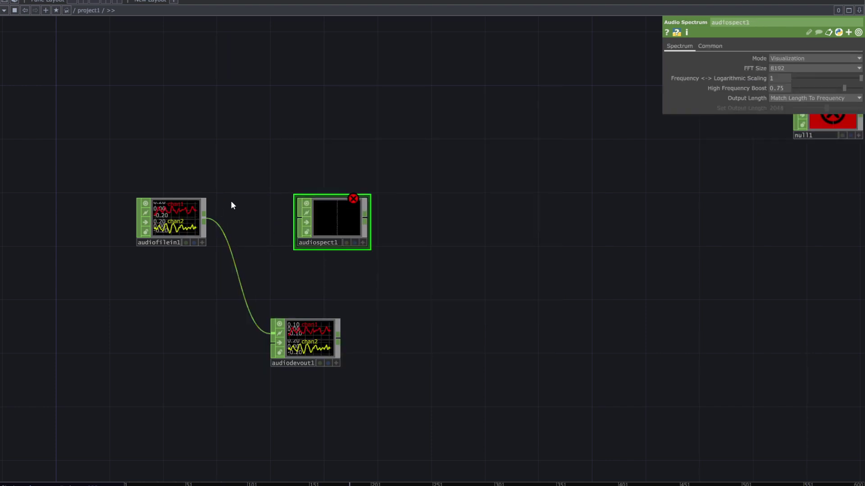
Add the audioAnalysis component from the palette's Tools, placing it above audiospect1
left_click_drag(142, 137, 172, 162)
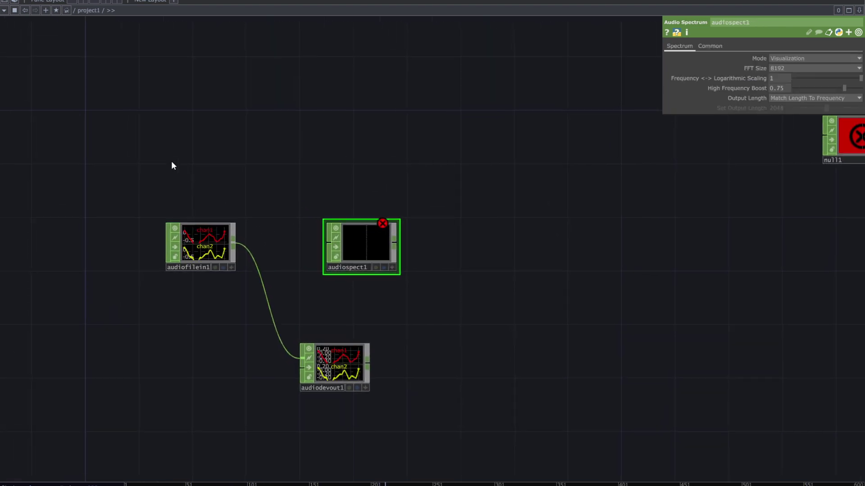
left_click(17, 4)
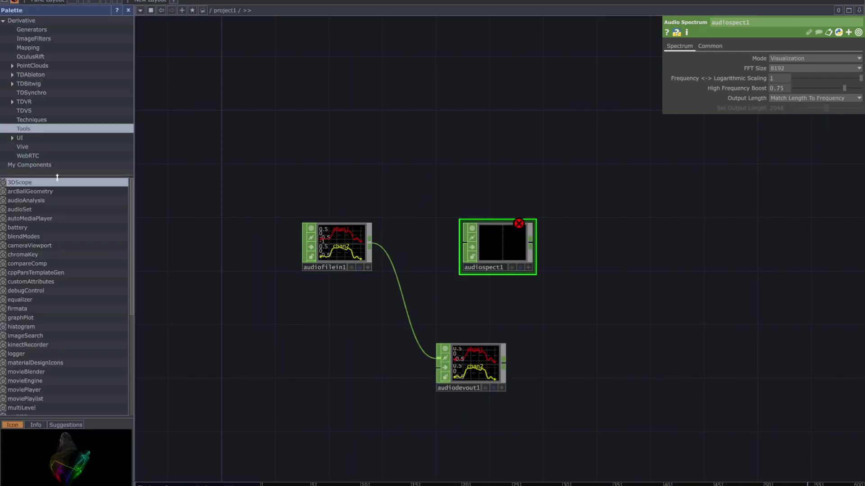
left_click_drag(61, 198, 327, 146)
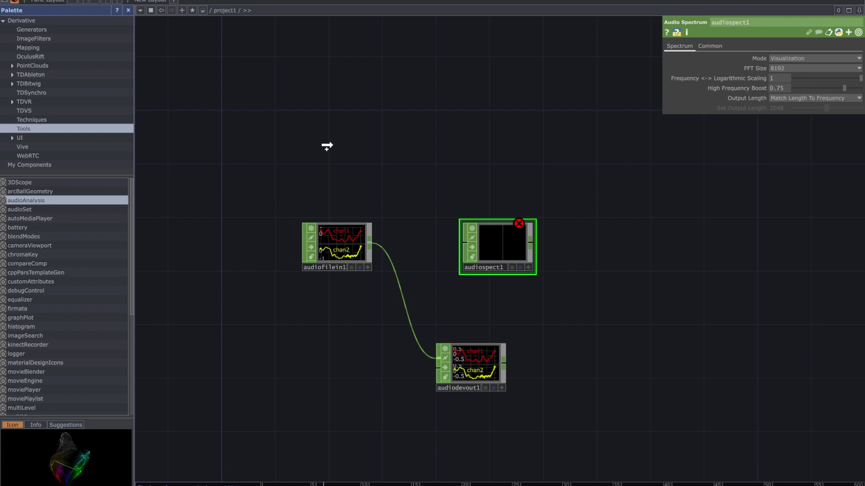
left_click_drag(468, 126, 427, 180)
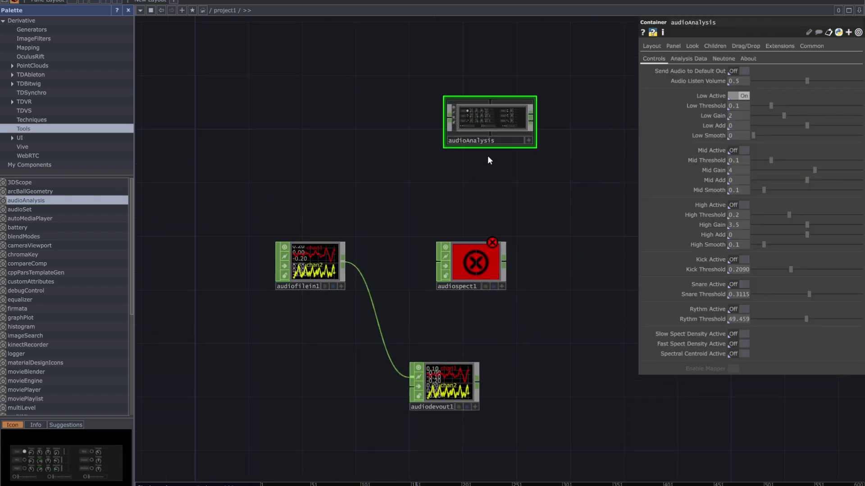
Move audioAnalysis down so it sits just above audiospect1
left_click_drag(484, 143, 474, 221)
scroll(490, 203, "up", 5)
scroll(489, 204, "up", 5)
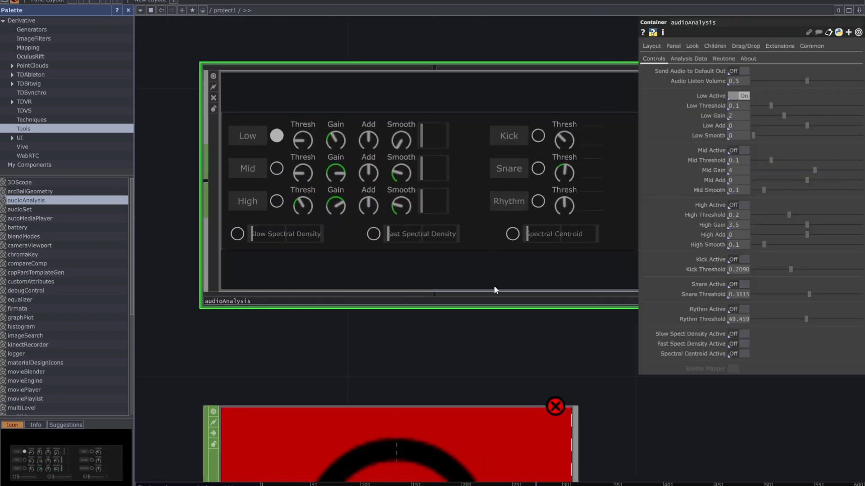
Examine the network inside audioAnalysis and close the palette, ending back at the project1 level
scroll(419, 349, "down", 4)
scroll(418, 272, "up", 6)
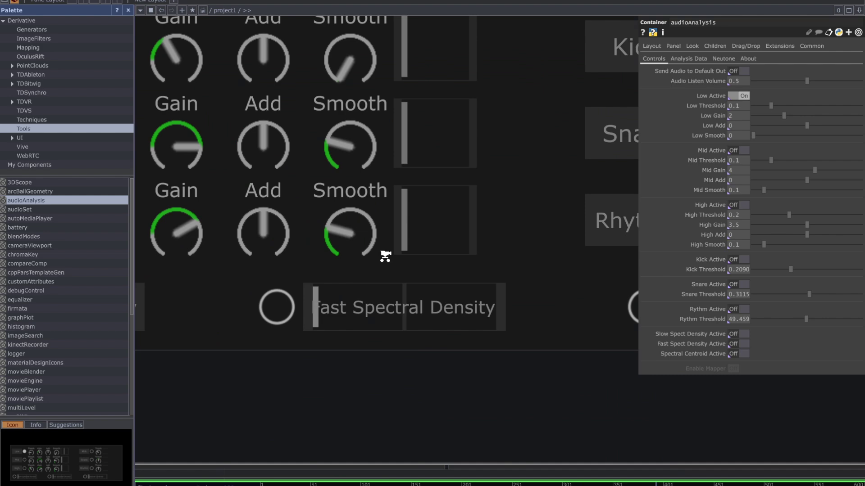
left_click_drag(318, 257, 361, 257)
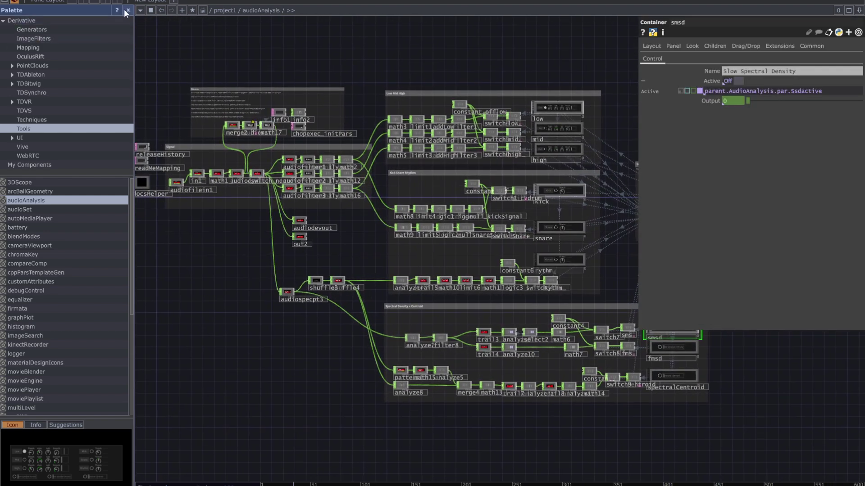
left_click(124, 9)
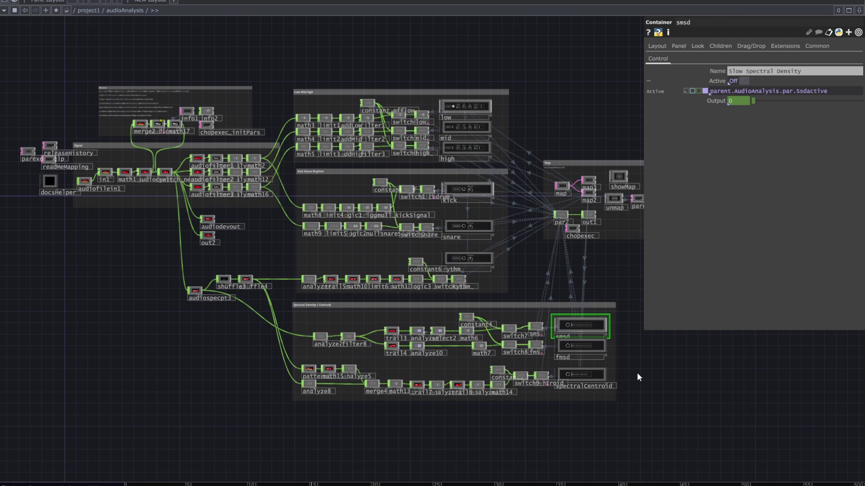
scroll(637, 372, "down", 6)
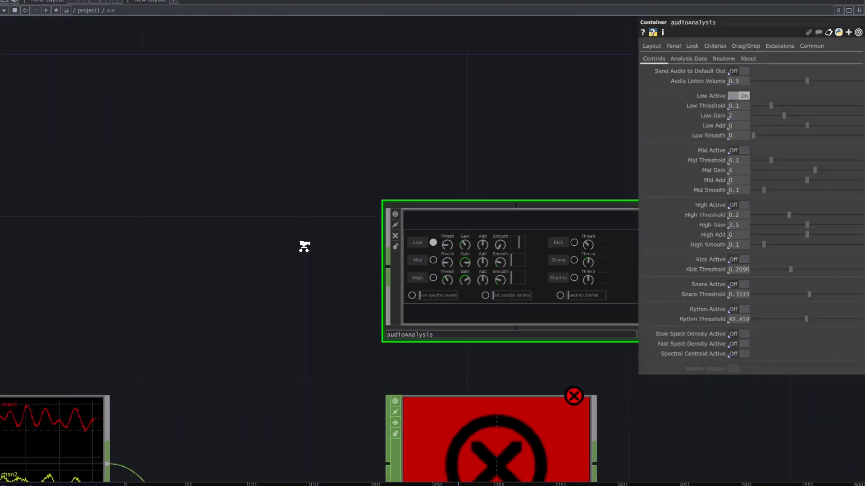
scroll(304, 246, "down", 5)
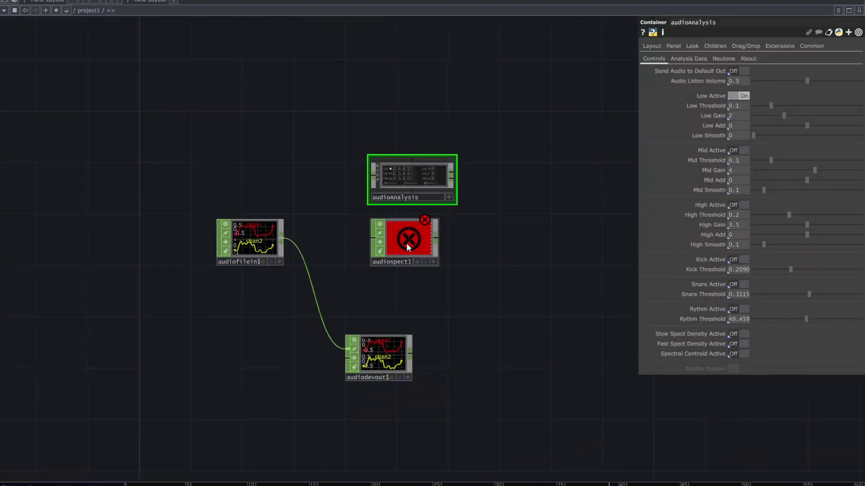
Connect the output of audiofilein1 to the input of audiospect1, keeping its existing connection to audiodevout1
scroll(336, 254, "up", 2)
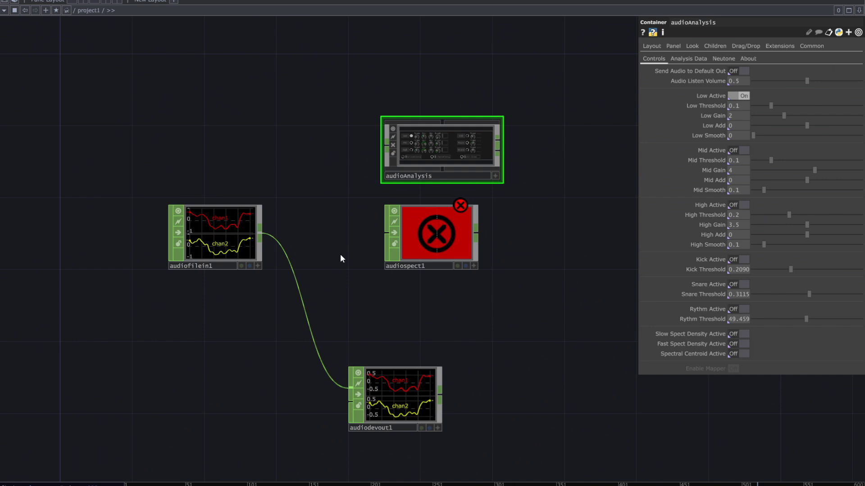
left_click_drag(340, 255, 354, 262)
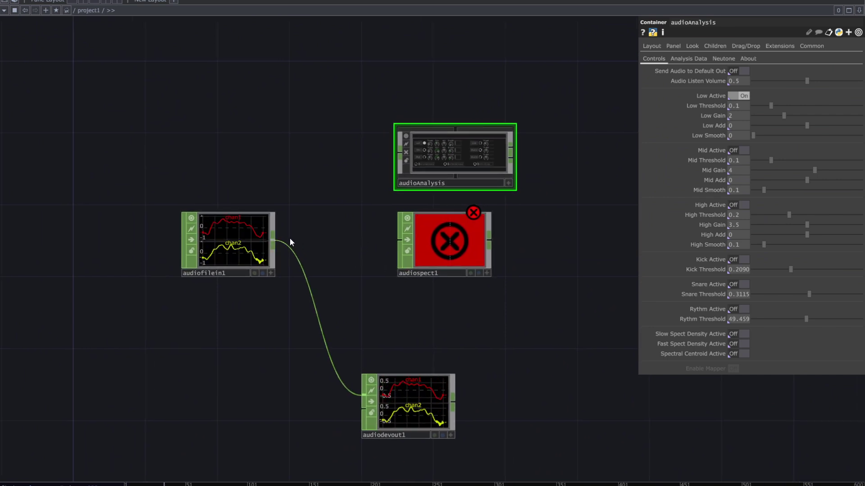
left_click_drag(273, 240, 389, 241)
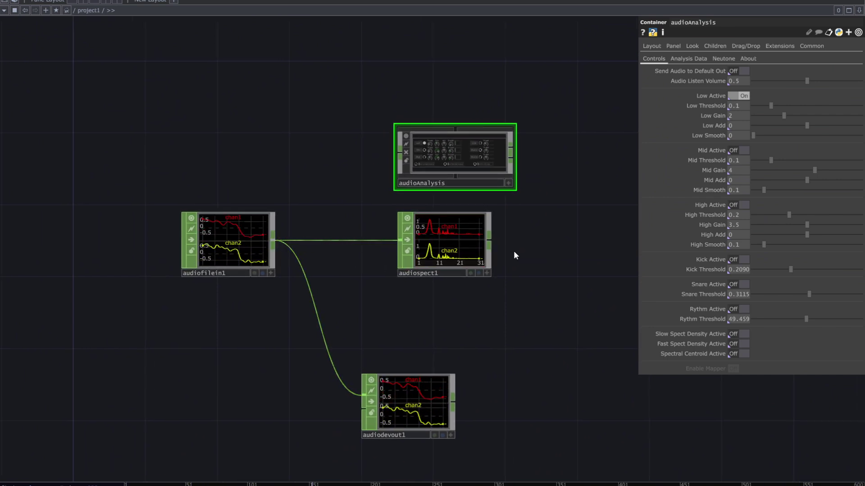
Add an Analyze CHOP to the right of audiospect1, fed by the spectrum's output
scroll(514, 252, "up", 3)
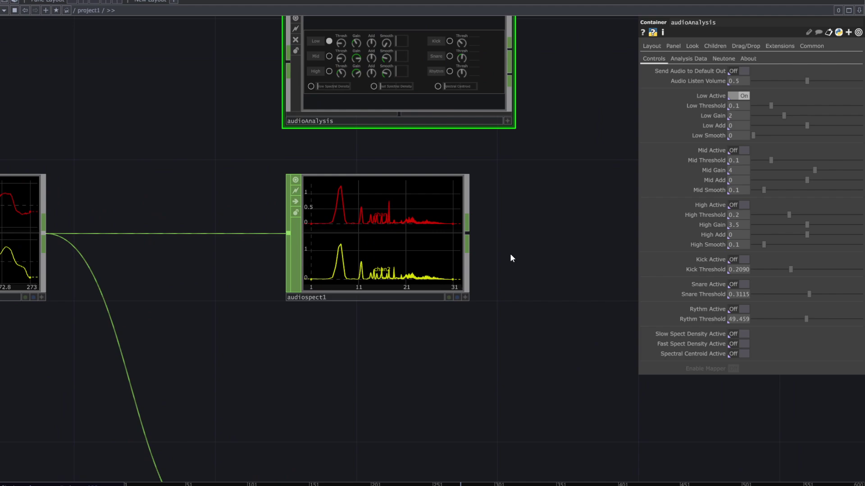
scroll(386, 252, "up", 3)
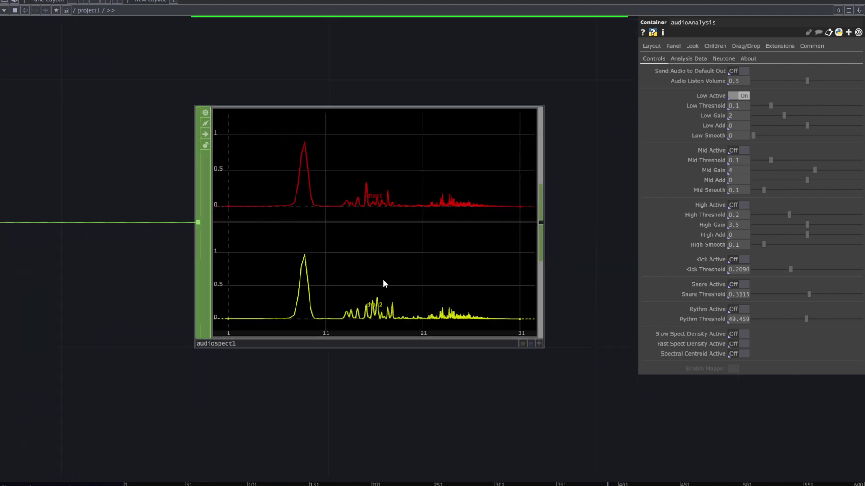
scroll(566, 303, "down", 4)
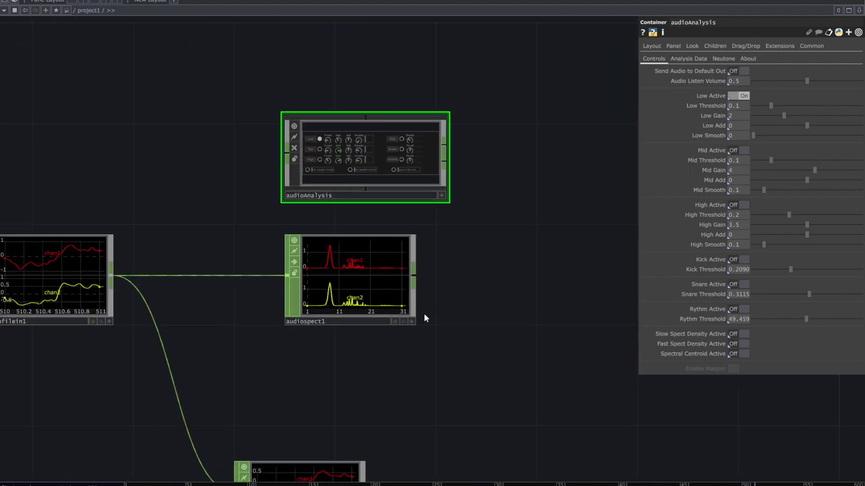
left_click_drag(466, 312, 425, 318)
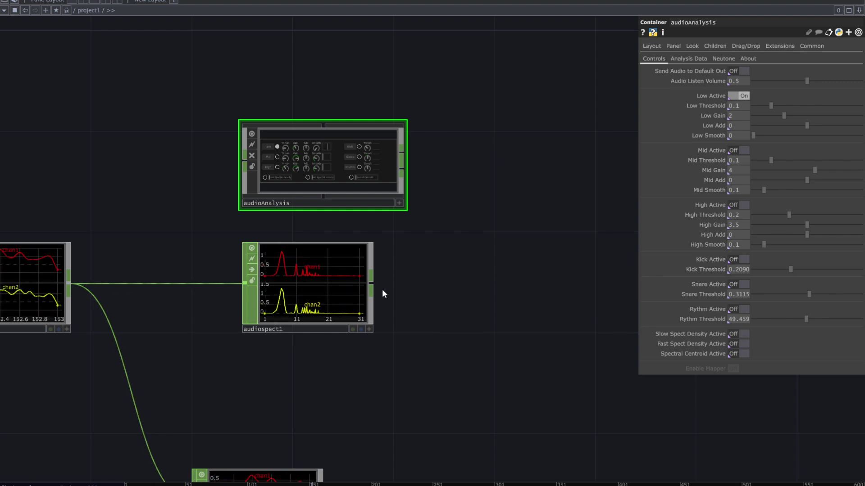
left_click(372, 284)
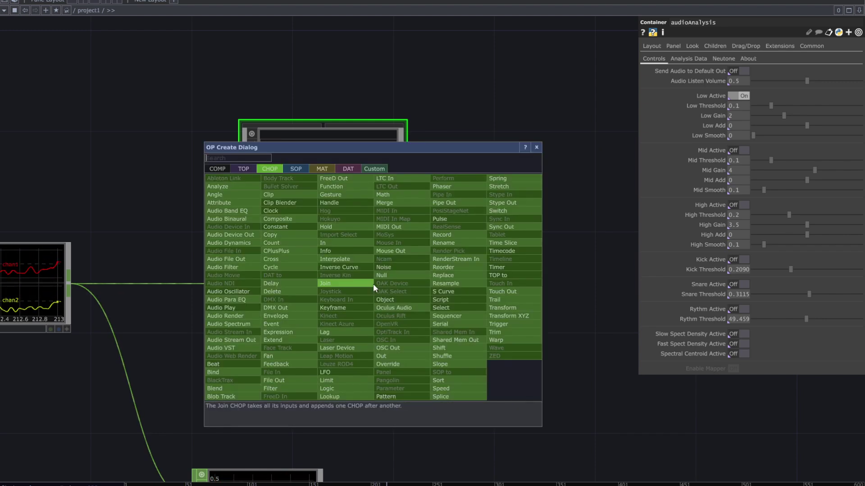
left_click(226, 187)
left_click(537, 283)
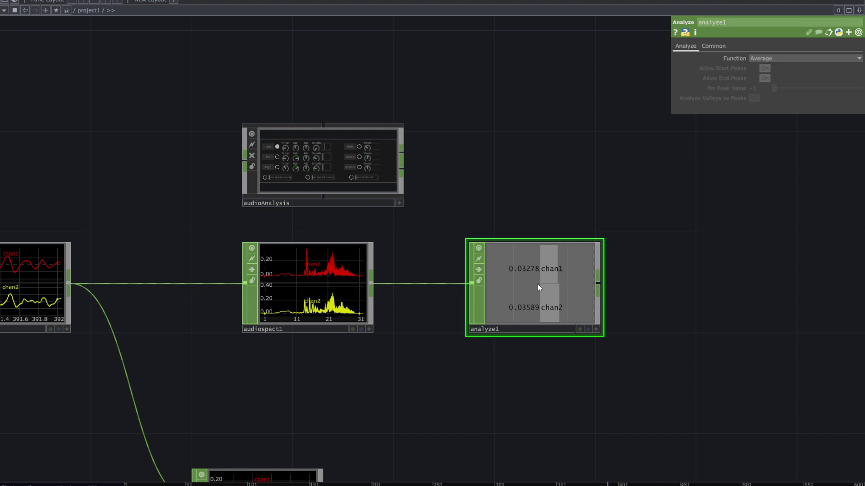
Set the function of analyze1 to Maximum
left_click_drag(566, 374, 541, 374)
scroll(525, 315, "up", 3)
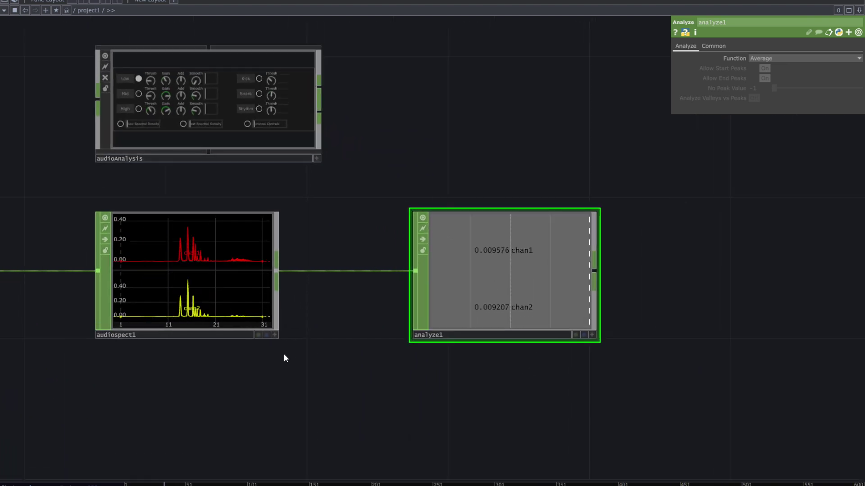
left_click(784, 59)
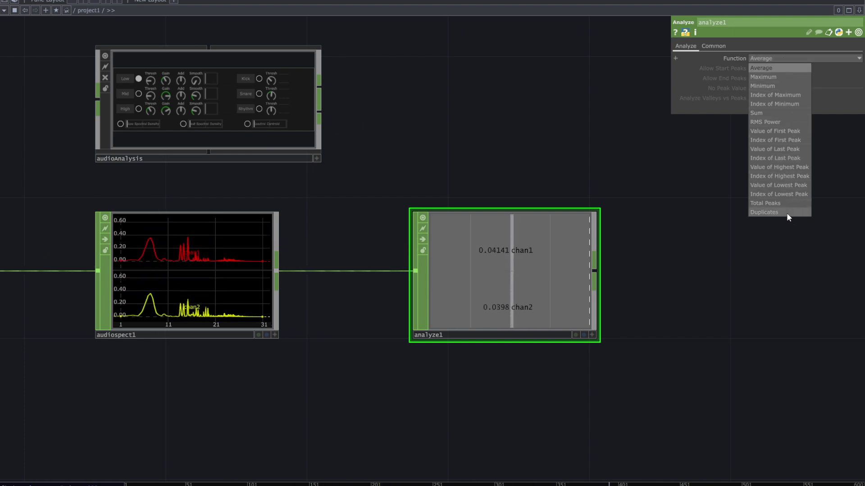
left_click(768, 78)
scroll(533, 327, "up", 2)
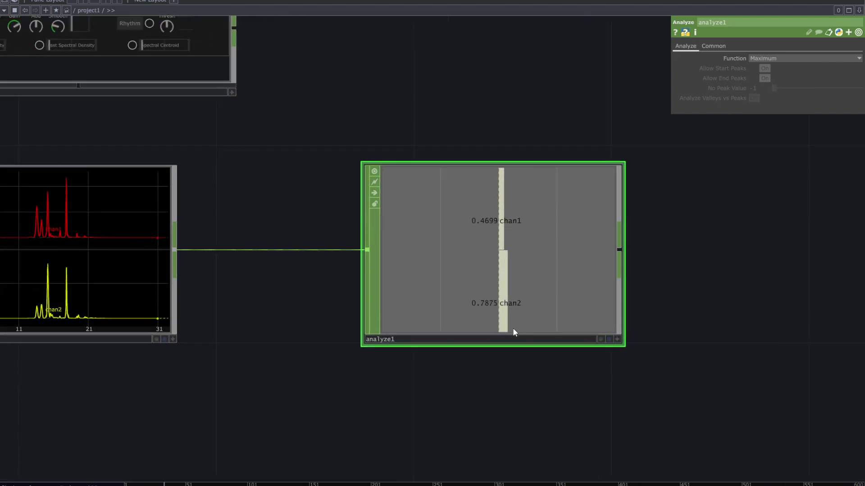
scroll(655, 282, "down", 2)
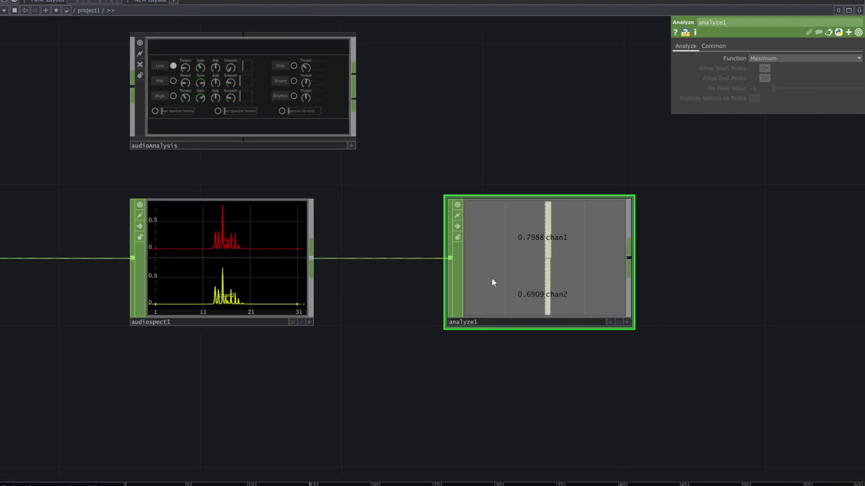
Connect the output of audiofilein1 to the input of audioAnalysis as well
left_click(284, 299)
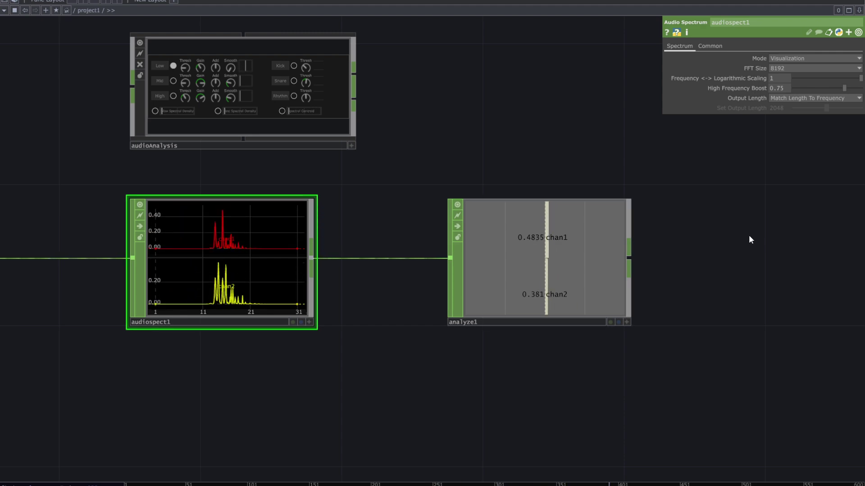
scroll(748, 234, "down", 2)
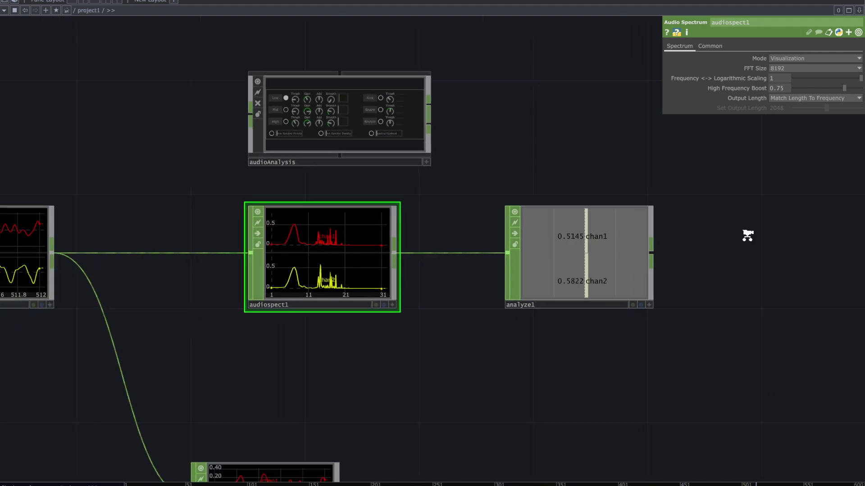
left_click_drag(224, 315, 298, 302)
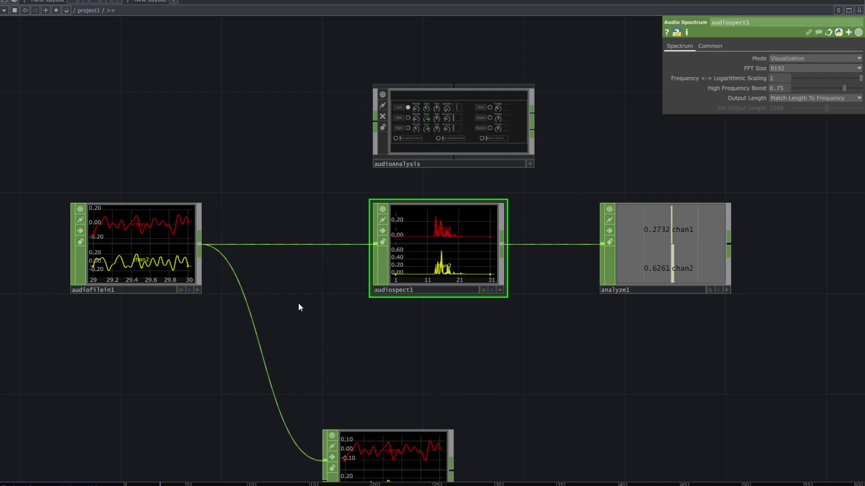
scroll(298, 303, "down", 2)
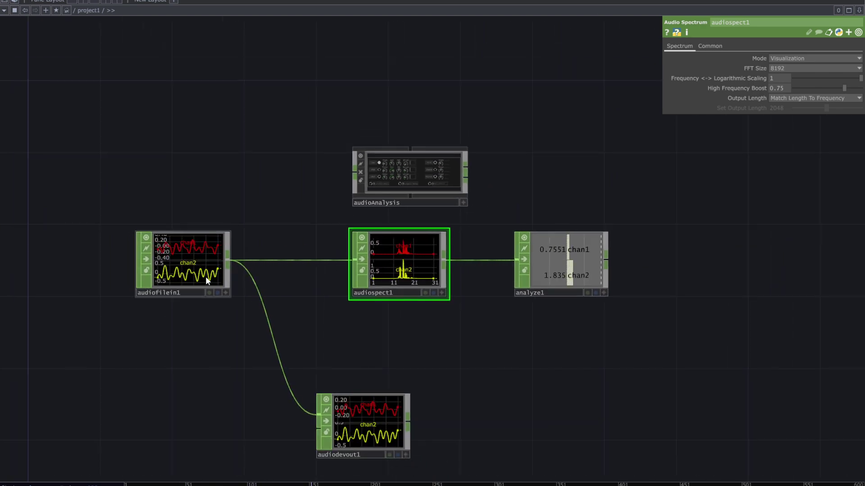
scroll(398, 216, "up", 2)
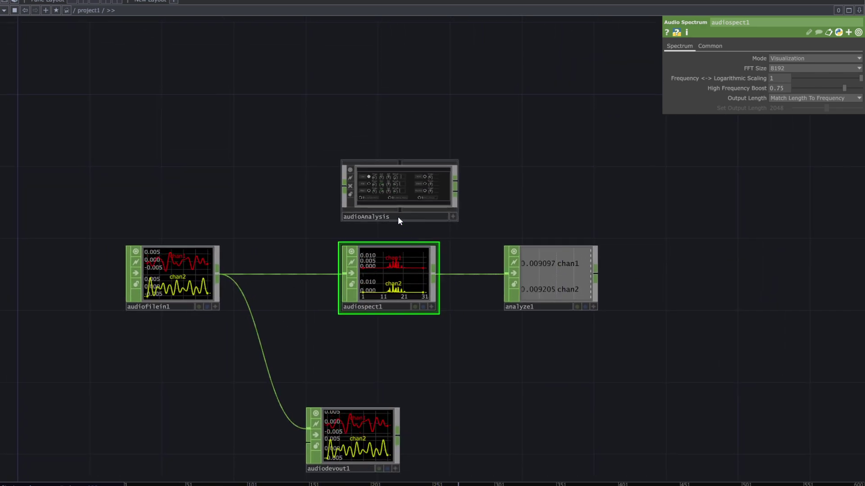
scroll(354, 212, "up", 4)
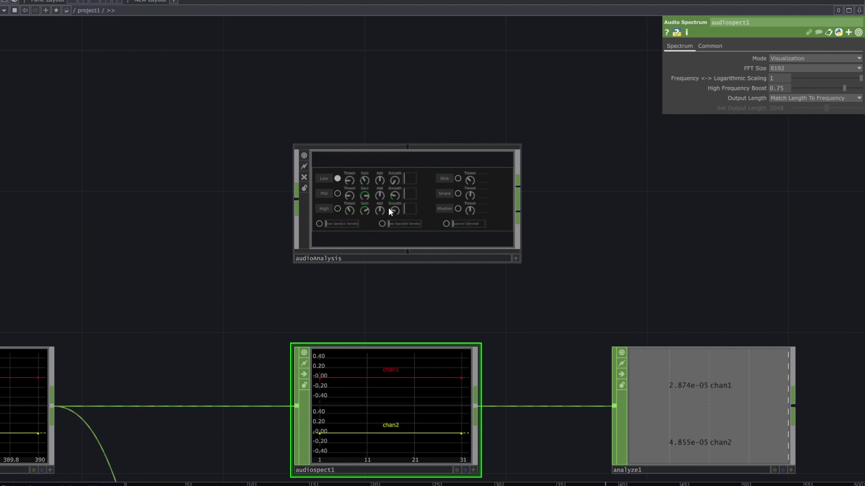
scroll(389, 208, "up", 2)
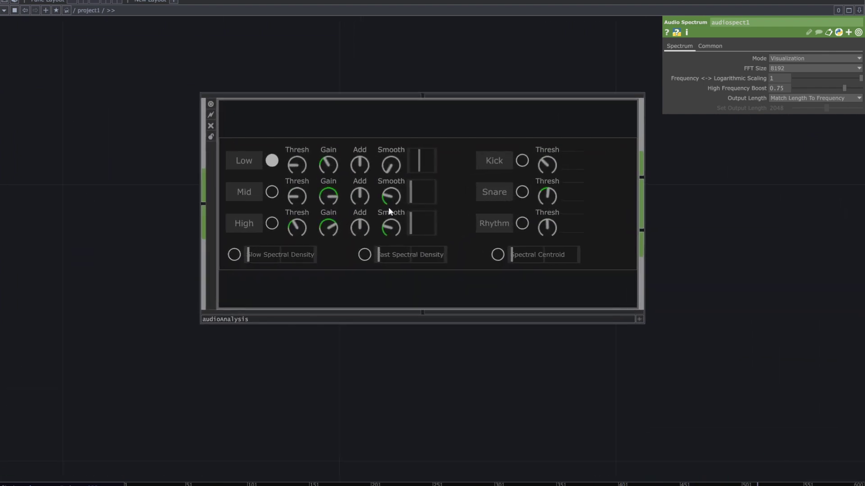
scroll(388, 207, "down", 5)
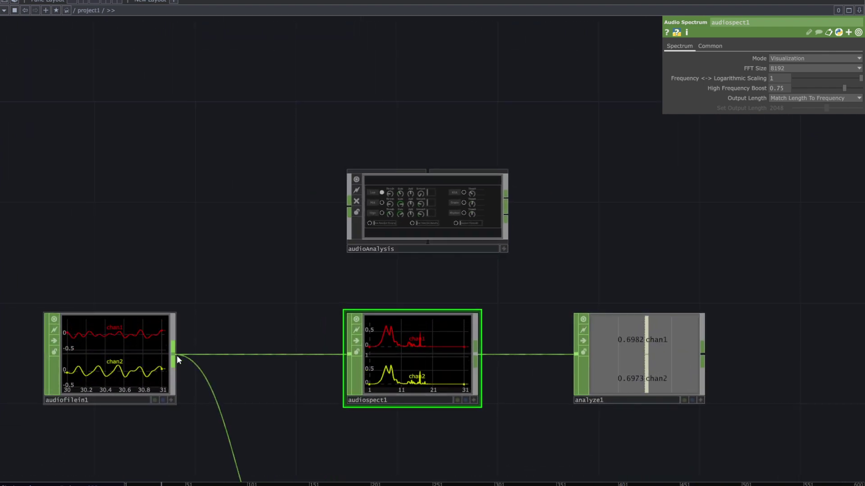
left_click_drag(177, 356, 348, 208)
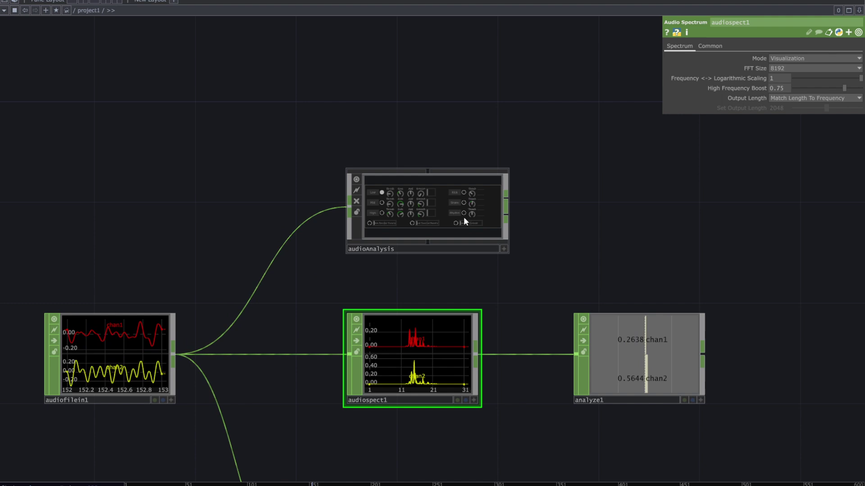
Make the viewer of the audioAnalysis component interactive so its controls can be operated directly in the network
scroll(463, 218, "up", 5)
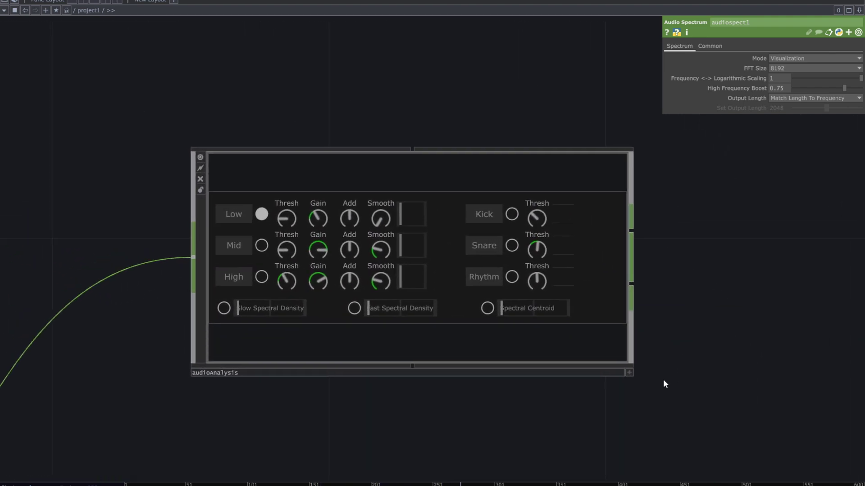
scroll(663, 380, "up", 2)
left_click_drag(668, 355, 735, 398)
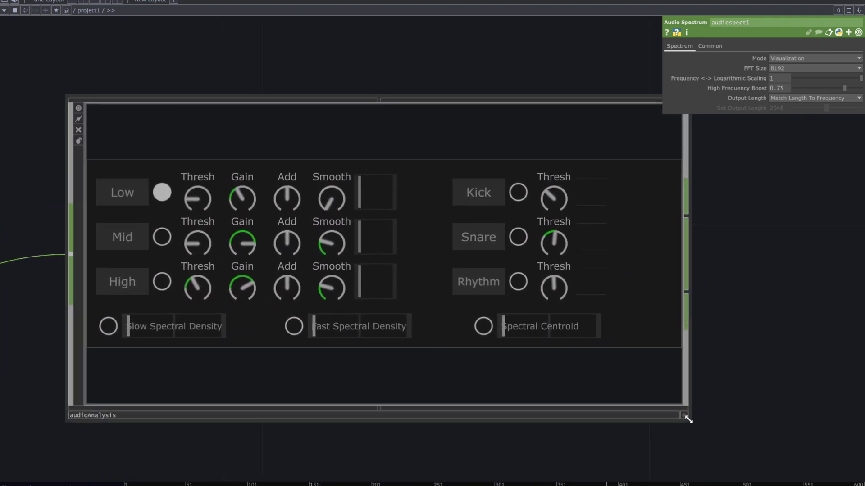
left_click(684, 416)
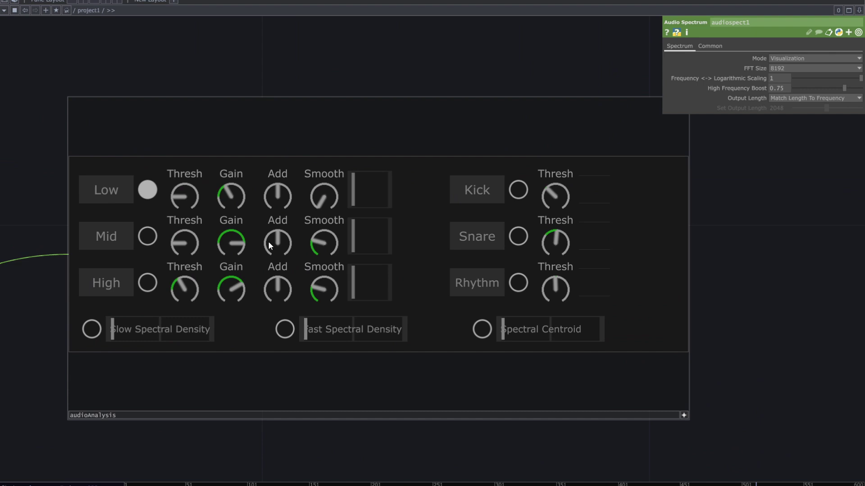
Enable the Mid and High bands in audioAnalysis and raise Mid Smooth to about three quarters of its dial
left_click(147, 236)
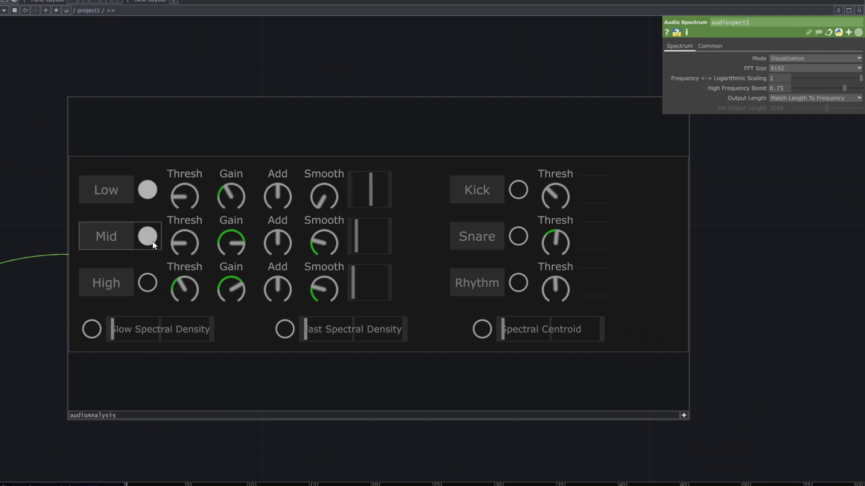
left_click(147, 283)
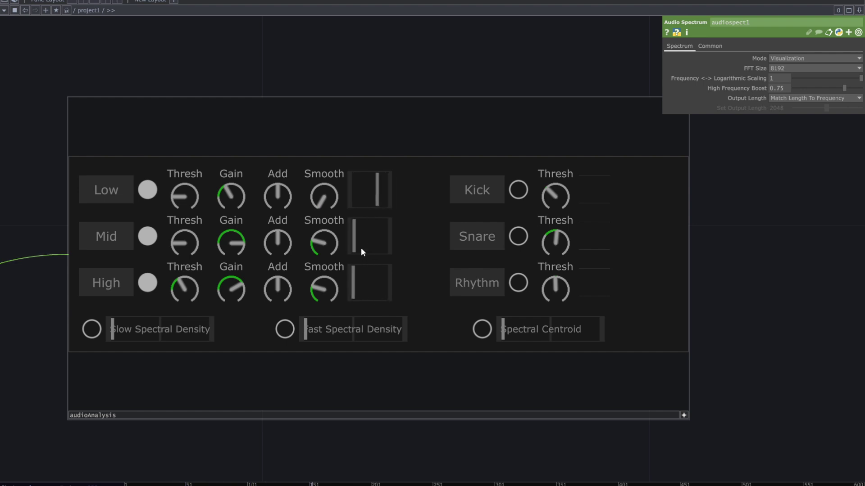
left_click_drag(322, 244, 322, 220)
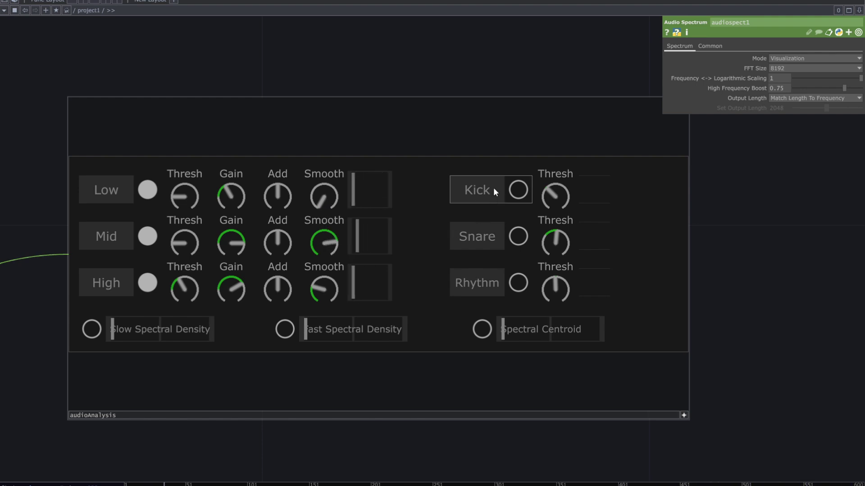
Enable the Kick, Snare and Rhythm detectors in audioAnalysis
left_click(518, 190)
left_click(518, 236)
left_click(518, 283)
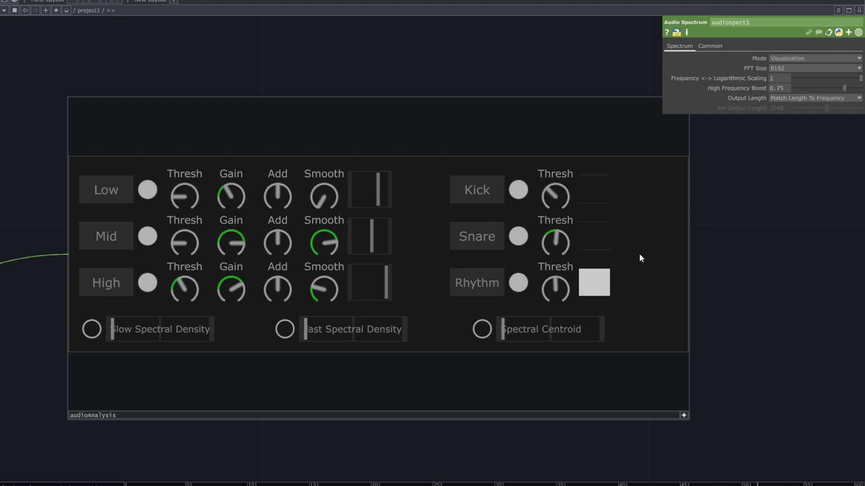
Raise the Rhythm threshold in audioAnalysis to about 85.8 and turn off the component's interactive viewer
left_click_drag(557, 291, 566, 237)
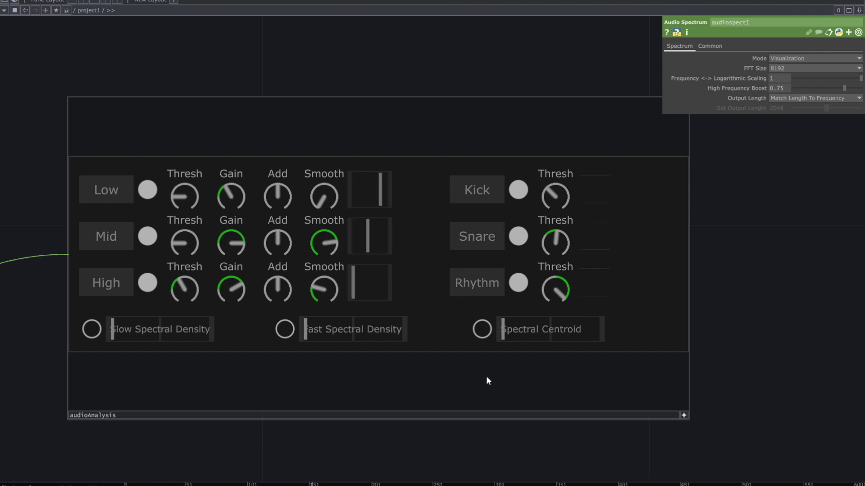
left_click(684, 415)
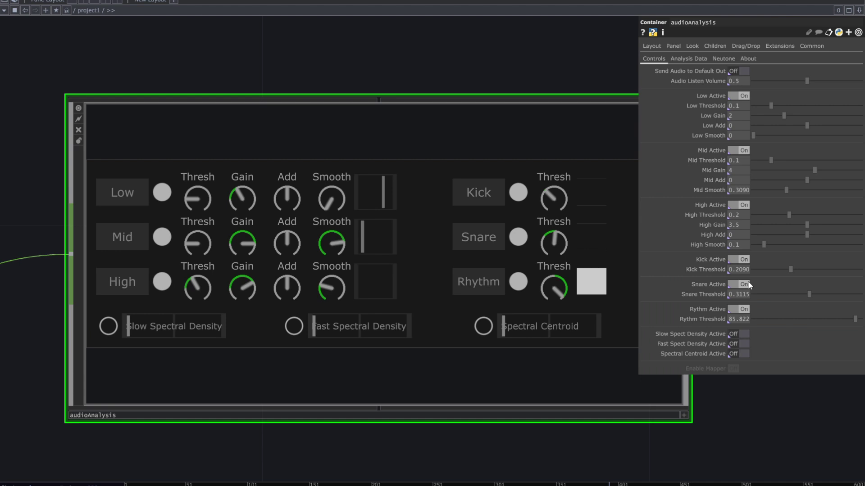
Add a Select CHOP to the network, fed by the first output of audioAnalysis
left_click_drag(725, 390, 590, 367)
scroll(560, 293, "down", 3)
left_click_drag(562, 240, 547, 234)
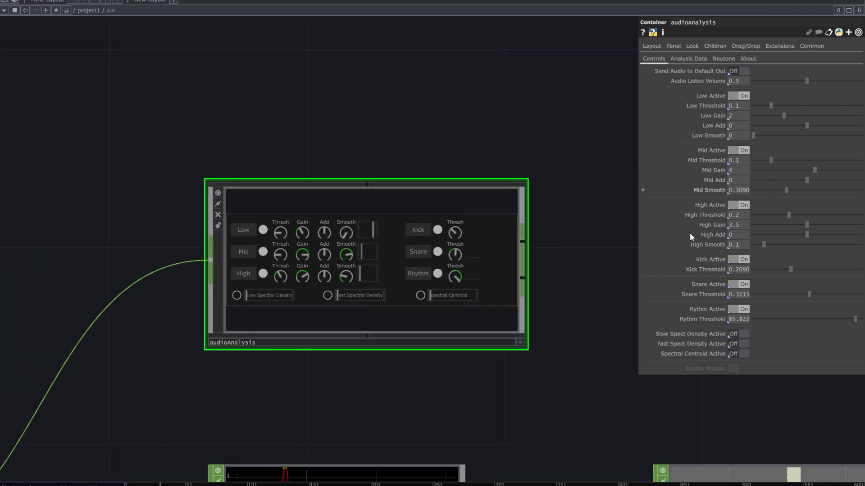
left_click_drag(588, 311, 438, 281)
scroll(555, 285, "down", 3)
scroll(498, 240, "down", 3)
left_click_drag(364, 220, 364, 169)
left_click_drag(420, 238, 376, 328)
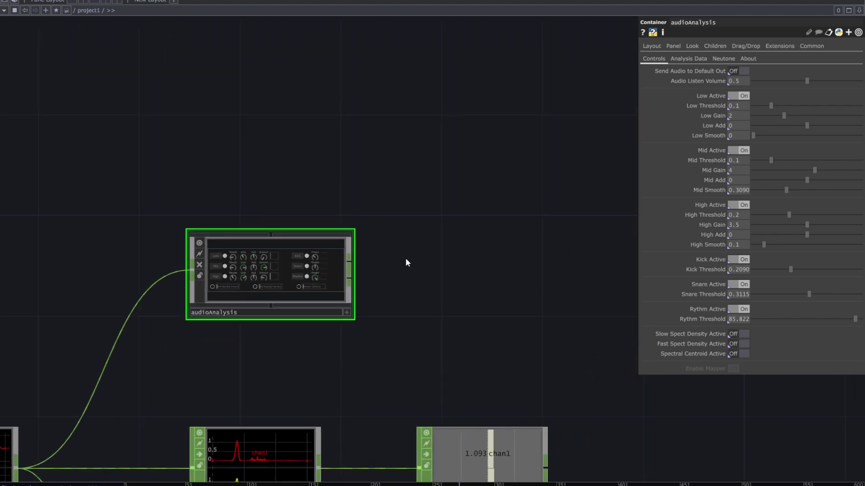
left_click_drag(411, 285, 403, 301)
scroll(403, 301, "up", 3)
left_click_drag(355, 273, 318, 276)
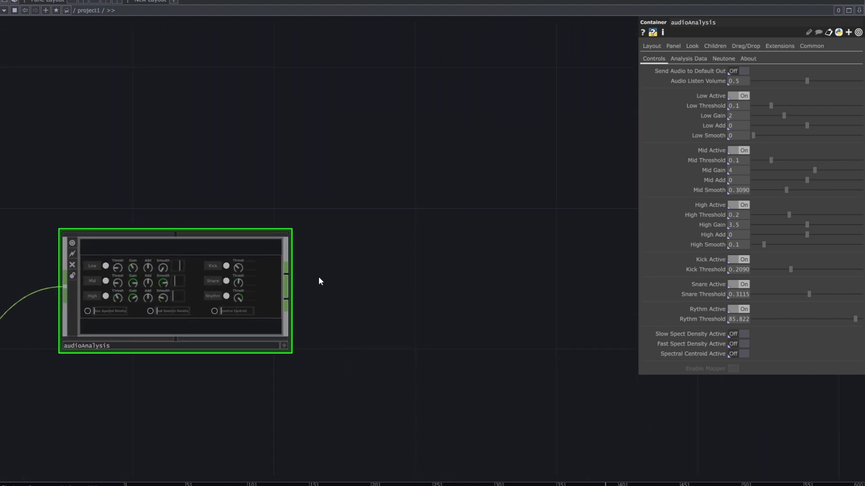
key("Tab")
type("se")
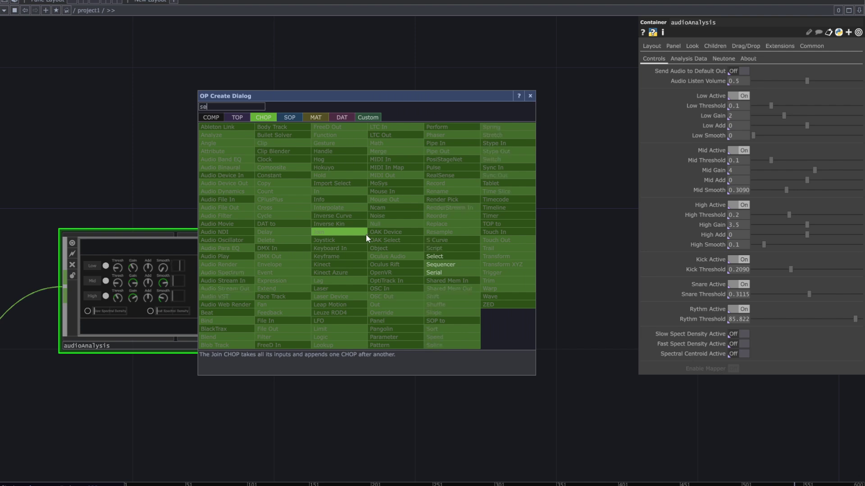
left_click(434, 256)
left_click(421, 230)
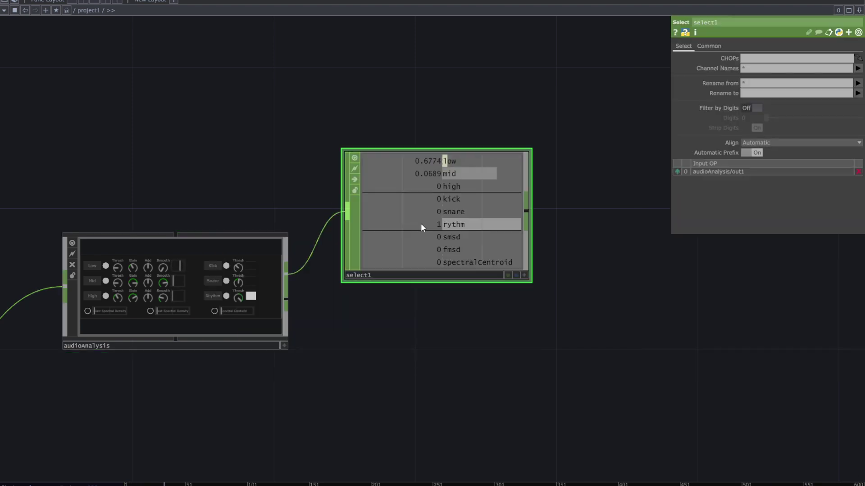
Set the channel names of select1 so that it passes only the snare channel
scroll(478, 300, "up", 3)
left_click_drag(467, 330, 439, 398)
left_click_drag(422, 309, 472, 259)
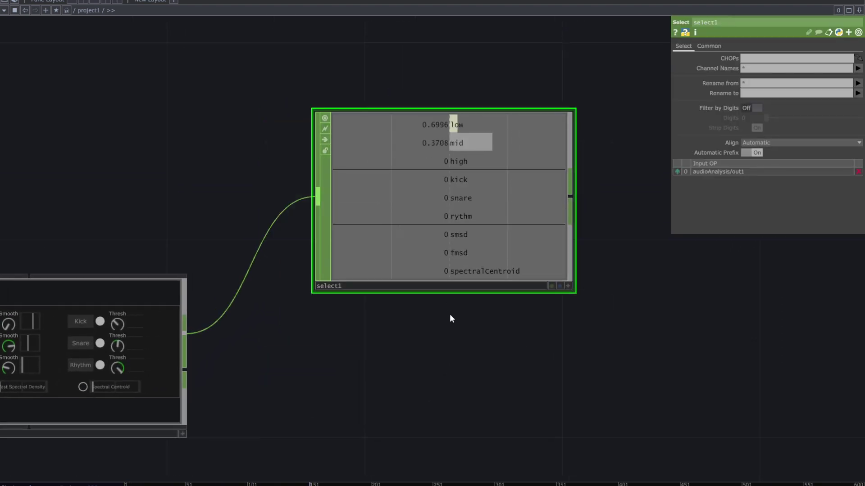
scroll(451, 254, "up", 2)
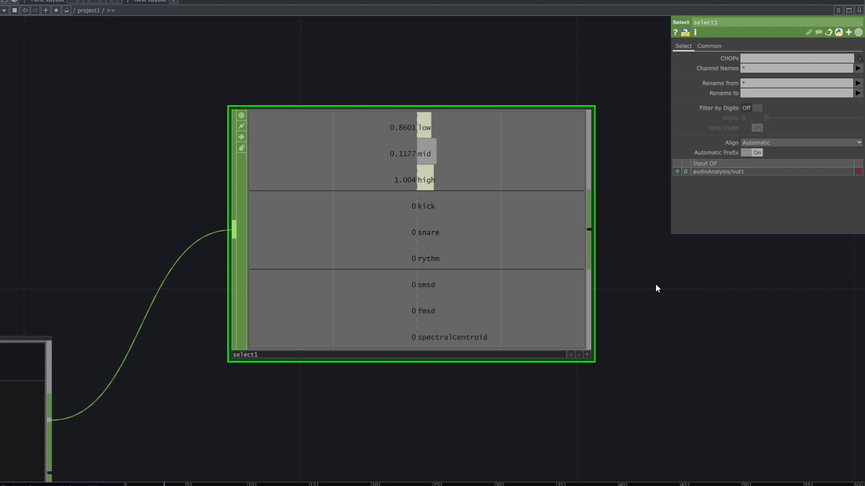
left_click_drag(655, 284, 646, 287)
scroll(473, 276, "up", 5)
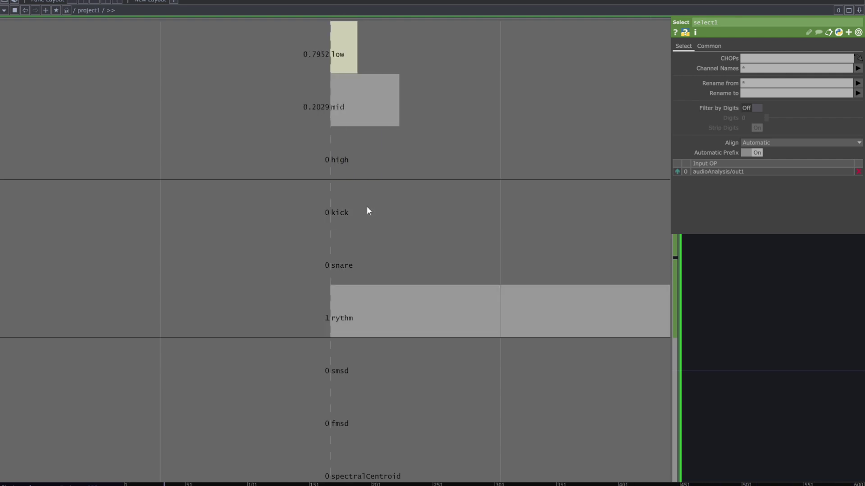
scroll(614, 307, "down", 6)
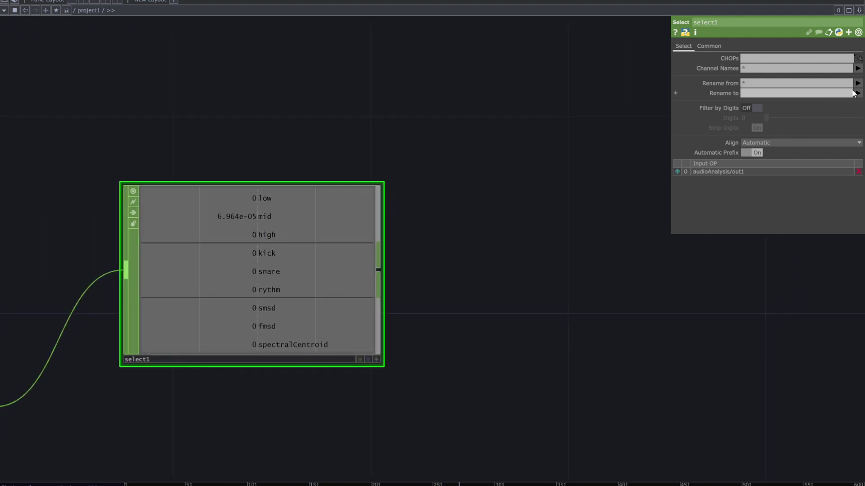
left_click(858, 68)
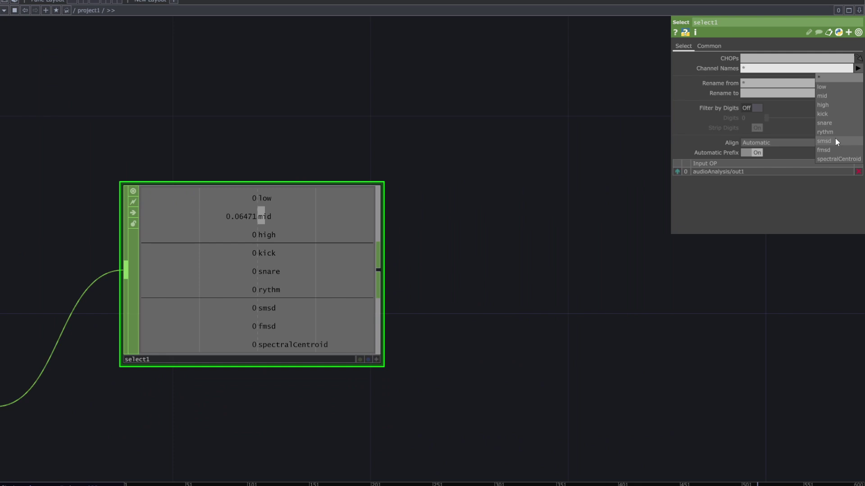
left_click(823, 123)
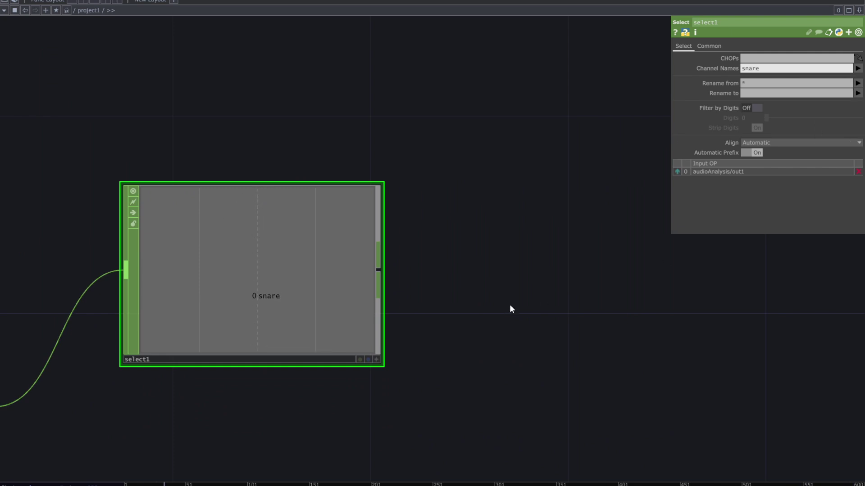
Enable trimming on audiofilein1, with Trim Start at 18 seconds and Trim End at 500 seconds
left_click_drag(465, 339, 630, 279)
middle_click_drag(630, 280, 542, 358)
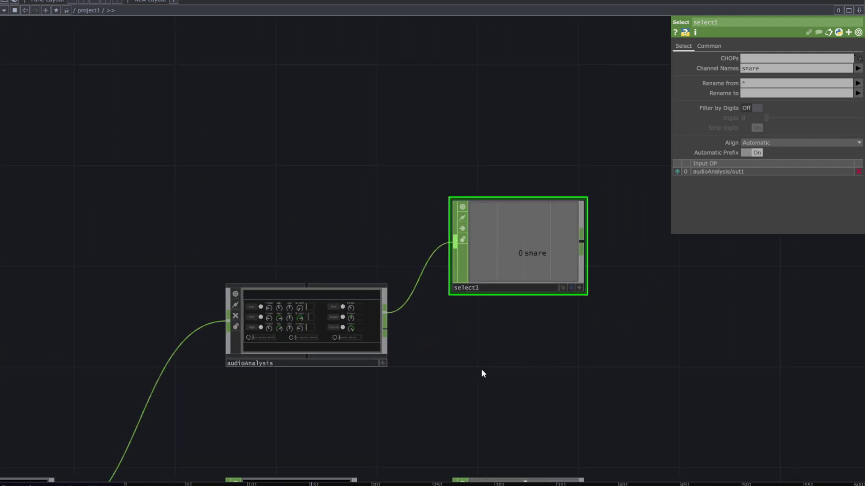
left_click_drag(481, 369, 598, 218)
scroll(599, 218, "down", 2)
left_click(267, 332)
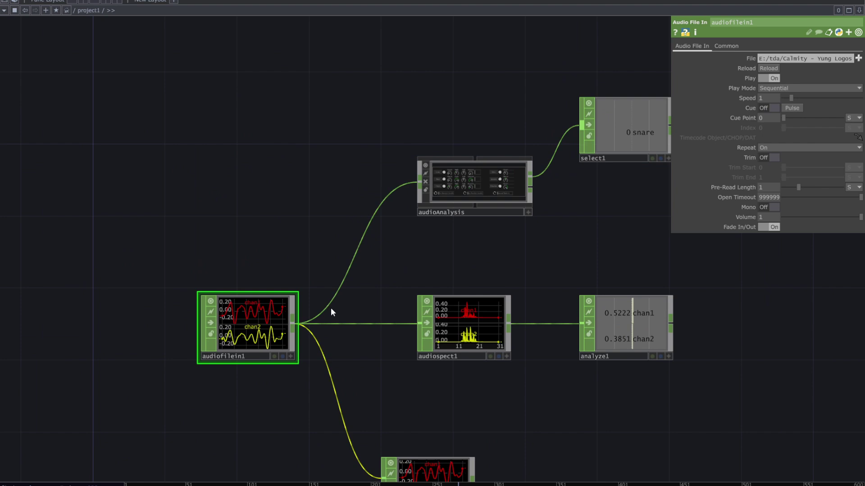
left_click(766, 157)
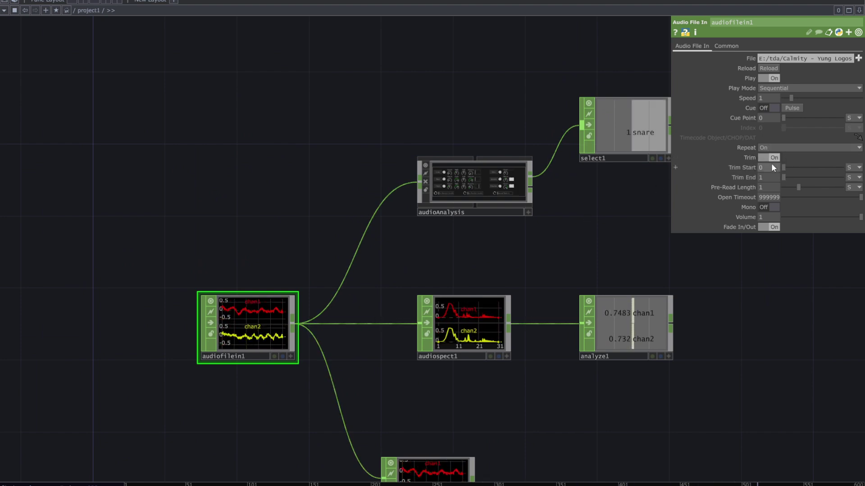
left_click(768, 167)
type("18")
left_click_drag(783, 177, 816, 181)
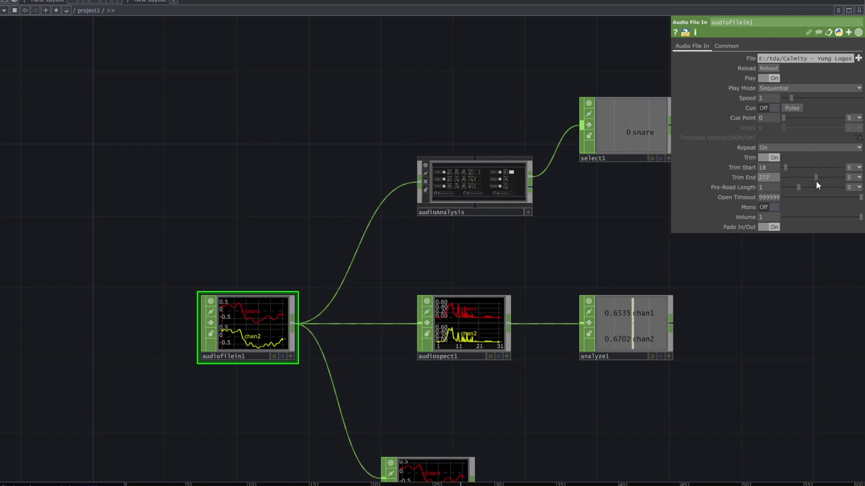
left_click_drag(744, 315, 536, 352)
left_click_drag(816, 178, 861, 178)
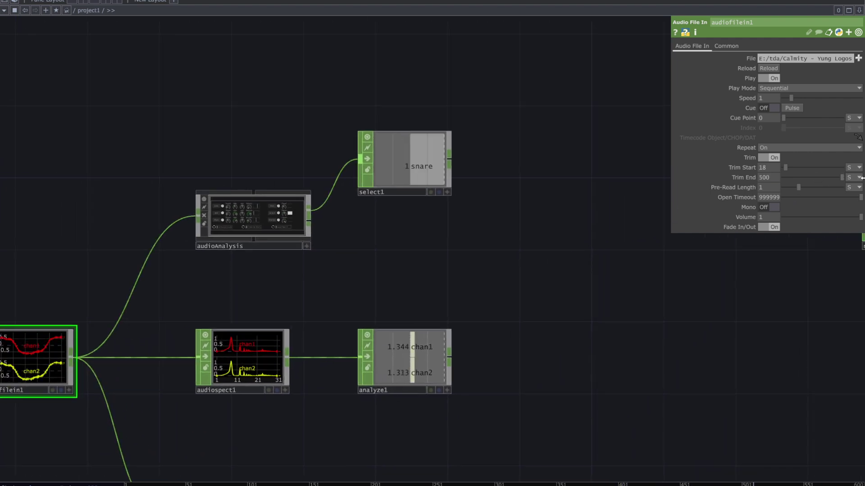
Add a Null CHOP connected to the output of select1
left_click_drag(436, 231, 433, 328)
scroll(424, 233, "up", 2)
left_click_drag(499, 318, 461, 309)
right_click(420, 268)
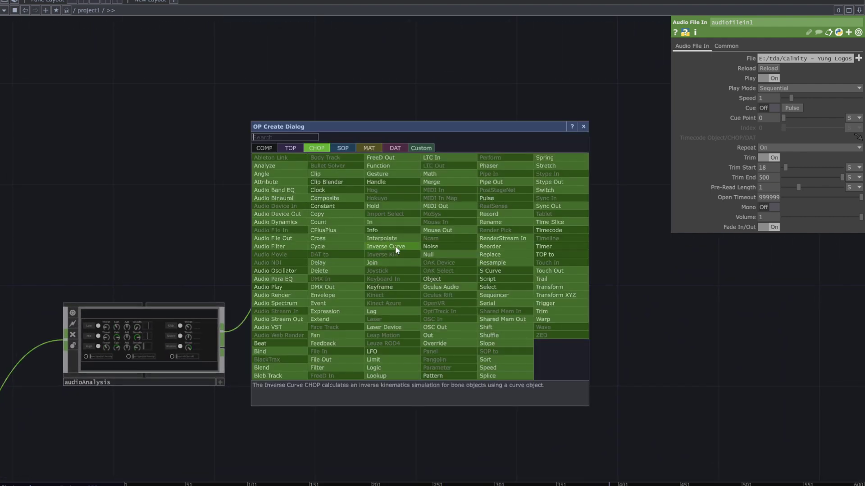
left_click(423, 255)
left_click(640, 262)
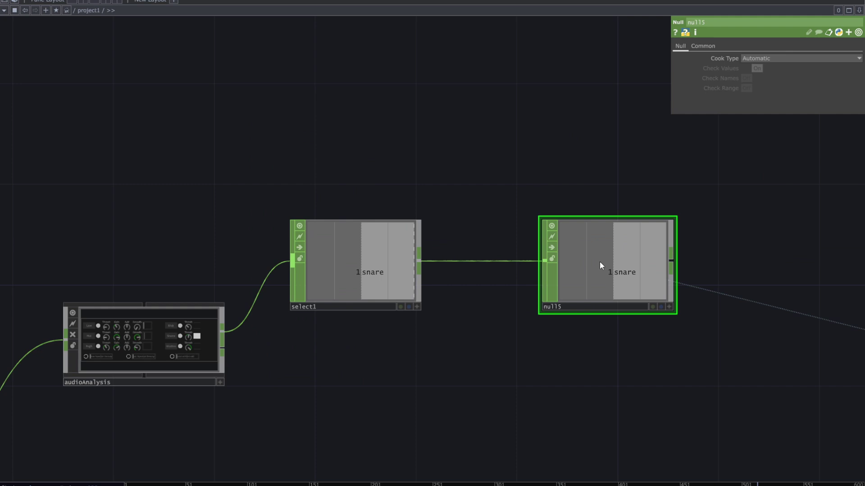
Move null5 close to the existing visual network and connect its output to the input of null1
scroll(599, 315, "down", 3)
left_click_drag(626, 356, 329, 221)
left_click_drag(423, 251, 370, 265)
left_click_drag(287, 173, 397, 243)
left_click_drag(441, 338, 239, 337)
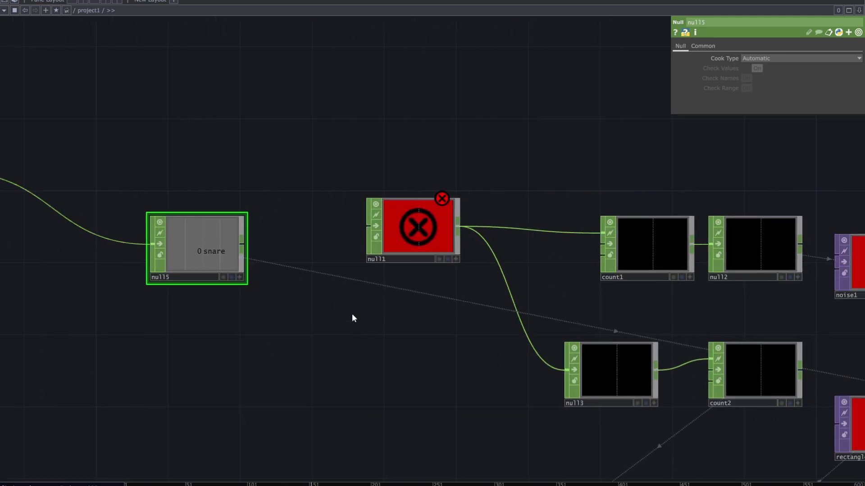
left_click_drag(243, 247, 353, 231)
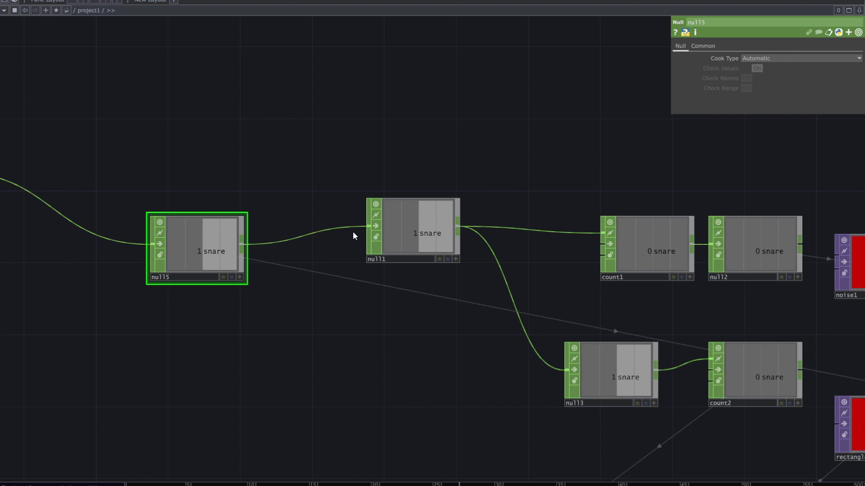
Inspect the failing nodes downstream of null1 and the channel name used in the Seed expression of noise1
left_click_drag(492, 366, 254, 319)
scroll(254, 318, "down", 3)
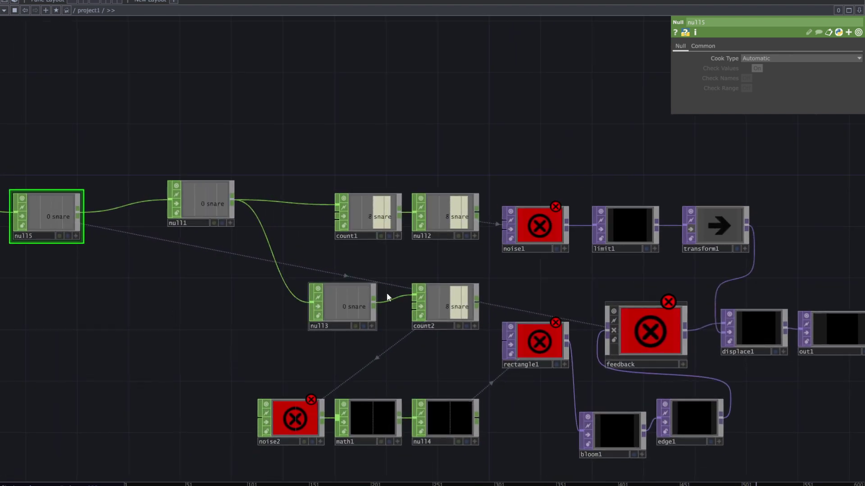
left_click(546, 233)
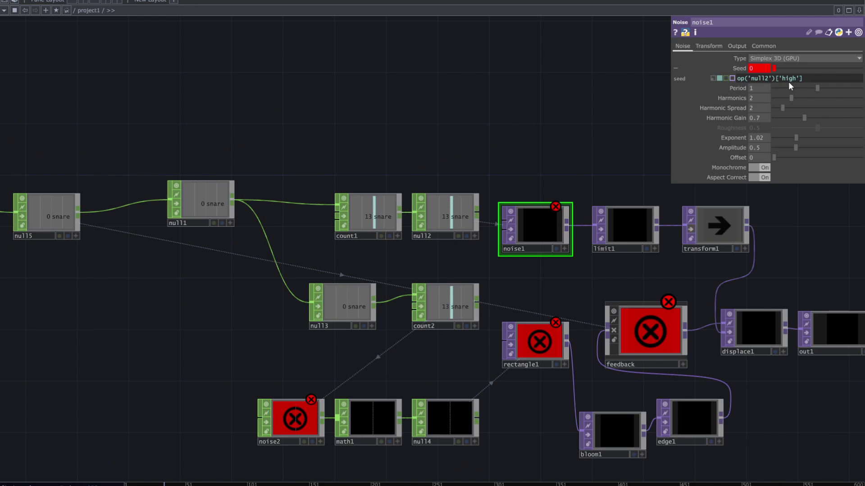
left_click_drag(509, 165, 525, 149)
scroll(522, 149, "down", 3)
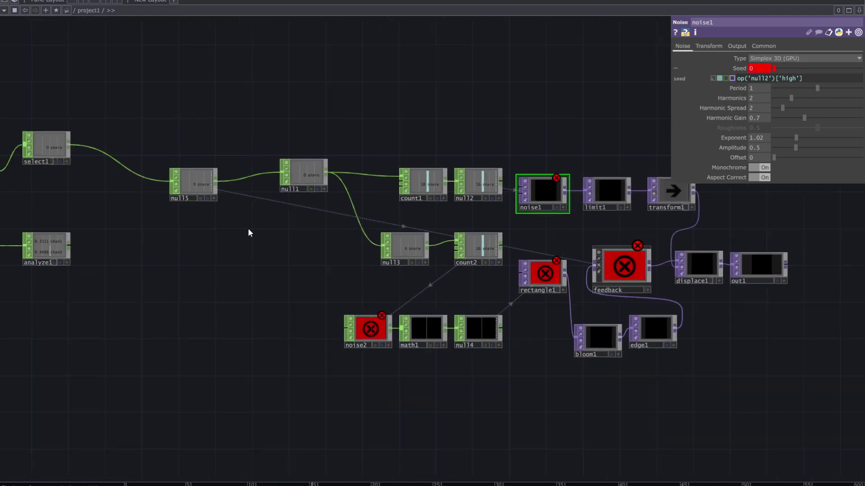
left_click_drag(258, 236, 335, 257)
scroll(266, 214, "up", 2)
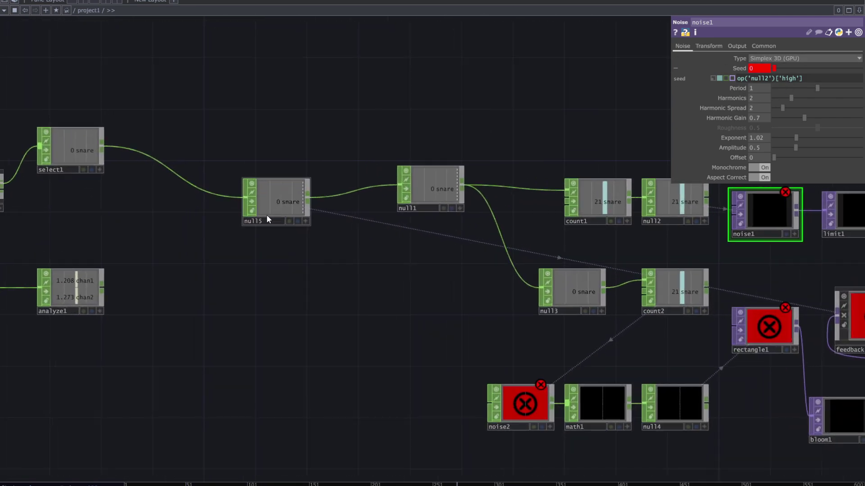
Make the viewer of null5 interactive so its snare channel can be picked directly
scroll(382, 266, "down", 2)
left_click_drag(372, 280, 279, 293)
scroll(348, 262, "up", 2)
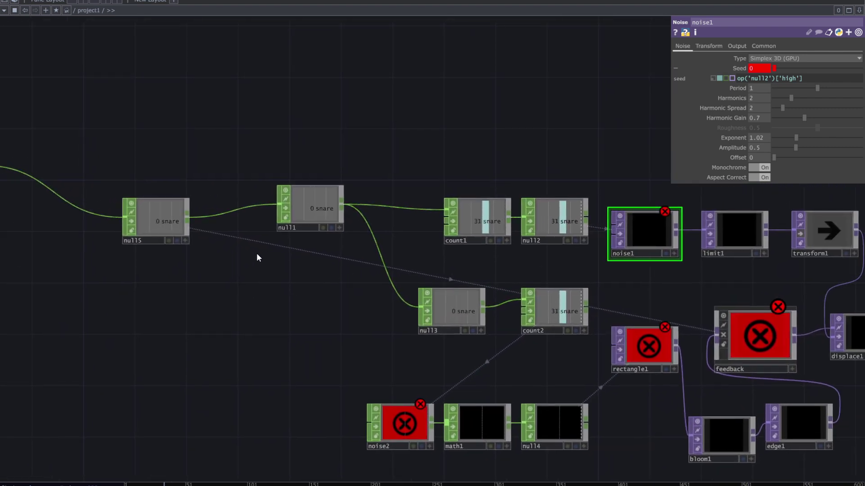
left_click(185, 241)
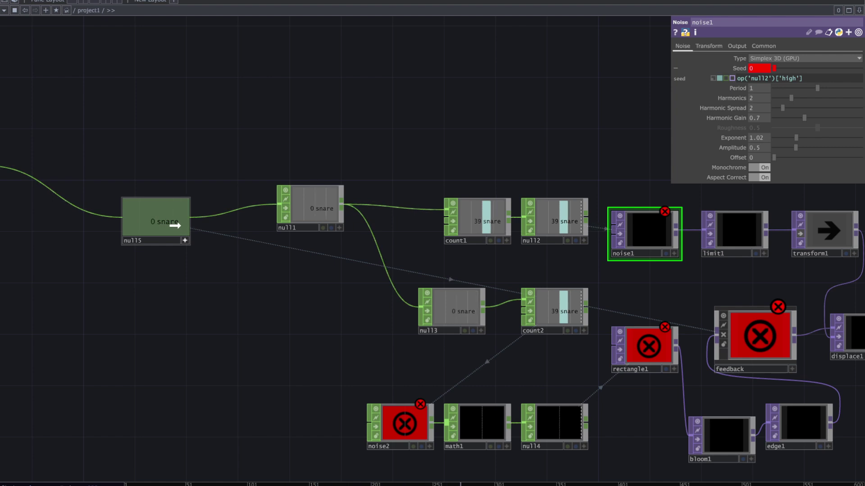
left_click(199, 239)
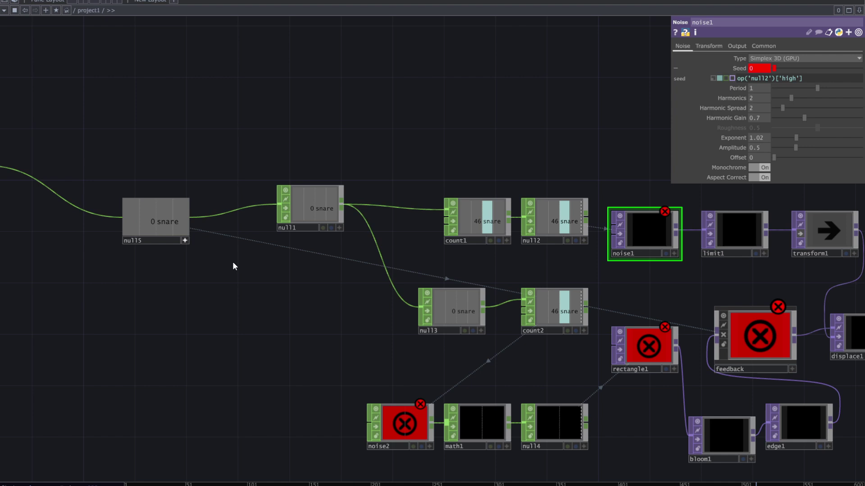
Change the Seed expression of the noise2 CHOP to op('count2')['snare']
left_click_drag(262, 267, 190, 225)
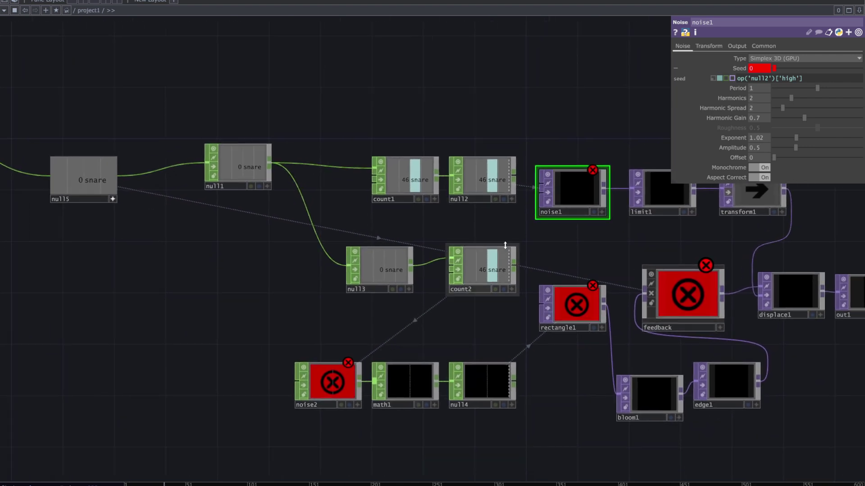
left_click_drag(569, 242, 551, 234)
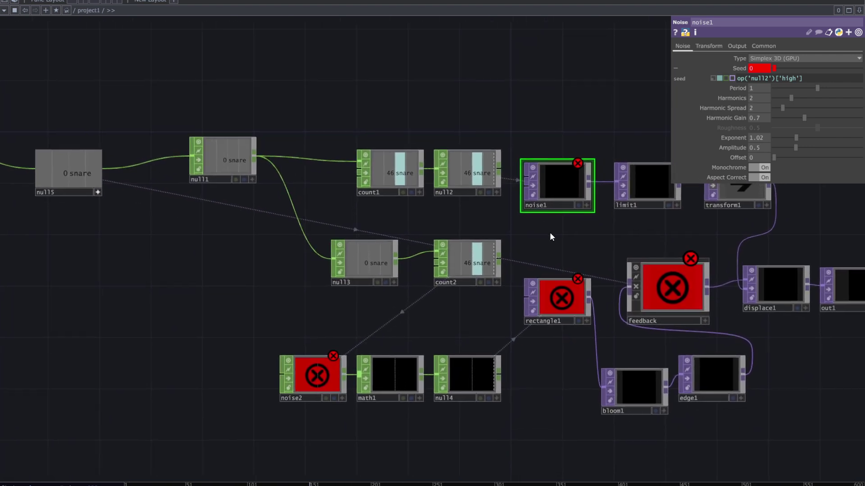
left_click(306, 367)
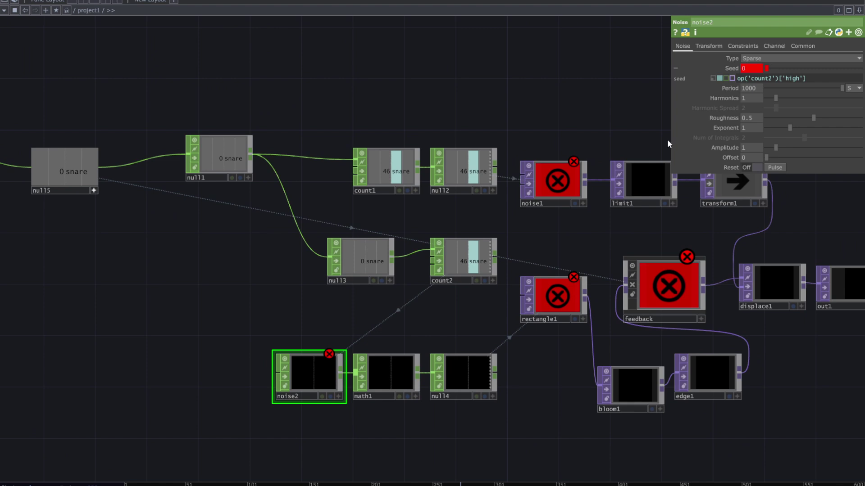
mouse_move(800, 83)
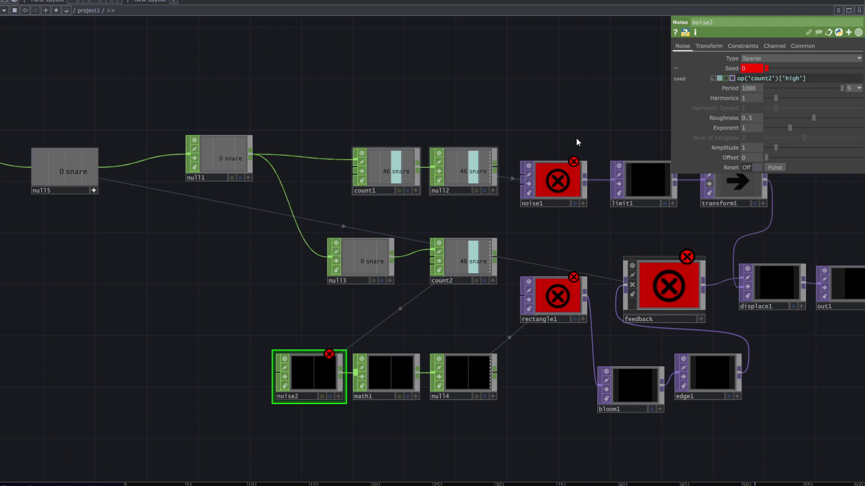
left_click(791, 79)
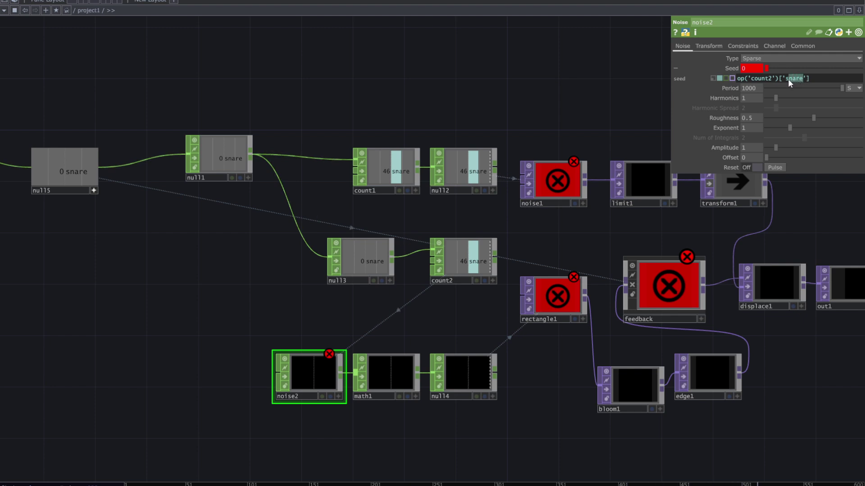
left_click(632, 101)
left_click_drag(638, 242, 594, 238)
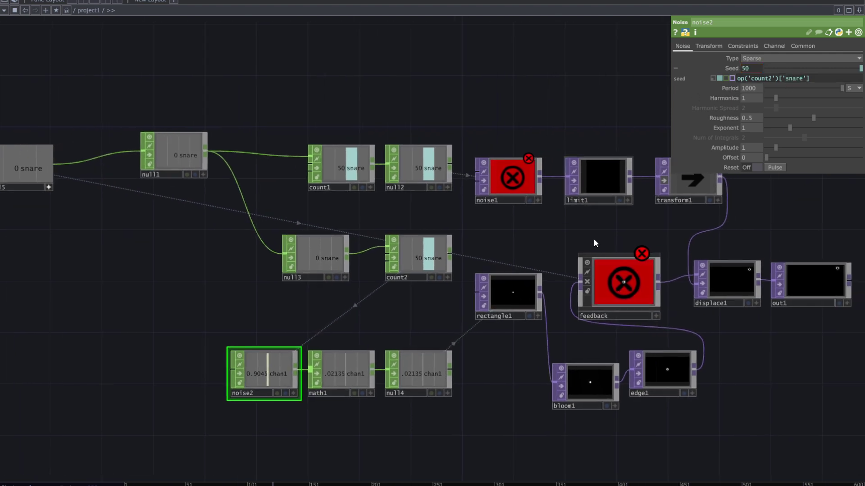
Change the Seed expression of noise1 to op('null2')['snare']
left_click(519, 188)
double_click(788, 78)
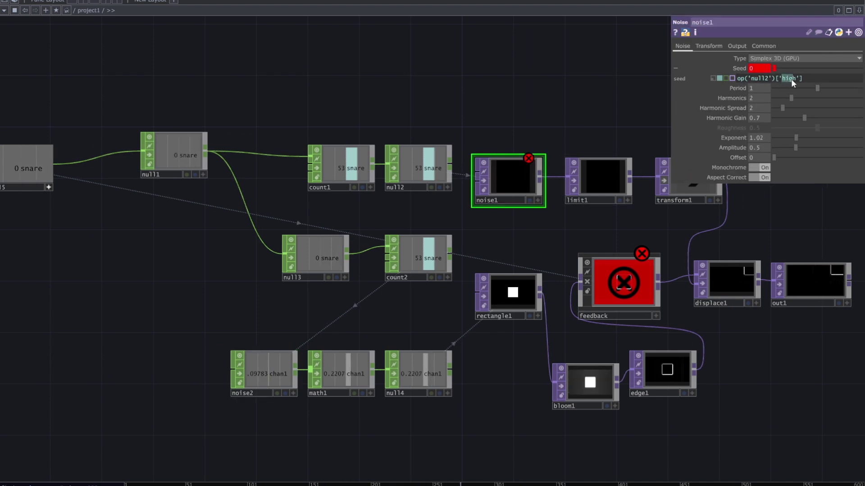
type("snare")
key("Return")
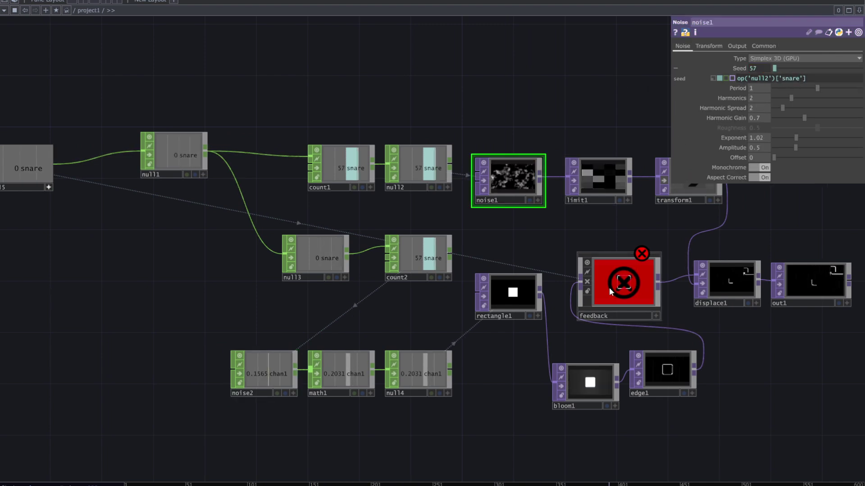
Inspect the feedback component's Dry / Wet Mix expression and switch that parameter to its constant value of 1
left_click(609, 287)
left_click(740, 91)
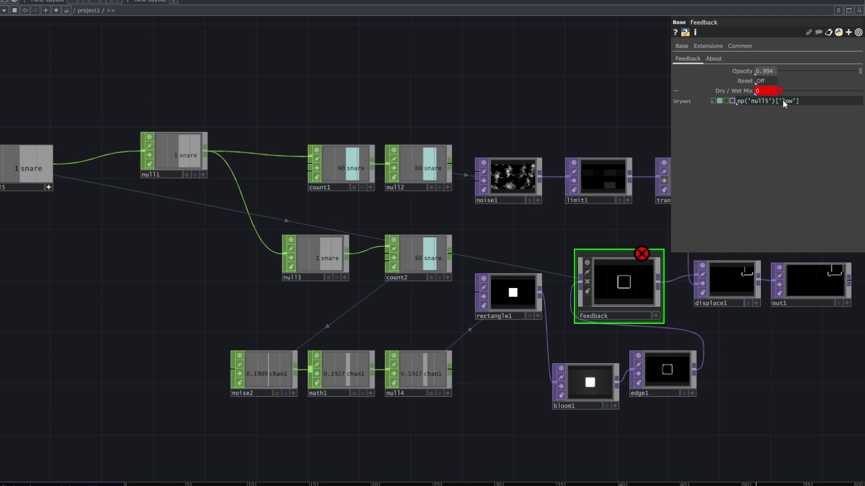
double_click(789, 101)
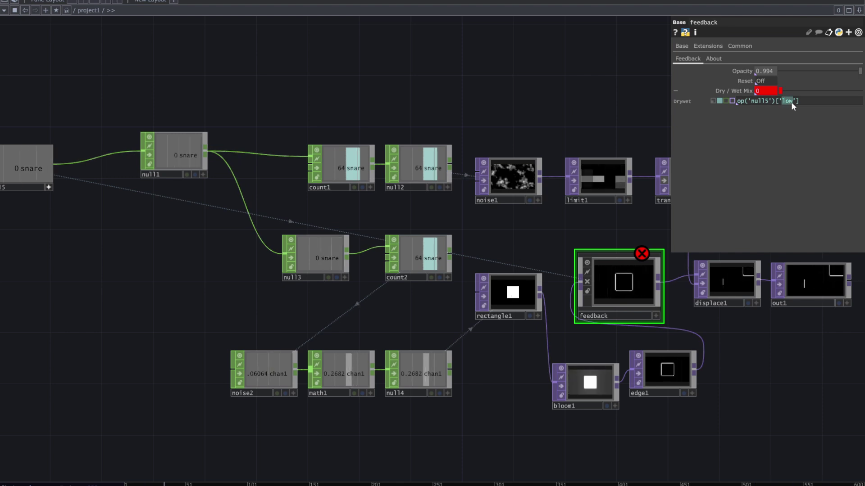
key("Return")
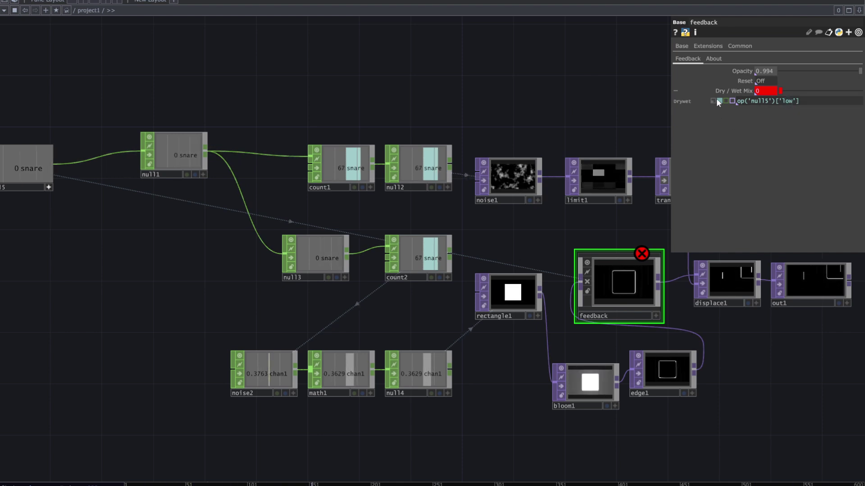
left_click(716, 98)
Examine the displace1 and out1 images with the constant feedback mix, and switch Dry / Wet Mix back to its expression
left_click_drag(705, 385, 588, 385)
scroll(719, 343, "up", 3)
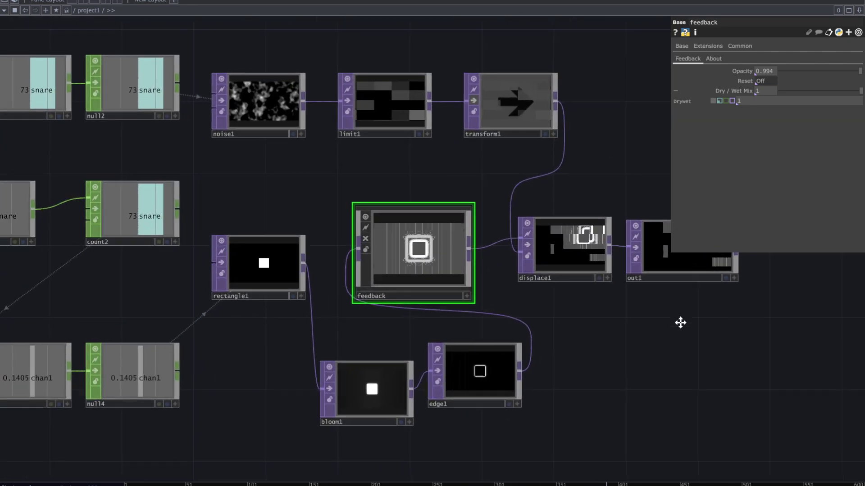
scroll(680, 322, "up", 3)
left_click_drag(680, 322, 558, 390)
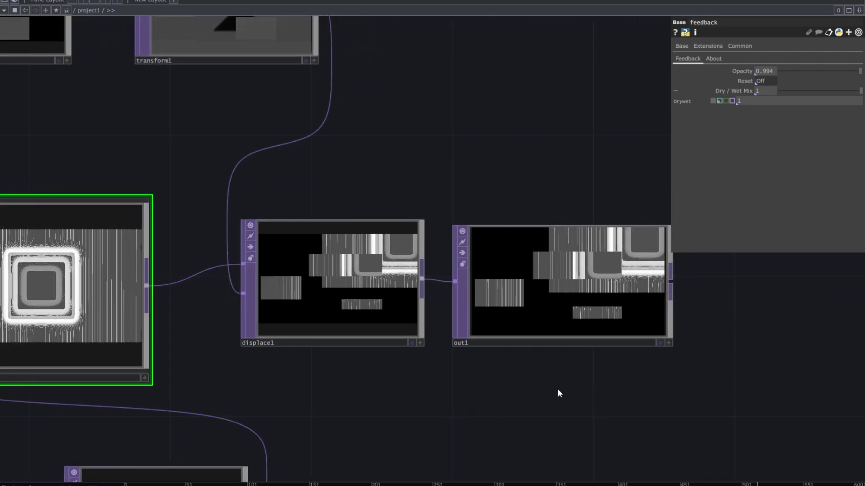
left_click_drag(523, 398, 615, 360)
middle_click_drag(615, 360, 606, 360)
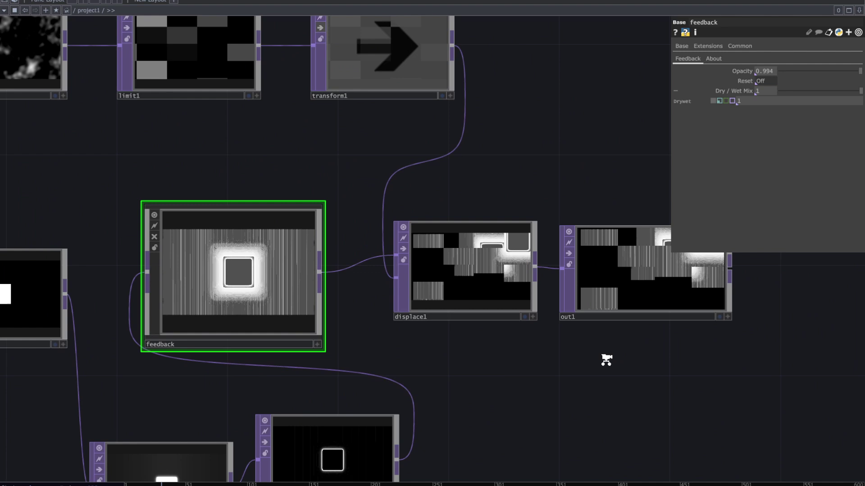
scroll(606, 360, "down", 1)
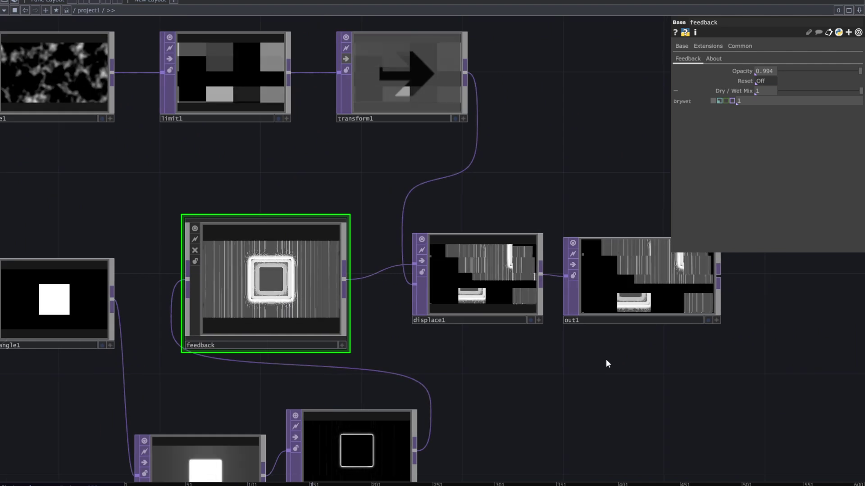
scroll(607, 364, "down", 1)
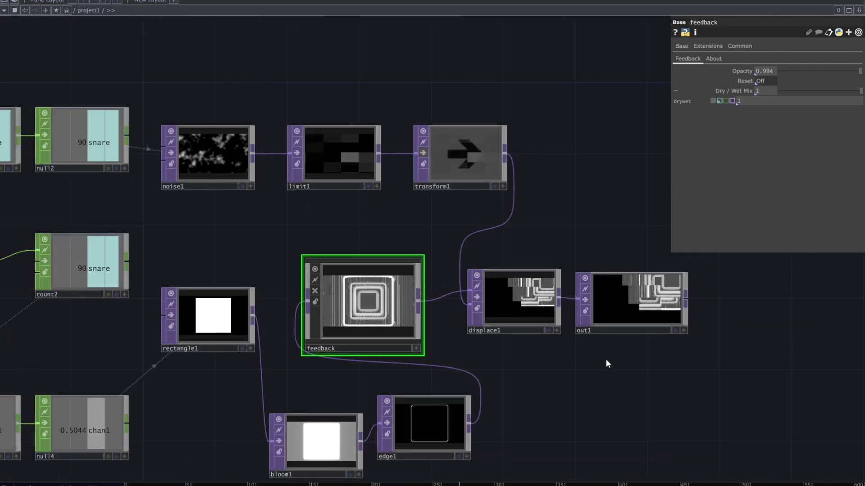
left_click_drag(606, 364, 654, 332)
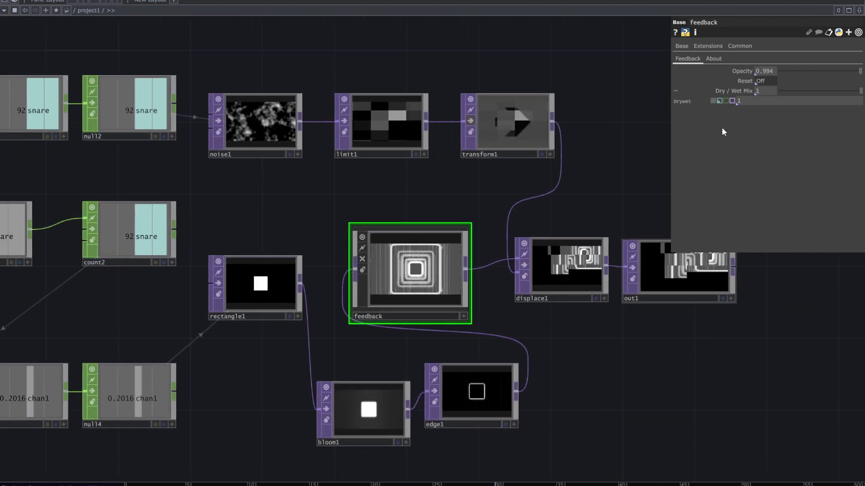
left_click(719, 101)
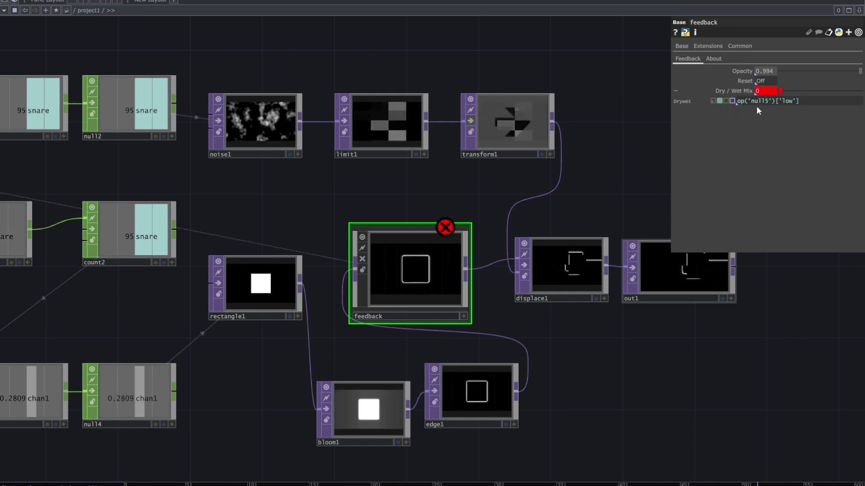
Turn the Rhythm threshold knob in audioAnalysis down to about the middle of its range
scroll(640, 291, "down", 4)
left_click_drag(270, 289, 441, 301)
scroll(283, 205, "up", 1)
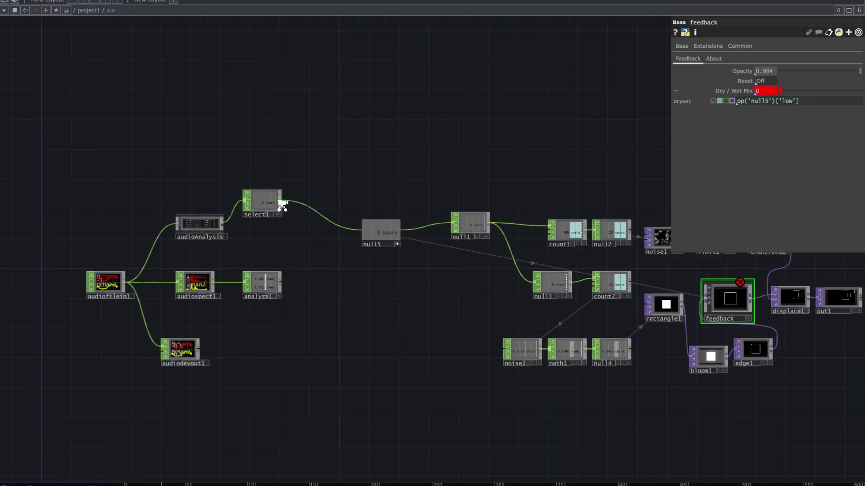
scroll(282, 205, "up", 5)
left_click_drag(133, 286, 353, 274)
scroll(353, 275, "up", 2)
left_click_drag(415, 270, 538, 264)
scroll(398, 273, "up", 2)
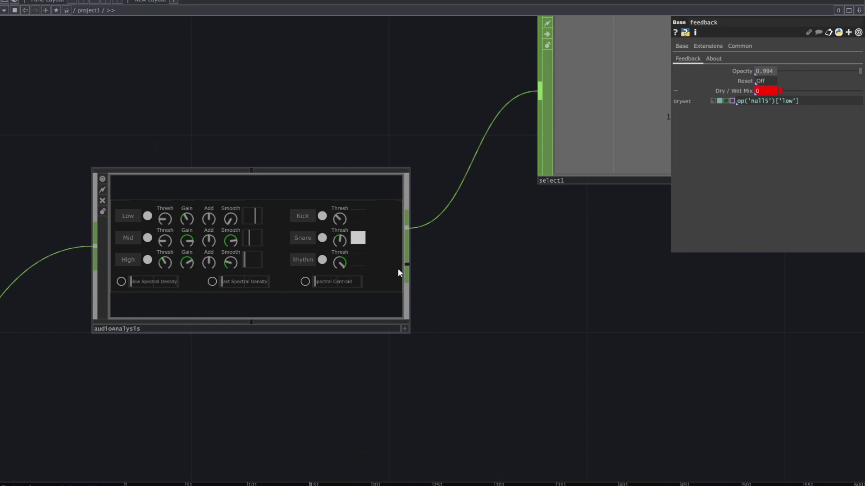
scroll(401, 270, "up", 3)
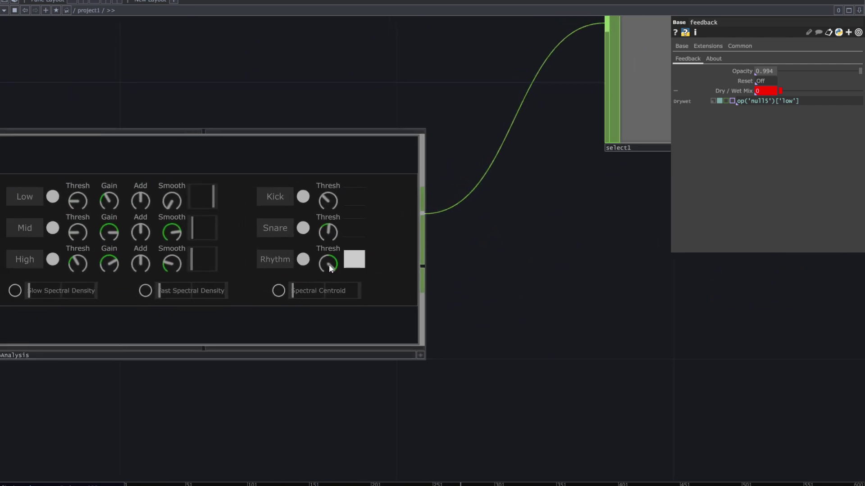
left_click(420, 355)
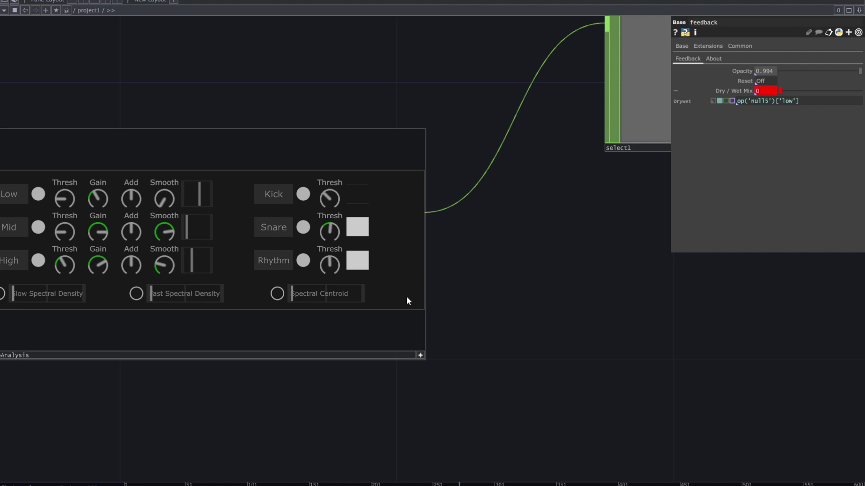
left_click(421, 355)
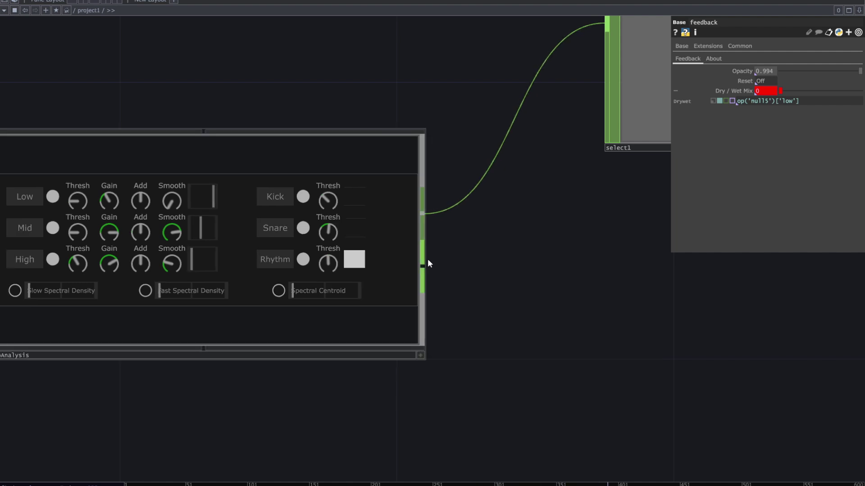
Branch a second Select CHOP off the output of audioAnalysis and place it below select1
scroll(407, 283, "down", 3)
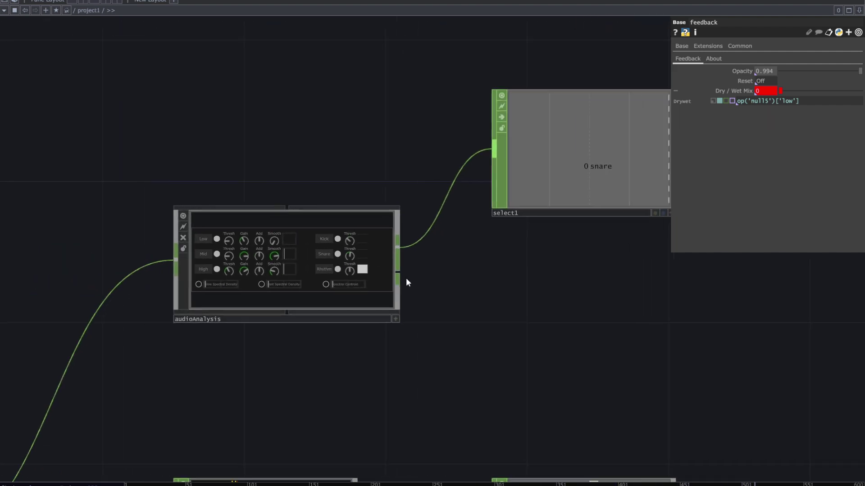
left_click_drag(407, 279, 442, 309)
type("se")
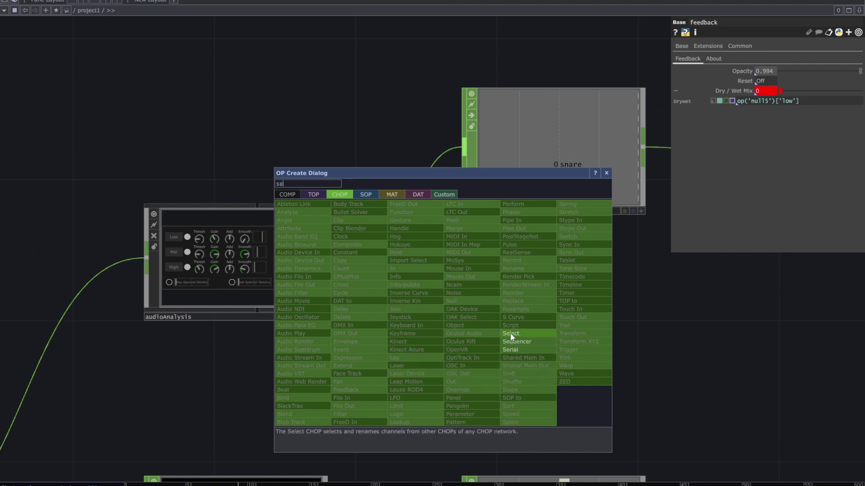
left_click(510, 334)
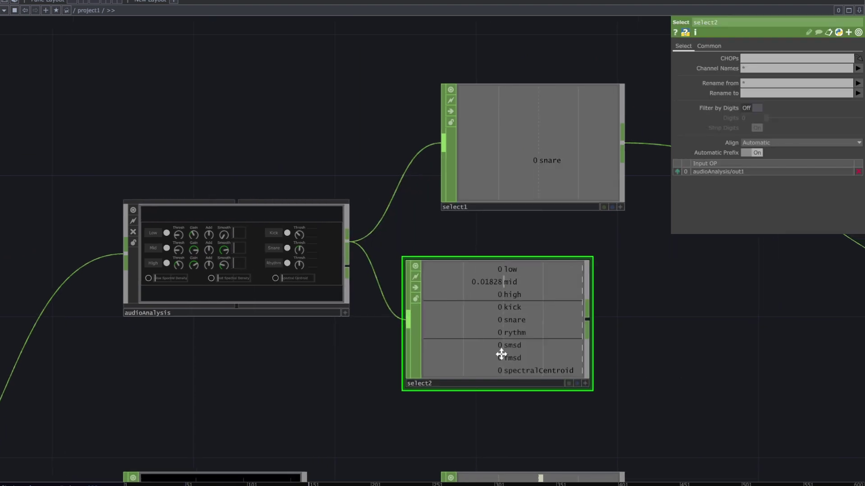
Set the Channel Names of select2 to rythm
left_click_drag(660, 368, 453, 324)
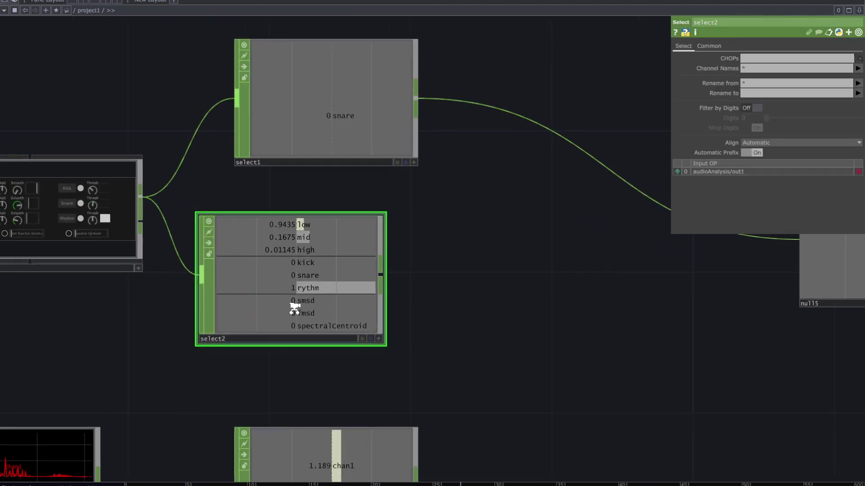
scroll(295, 308, "up", 3)
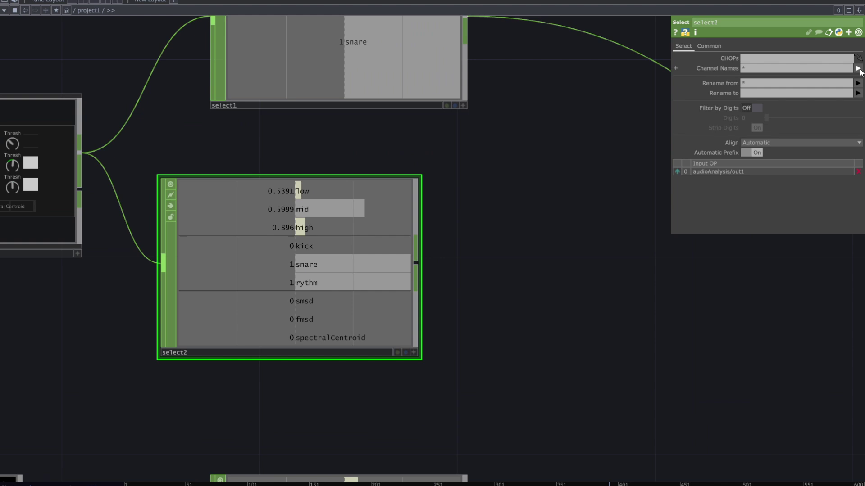
left_click(858, 68)
left_click(836, 129)
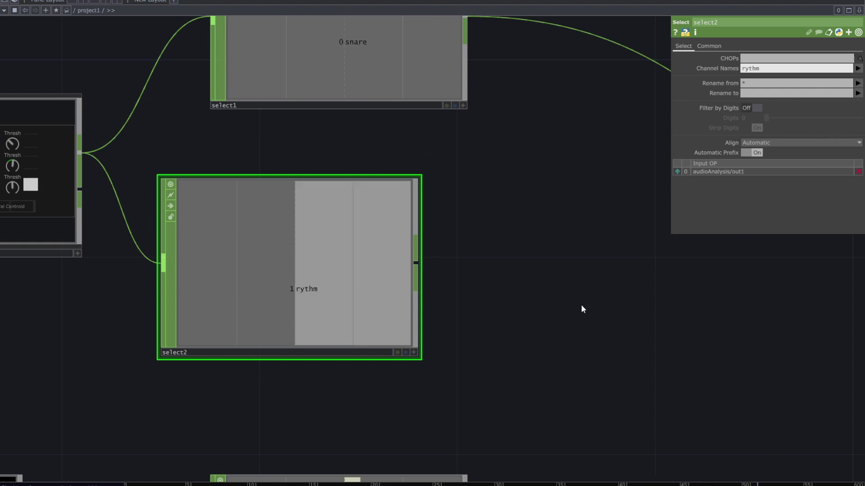
Position select2 directly beneath select1, leaving a clear gap between the two nodes
scroll(518, 323, "down", 8)
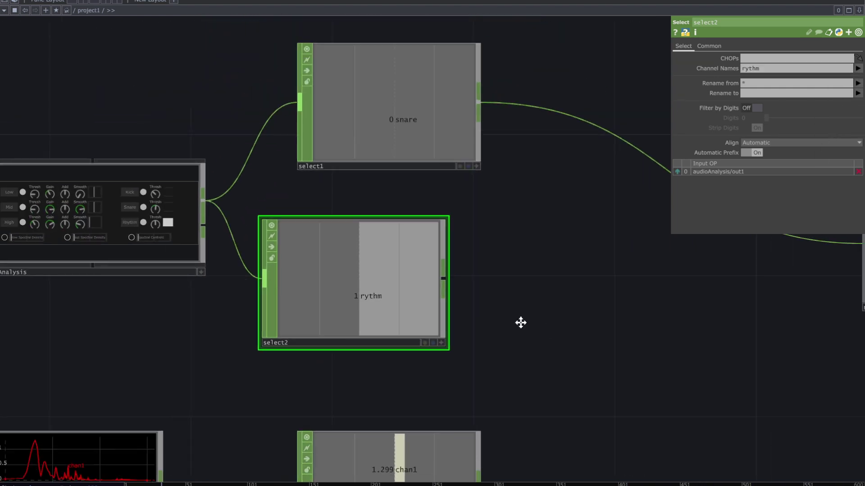
left_click_drag(419, 292, 248, 287)
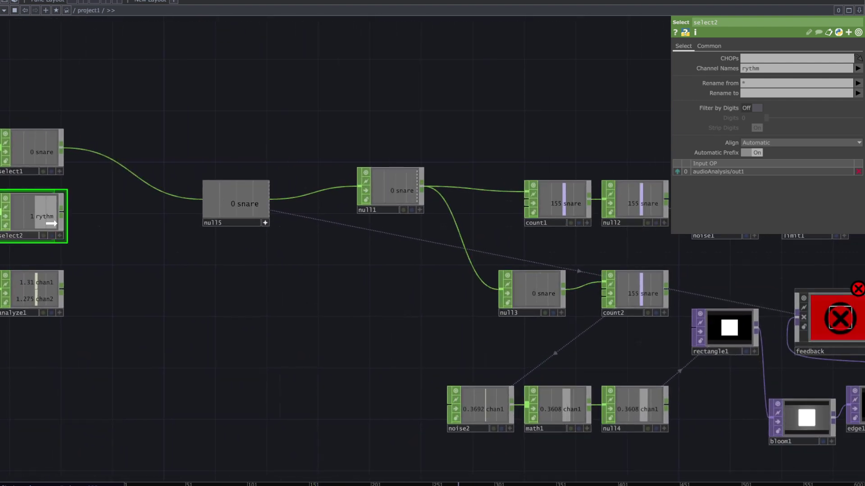
left_click_drag(35, 209, 48, 222)
scroll(136, 239, "left", 4)
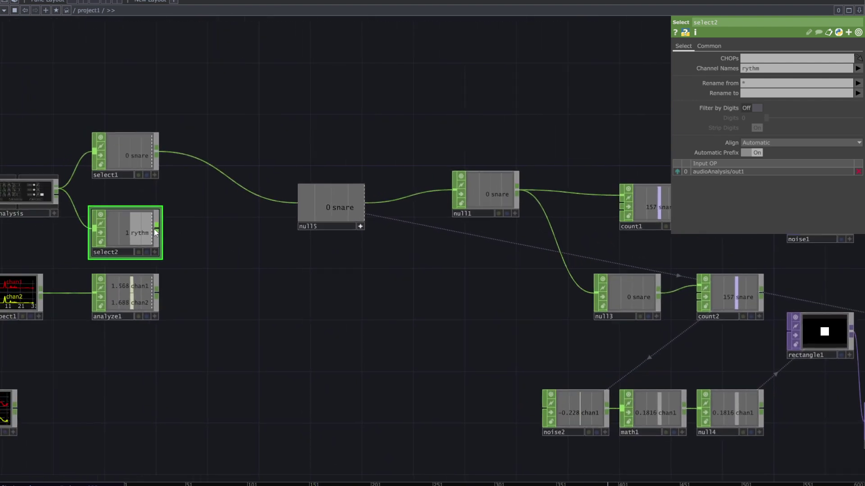
Add a Null CHOP to the output of select2 and place it below null5
left_click_drag(156, 229, 286, 273)
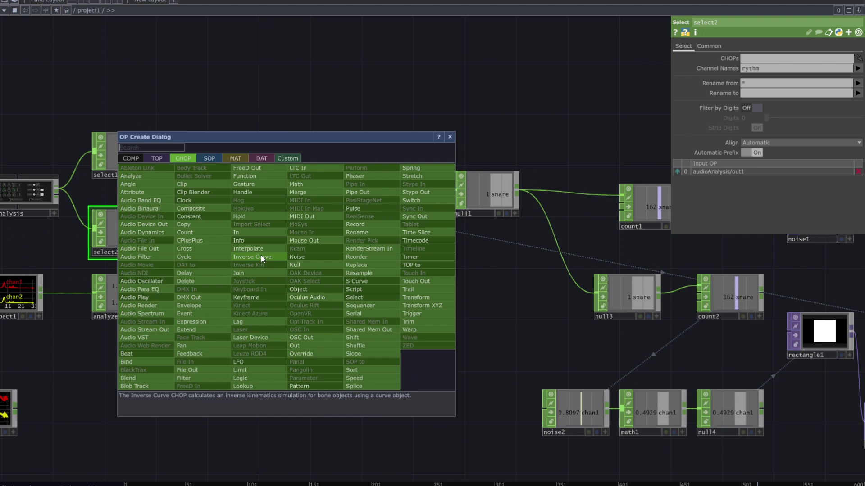
type("n")
left_click(296, 265)
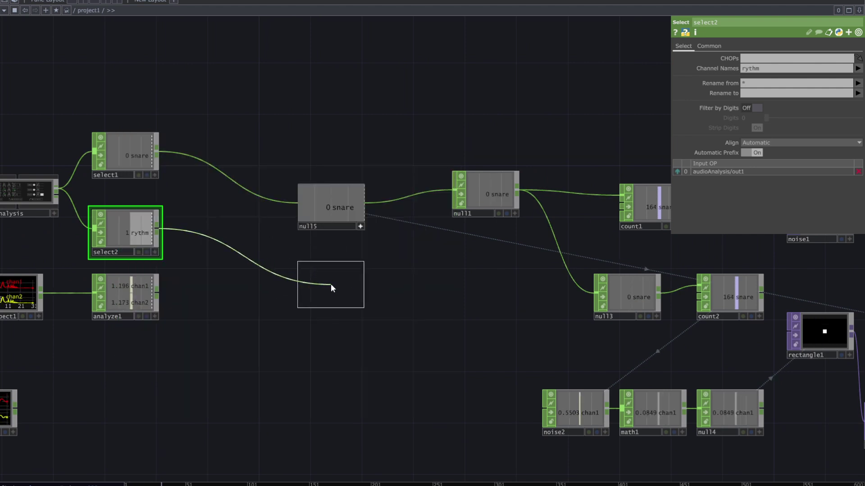
left_click(332, 286)
Make the null6 viewer interactive and reference its rythm channel in the feedback component's Dry / Wet Mix as op('null6')['rythm']
scroll(359, 313, "up", 2)
left_click_drag(375, 320, 247, 280)
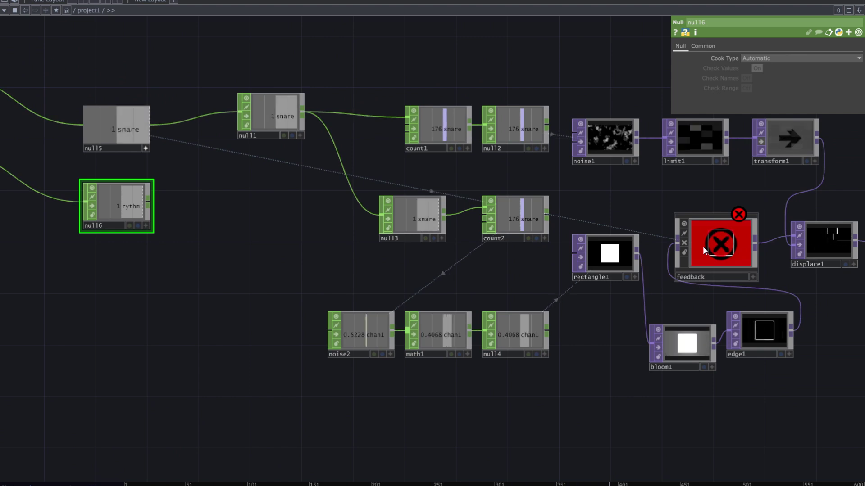
left_click(703, 247)
left_click_drag(159, 245, 761, 88)
left_click(762, 88)
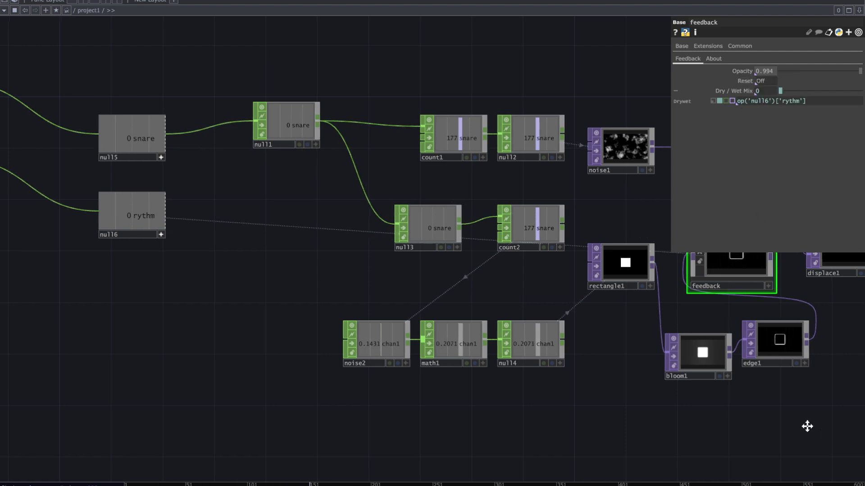
Examine the out1 image with the feedback mix driven by the rythm channel
left_click_drag(807, 424, 541, 415)
scroll(494, 336, "up", 3)
left_click_drag(626, 347, 566, 345)
scroll(648, 293, "up", 5)
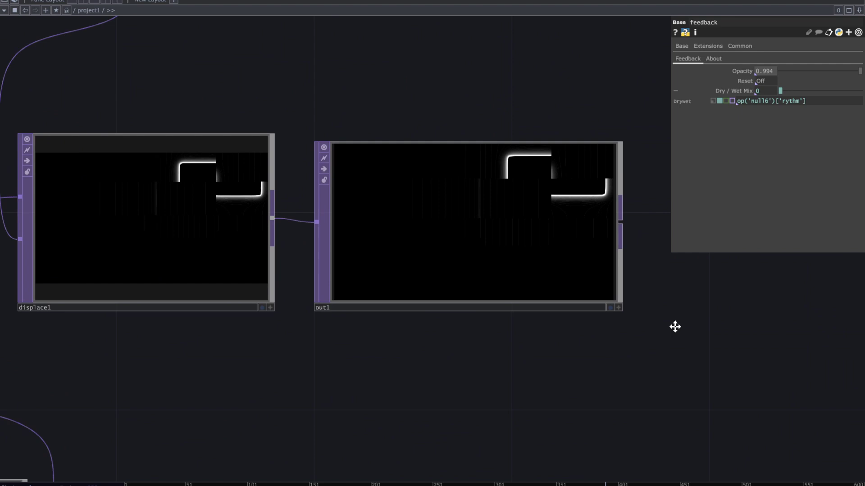
left_click_drag(662, 289, 705, 315)
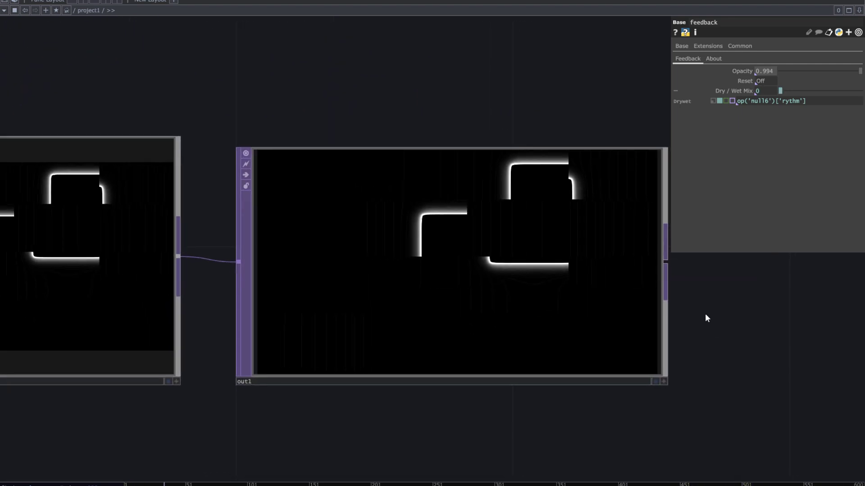
Examine the audiofilein1 trim settings and trim unit options, and view the displace1 and out1 images at the end of the network
scroll(705, 318, "down", 5)
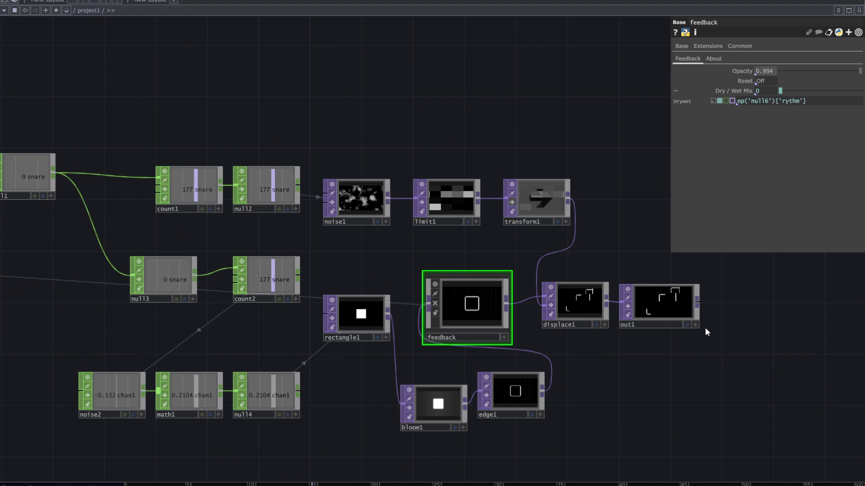
left_click_drag(633, 382, 679, 356)
scroll(680, 356, "down", 4)
left_click_drag(238, 379, 339, 368)
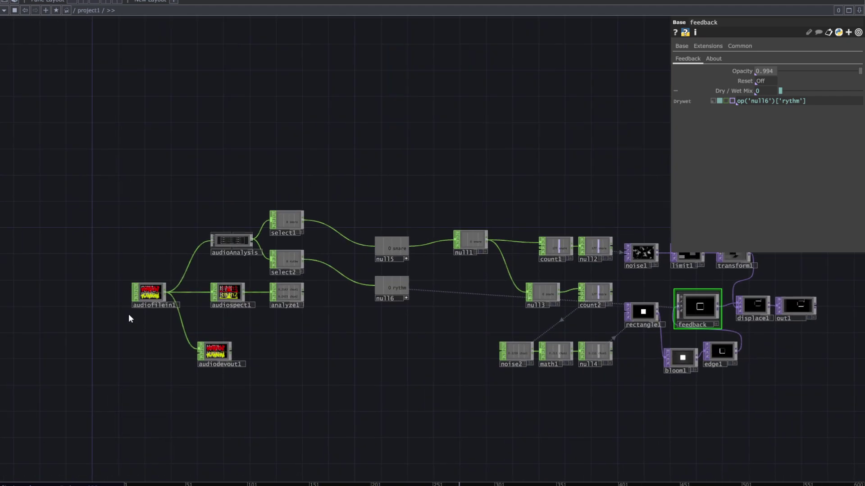
left_click(150, 297)
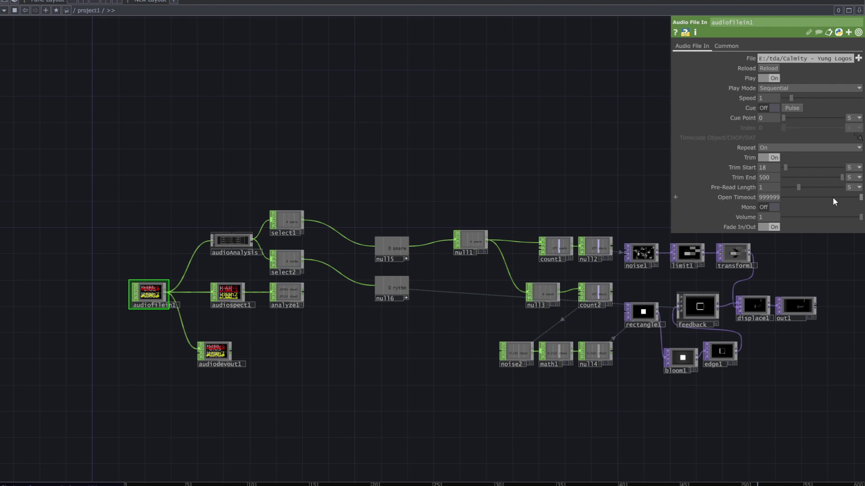
left_click(853, 178)
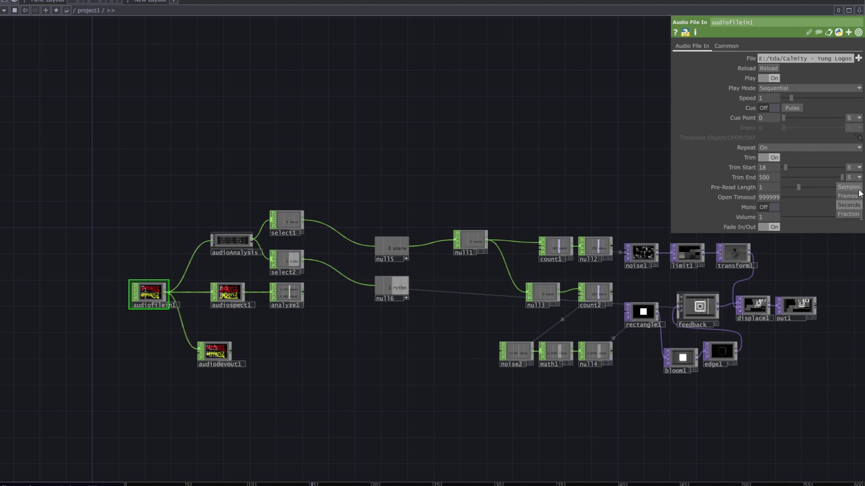
left_click(839, 276)
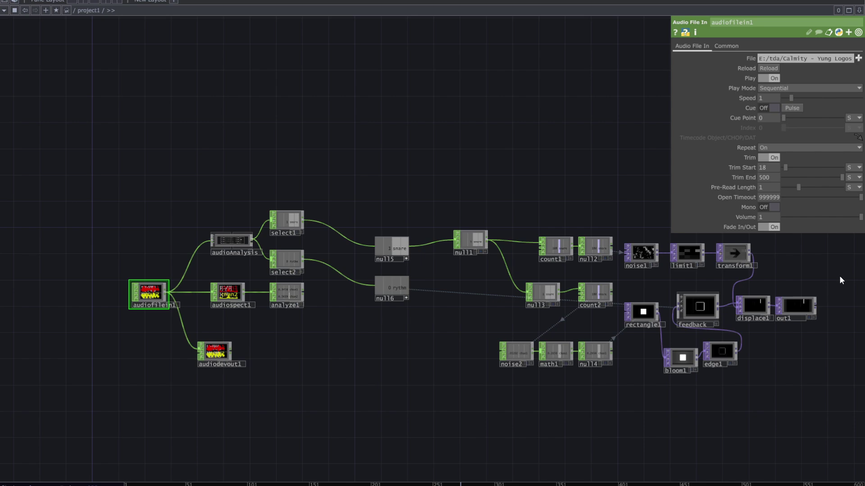
left_click_drag(778, 264, 536, 259)
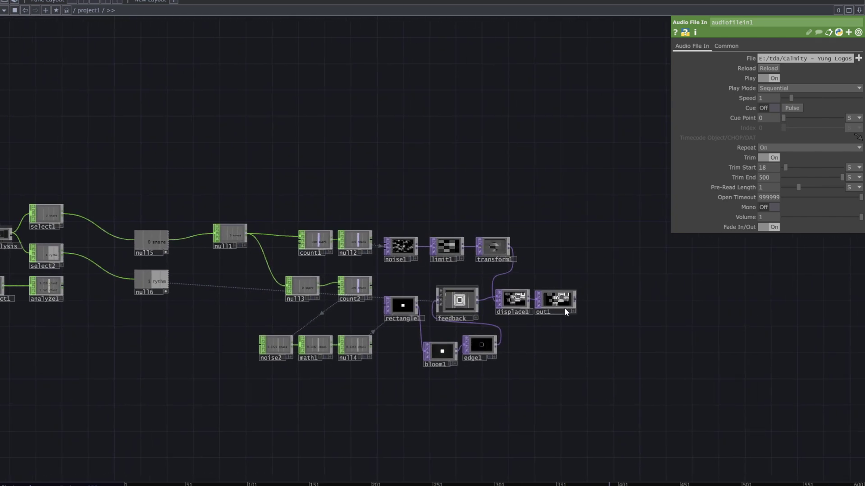
middle_click_drag(549, 310, 603, 304)
scroll(604, 304, "up", 5)
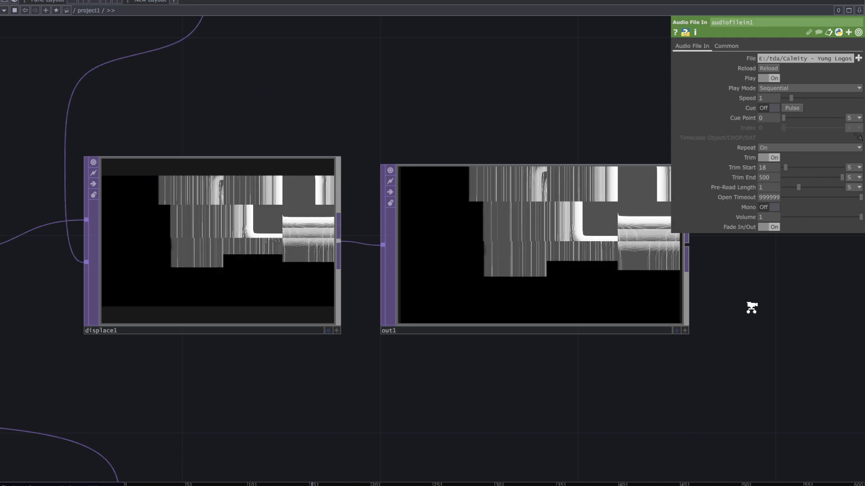
scroll(631, 301, "down", 10)
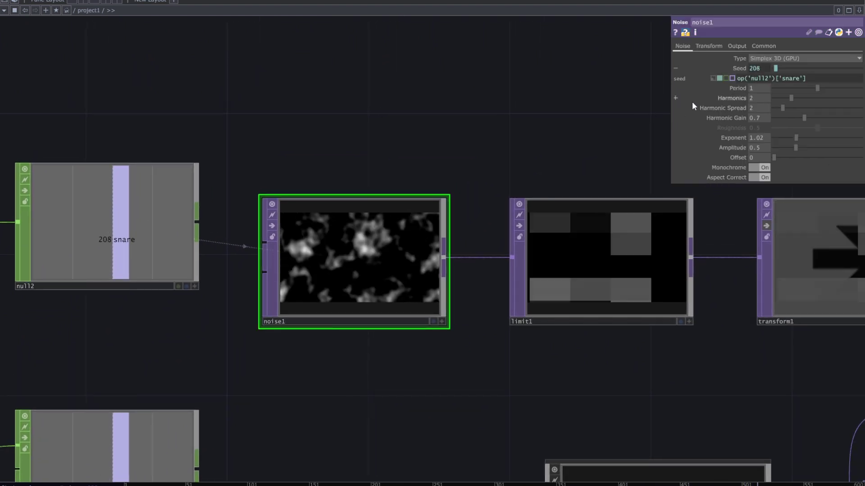
Add a Noise TOP in the empty space above noise1
left_click_drag(370, 164, 474, 155)
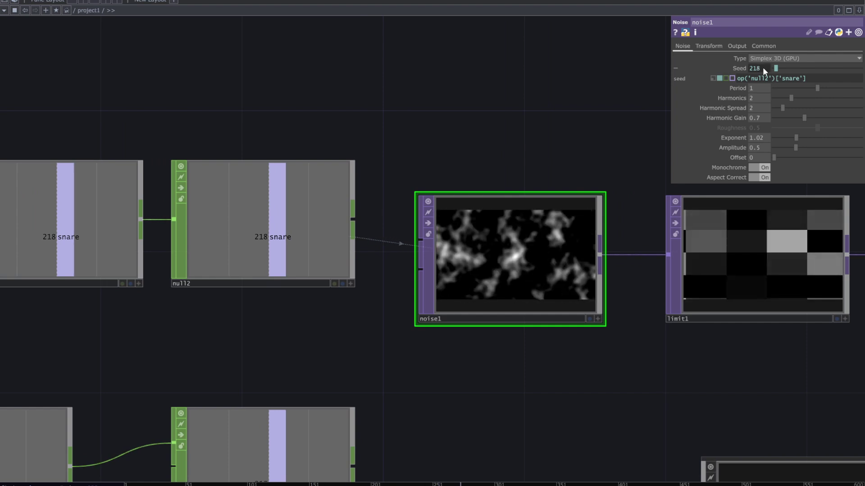
left_click_drag(526, 82, 471, 193)
scroll(471, 194, "down", 3)
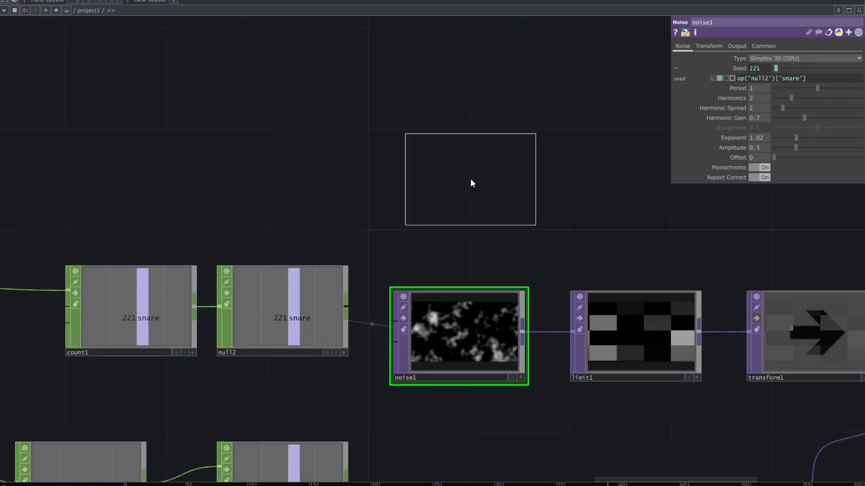
key("Tab")
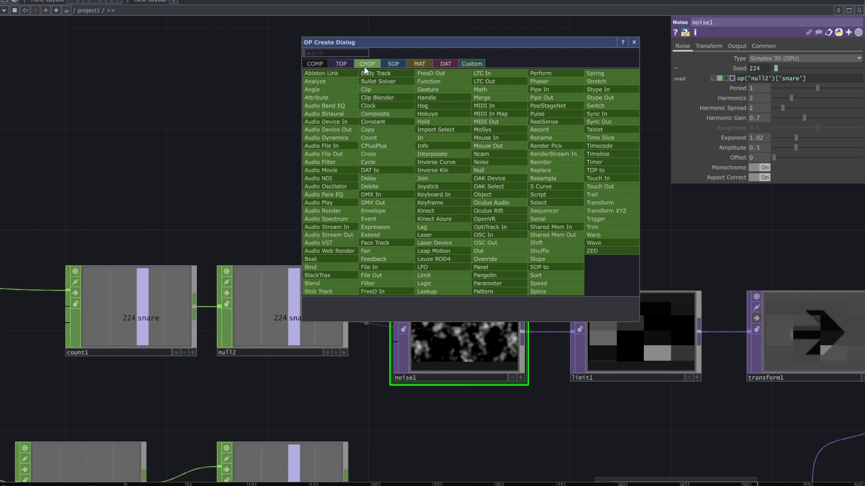
type("n")
left_click(349, 63)
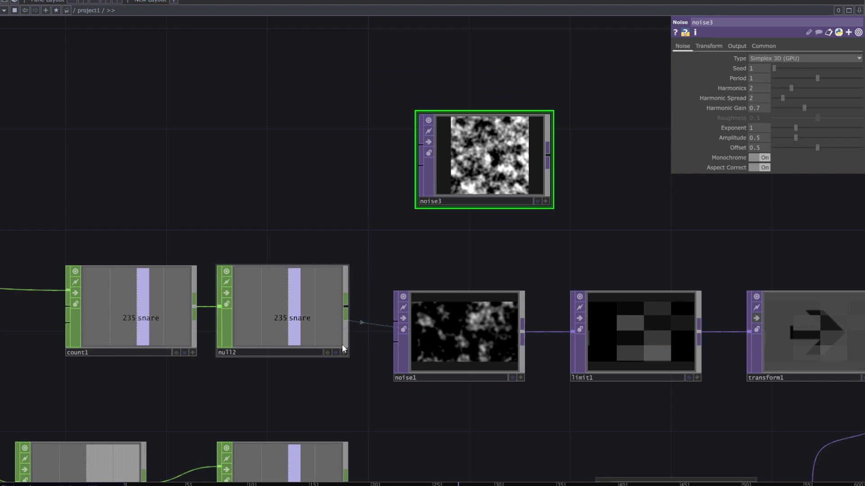
Examine the signal path from null1 to null2 and review the Trigger and Count parameters of count1
left_click_drag(387, 363, 462, 349)
middle_click_drag(463, 350, 518, 359)
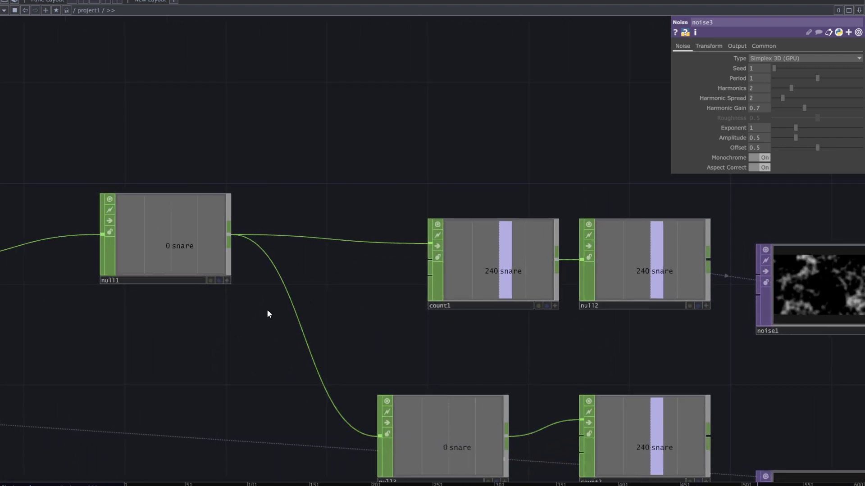
middle_click_drag(269, 312, 282, 315)
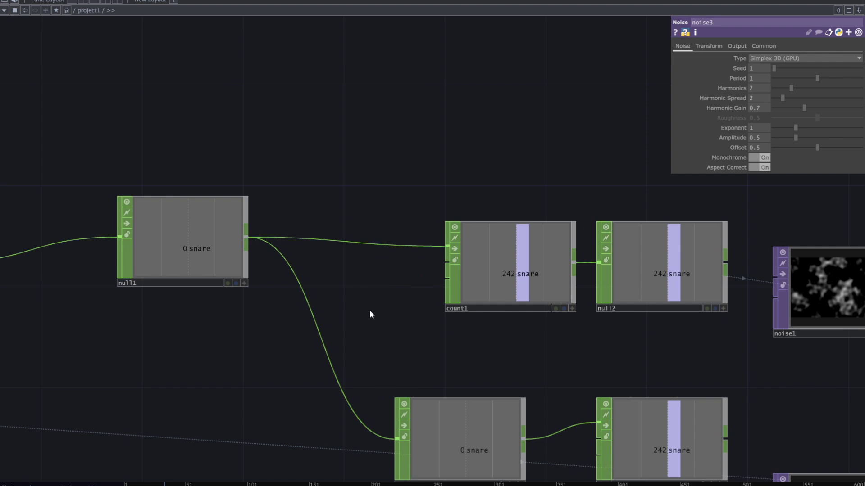
middle_click_drag(369, 310, 319, 293)
scroll(475, 321, "up", 2)
middle_click_drag(474, 322, 492, 317)
left_click_drag(492, 317, 433, 344)
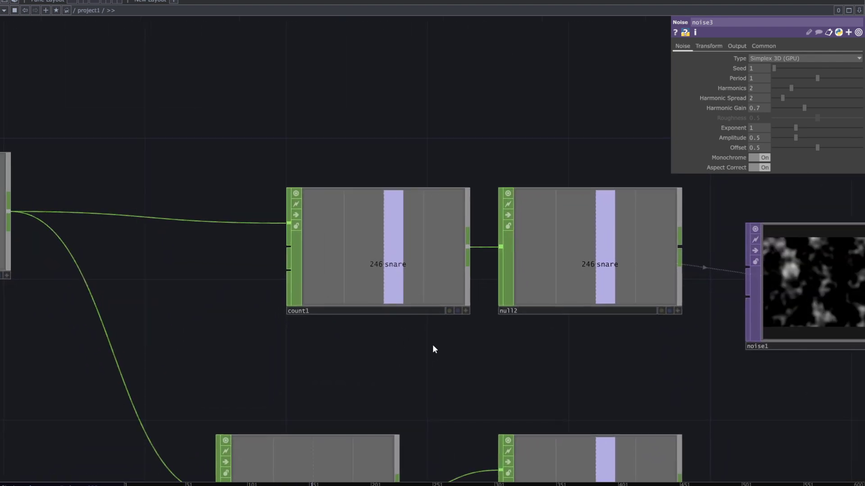
left_click(379, 287)
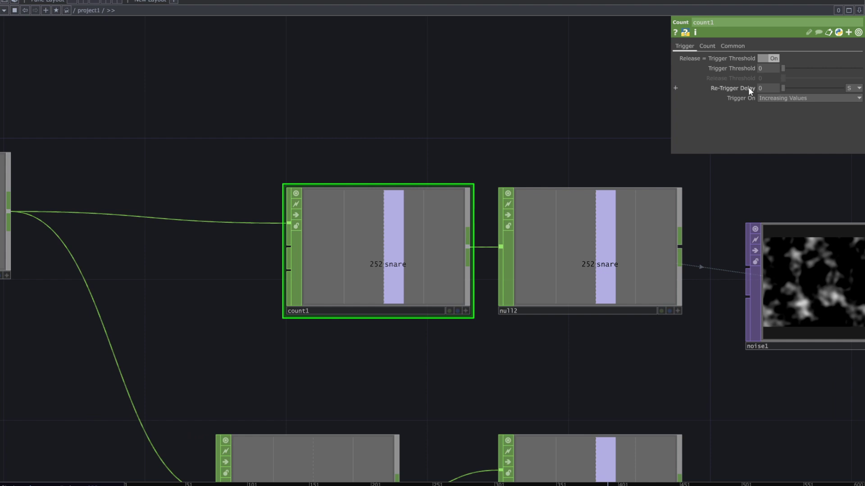
left_click(707, 46)
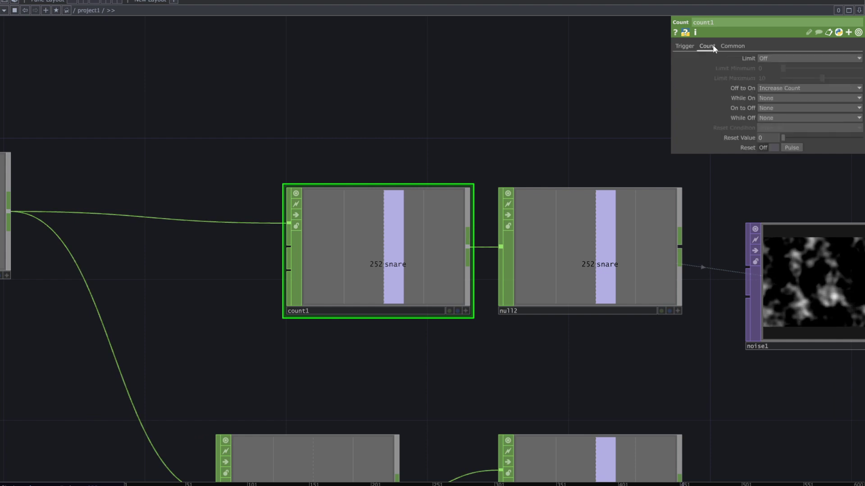
left_click(683, 46)
Make the null2 viewer interactive and link its snare channel to noise3's Seed as a CHOP reference
middle_click_drag(504, 129, 393, 170)
scroll(394, 169, "down", 2)
left_click(500, 270)
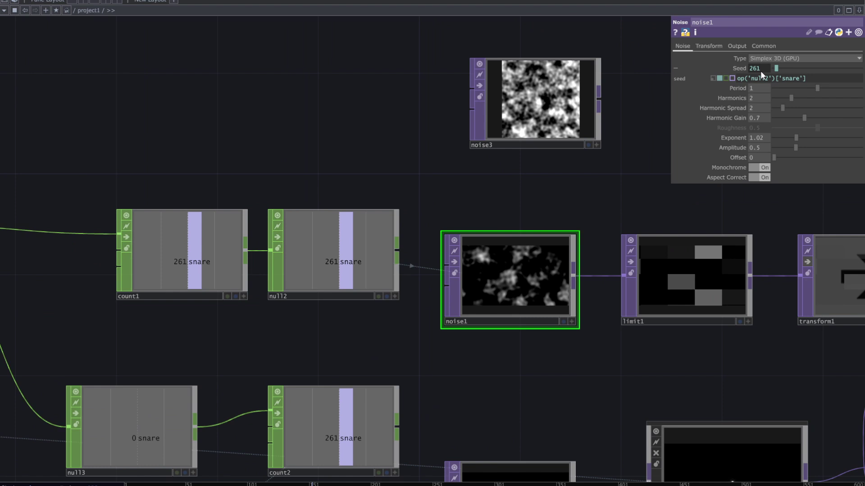
middle_click_drag(563, 190, 520, 215)
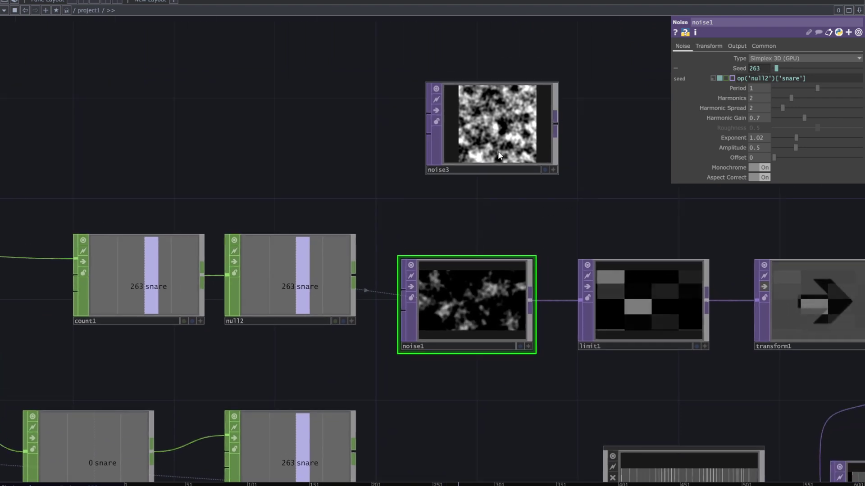
left_click(498, 150)
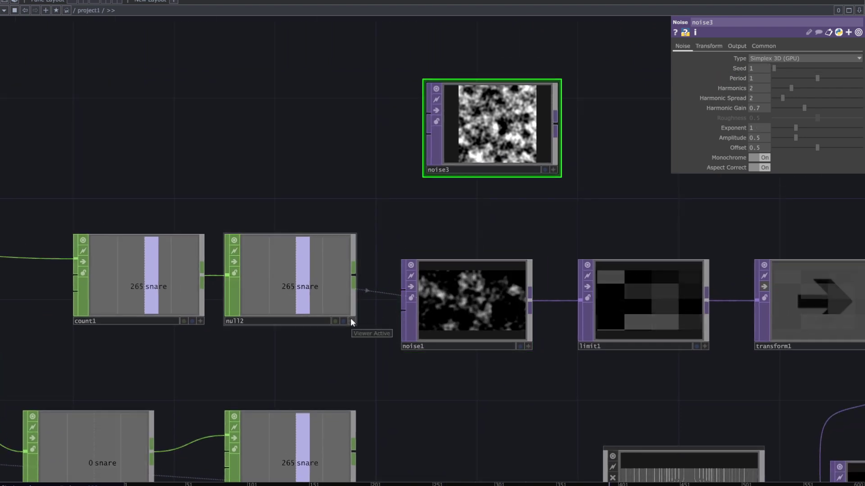
left_click(351, 320)
left_click_drag(334, 303, 757, 70)
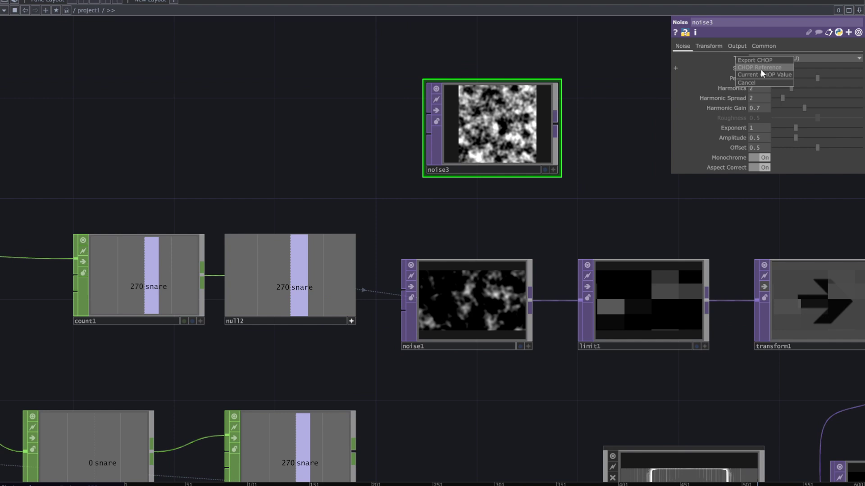
left_click(760, 70)
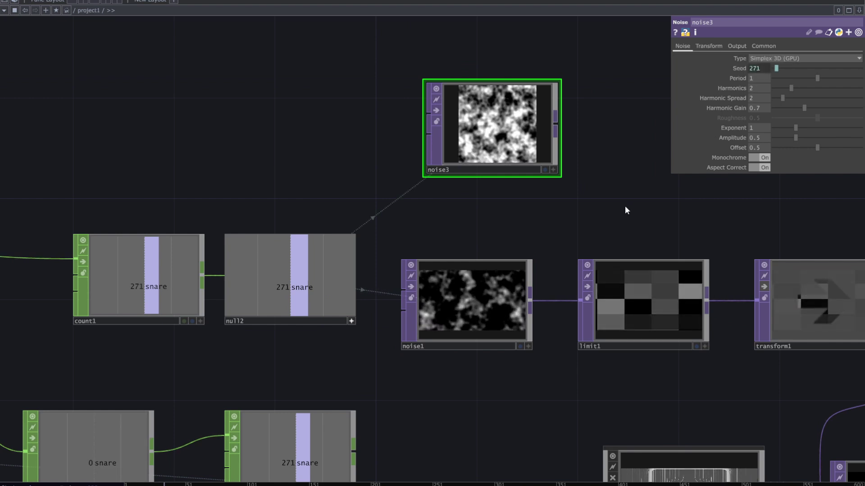
Examine the noise1 and limit1 images and review limit1's quantize position settings
middle_click_drag(625, 210, 484, 217)
scroll(386, 315, "up", 5)
scroll(506, 187, "down", 3)
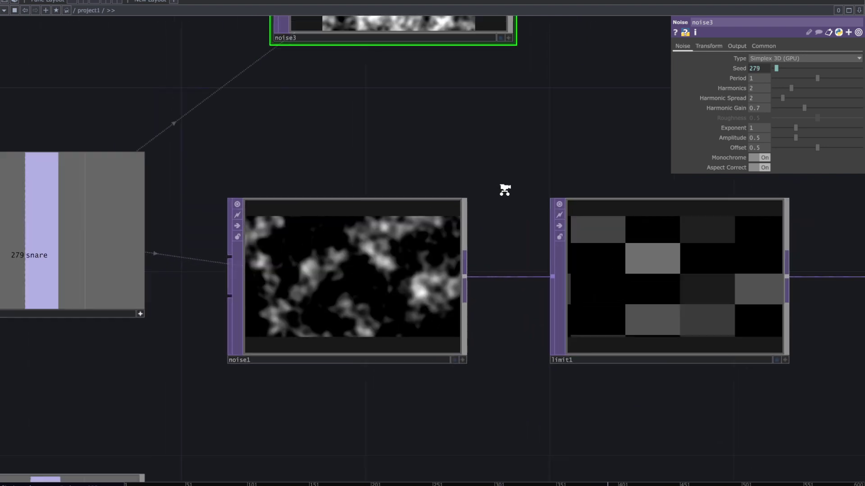
middle_click_drag(436, 175, 396, 185)
left_click(489, 266)
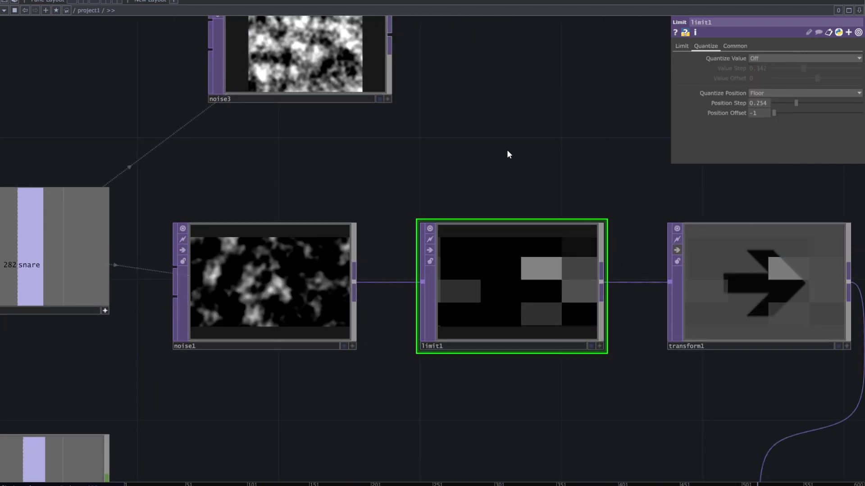
middle_click_drag(507, 152, 506, 180)
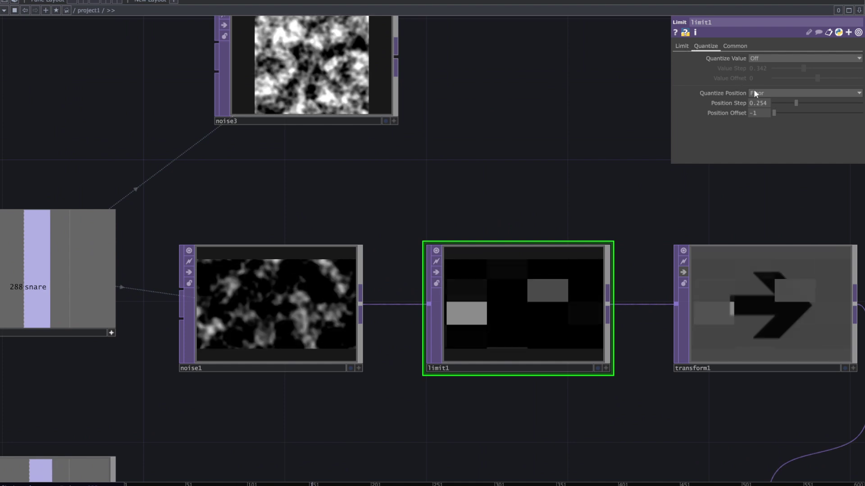
Add a Limit TOP to the output of noise3 and place it above limit1
scroll(528, 128, "down", 1)
left_click_drag(520, 130, 479, 214)
scroll(464, 215, "down", 2)
right_click(391, 174)
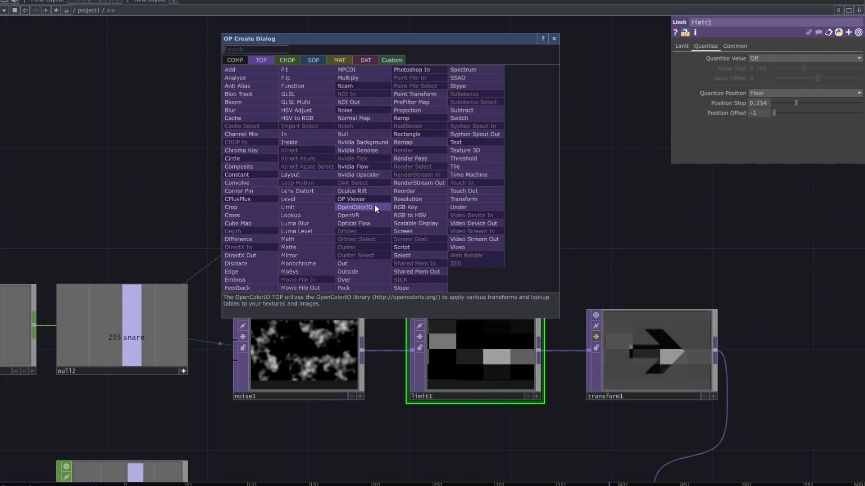
left_click(290, 207)
left_click(494, 189)
scroll(601, 238, "up", 3)
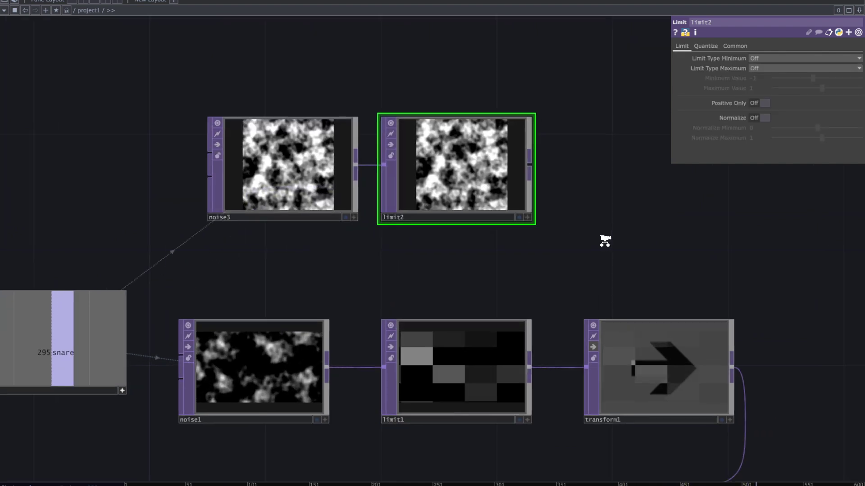
Set limit2's Quantize Position to Floor, with Position Step 0.29 and Position Offset -0.58
left_click(705, 46)
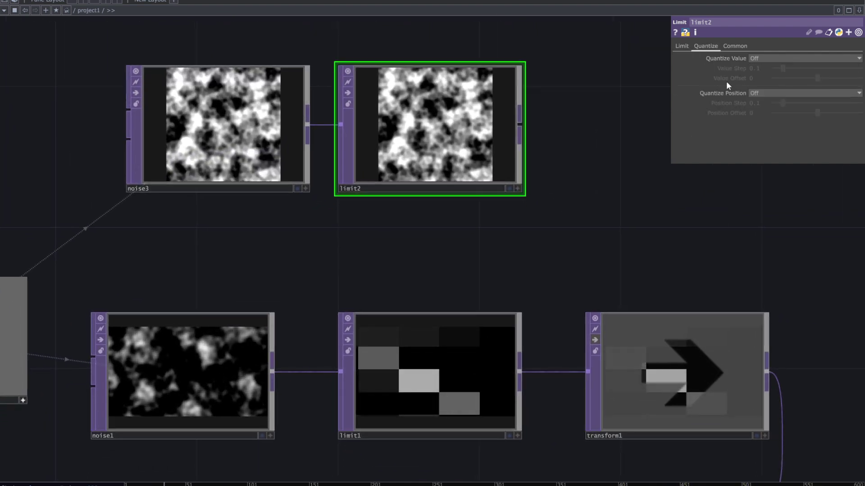
left_click(761, 93)
left_click(761, 121)
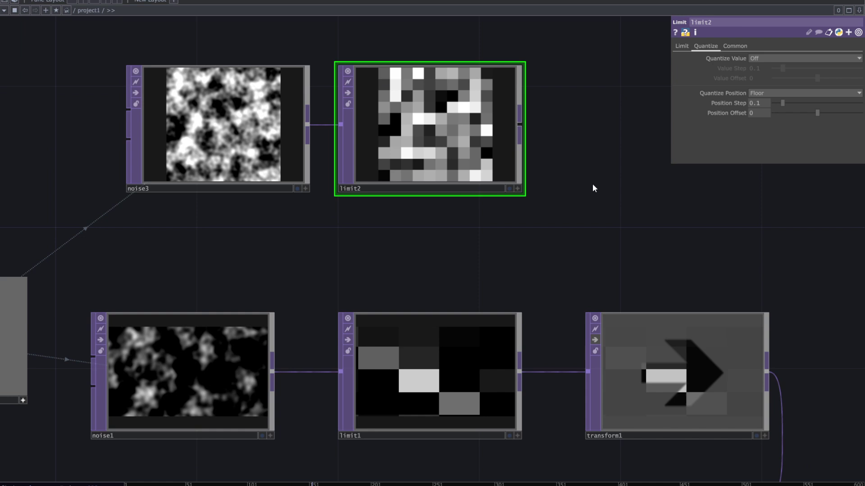
left_click_drag(782, 103, 792, 116)
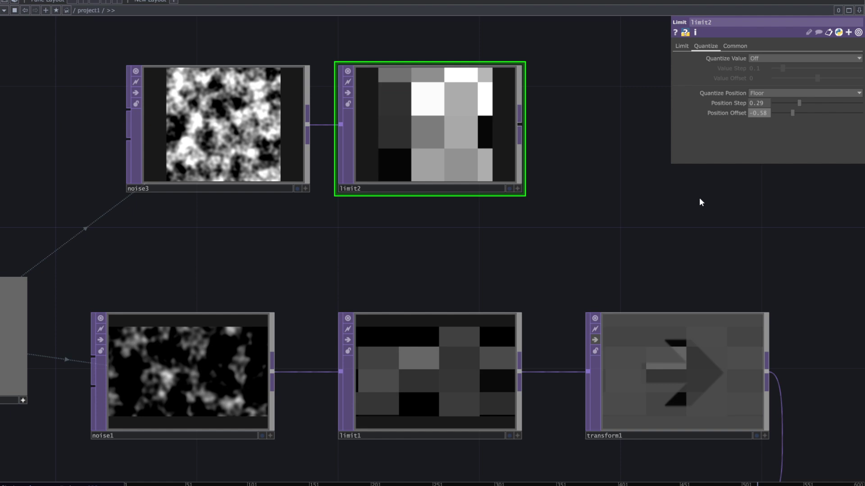
Move rectangle1 down so that it lines up with the row of null4
left_click_drag(634, 252, 488, 127)
scroll(594, 253, "down", 3)
scroll(487, 123, "down", 3)
left_click_drag(565, 411, 621, 342)
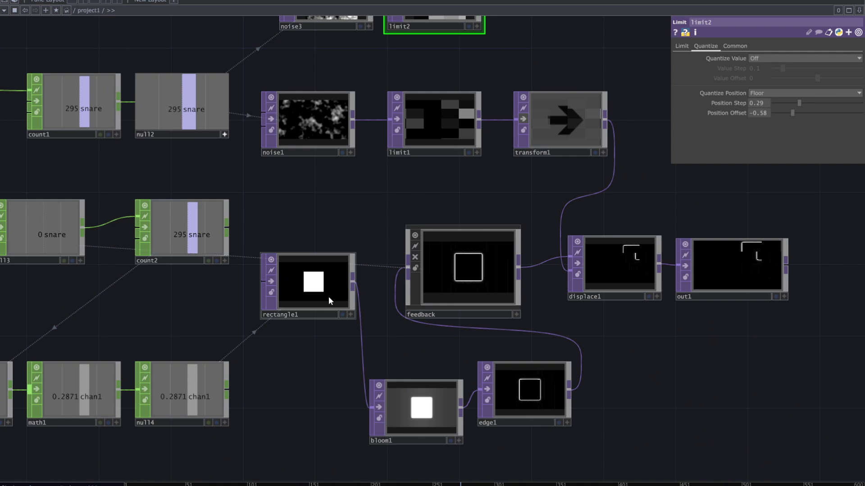
left_click_drag(328, 298, 328, 387)
Examine rectangle1's size expressions and trace their source through null4, math1 and noise2 back to count2
left_click_drag(330, 425, 391, 358)
scroll(315, 359, "up", 3)
left_click(482, 289)
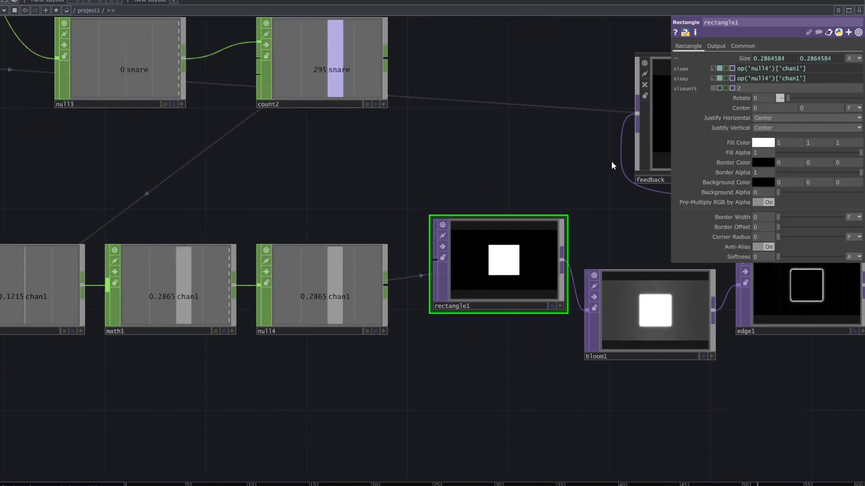
mouse_move(764, 65)
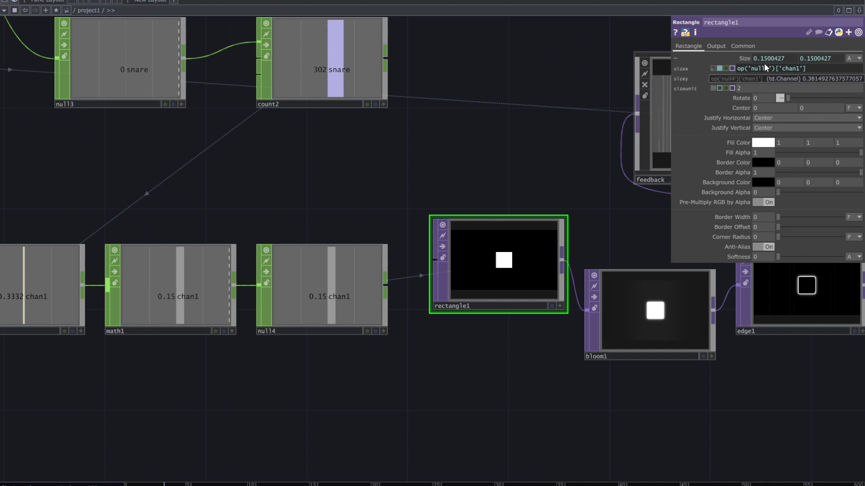
left_click_drag(469, 389, 710, 383)
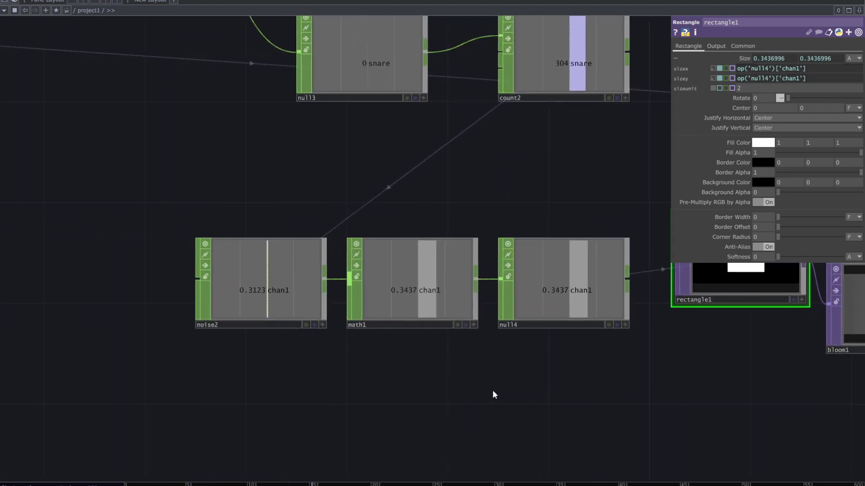
left_click_drag(492, 232, 480, 236)
scroll(479, 234, "down", 3)
left_click_drag(338, 165, 361, 266)
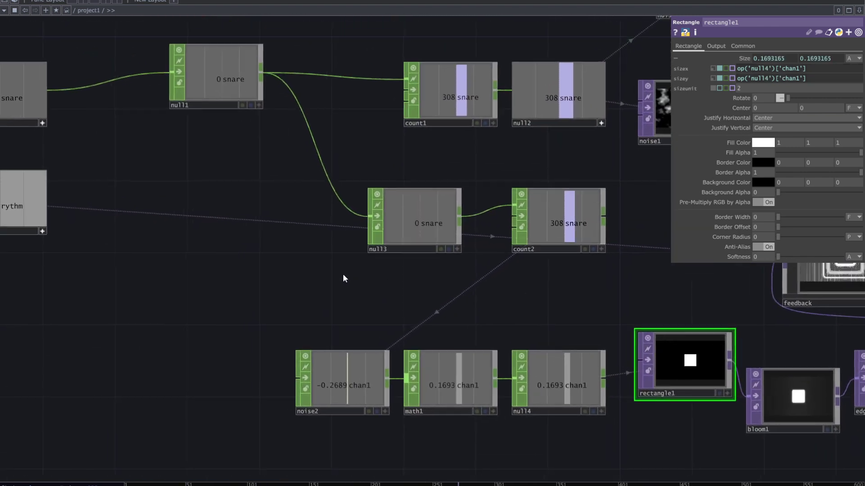
Examine count2's Count and Trigger parameters and follow its link down to noise2
scroll(419, 247, "up", 3)
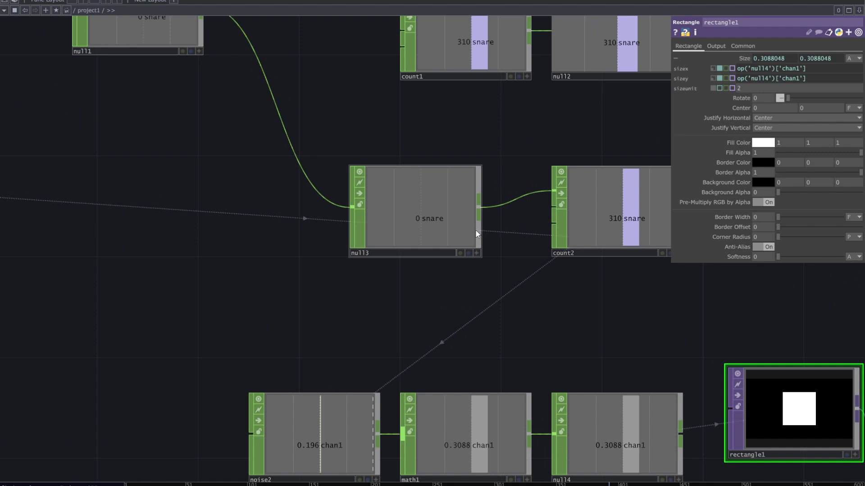
left_click_drag(567, 304, 498, 291)
scroll(497, 294, "right", 2)
left_click(522, 209)
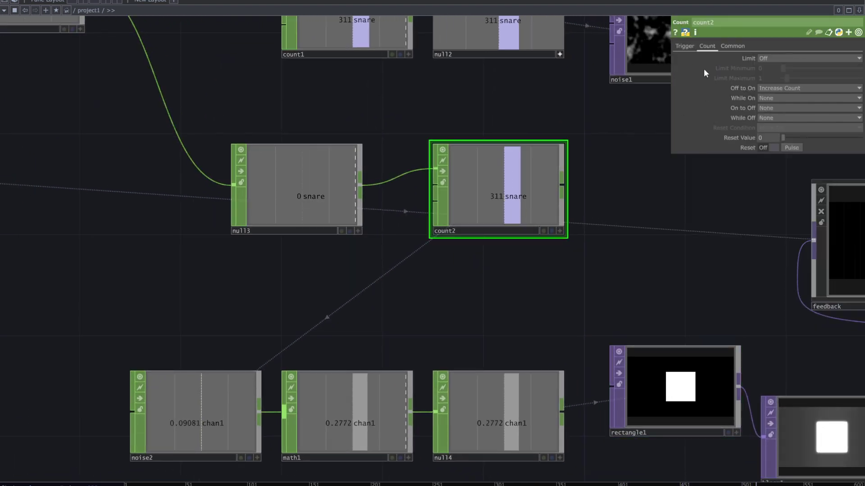
left_click(684, 47)
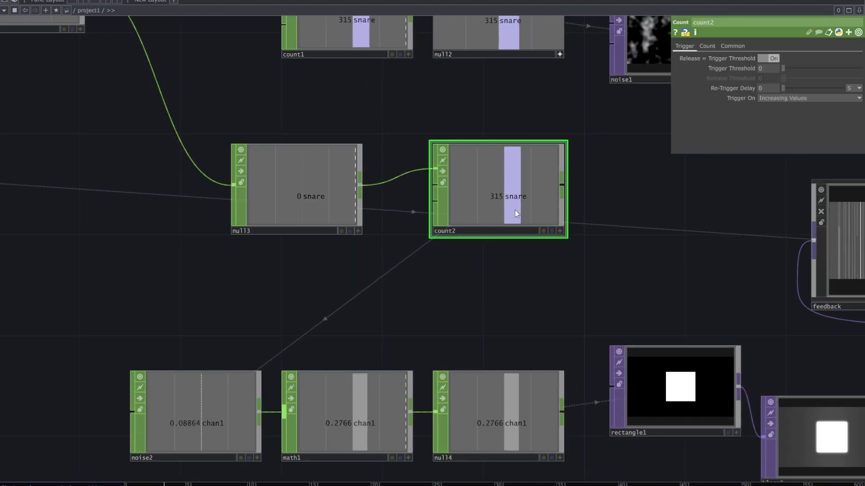
scroll(514, 207, "up", 1)
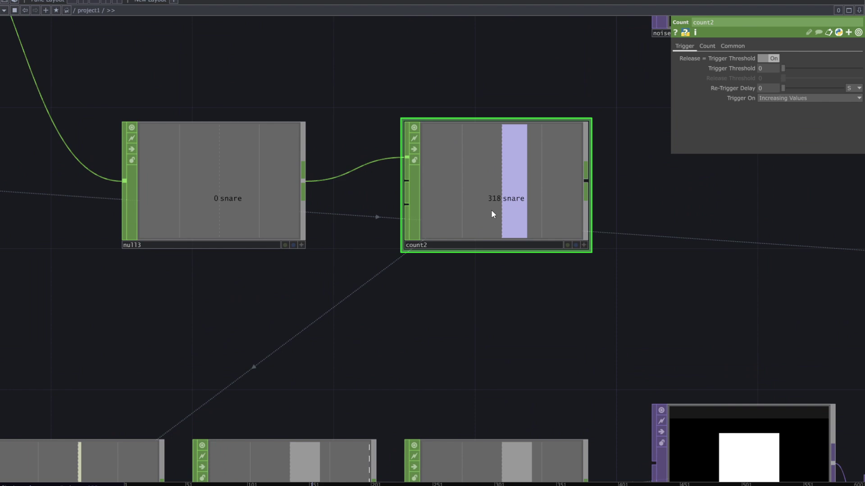
scroll(471, 283, "up", 1)
scroll(471, 282, "down", 2)
left_click_drag(438, 330, 563, 205)
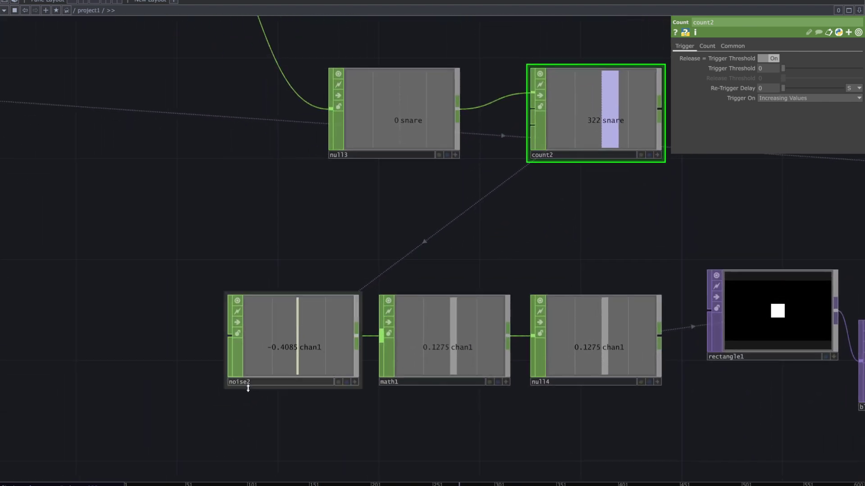
Turn off Time Slice on the noise2 CHOP
scroll(279, 400, "up", 2)
left_click(299, 350)
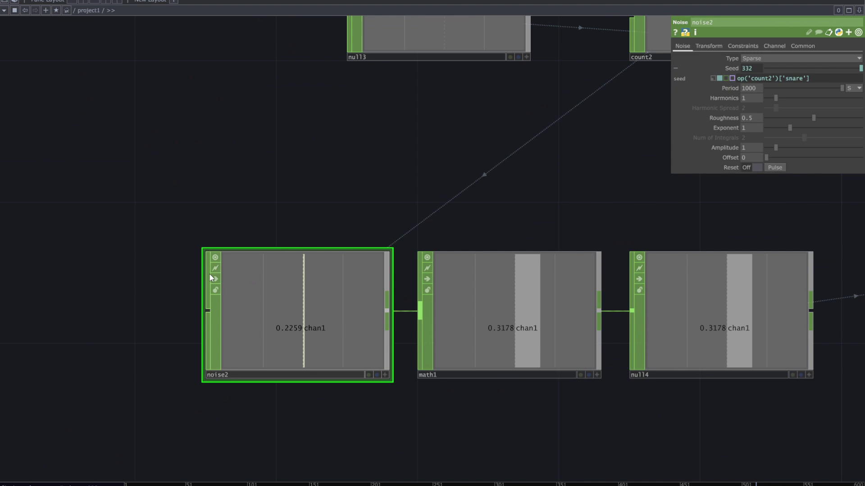
left_click(797, 46)
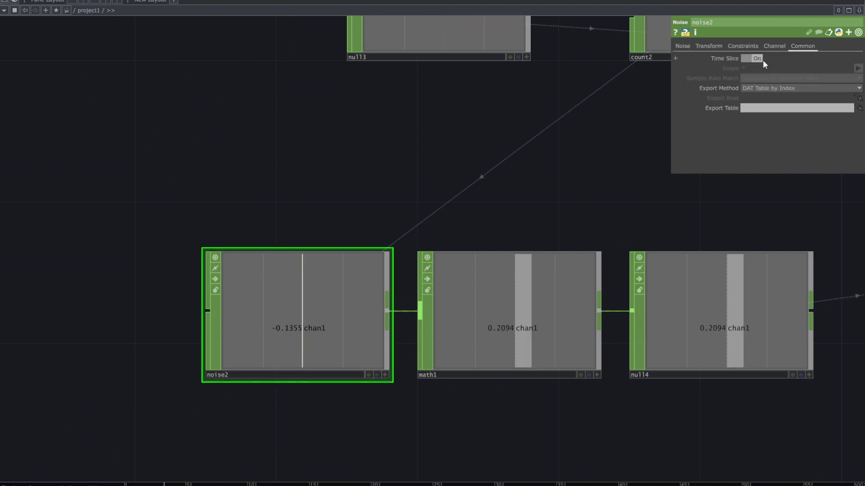
left_click(763, 60)
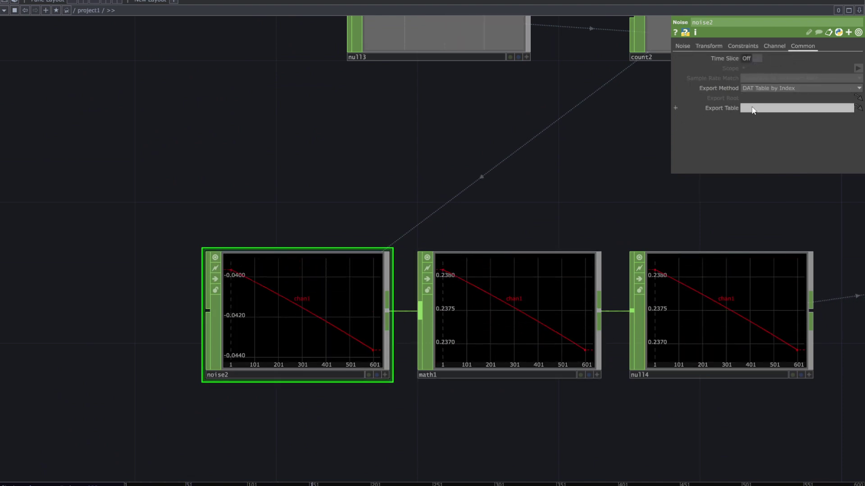
Lower noise2's Period to about 1.01 and check the curve against the seed expression driven by count2
left_click(685, 44)
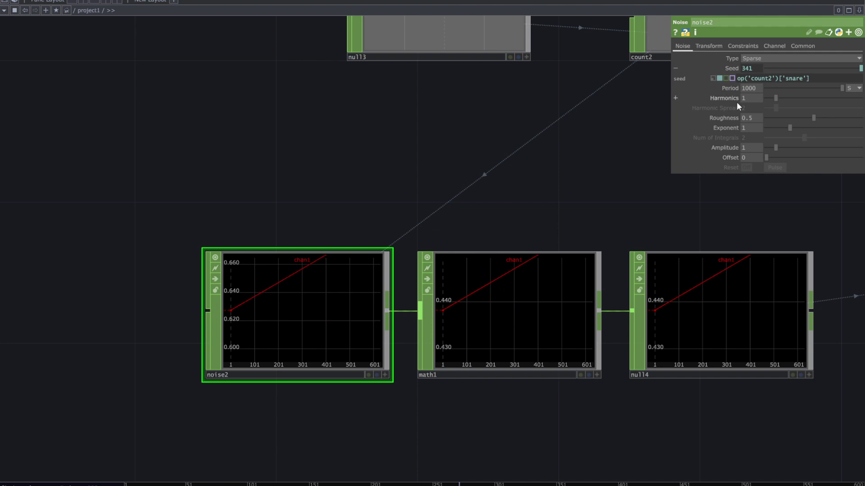
left_click_drag(817, 89, 775, 88)
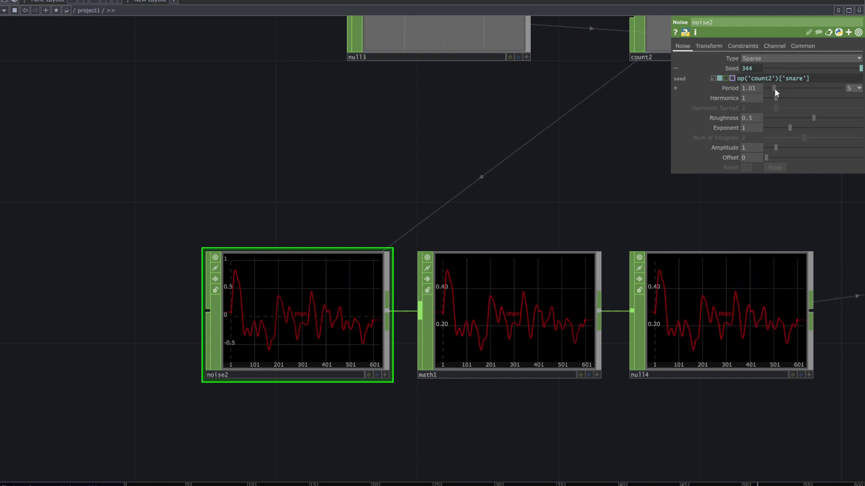
scroll(329, 353, "up", 5)
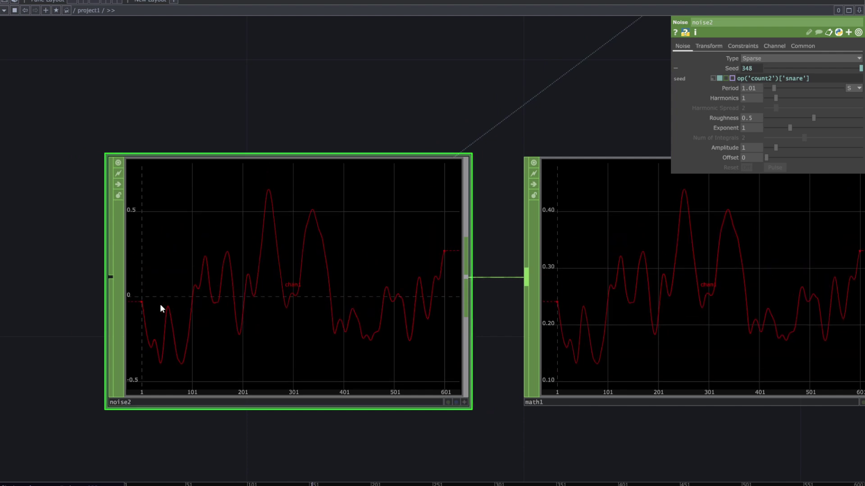
mouse_move(796, 77)
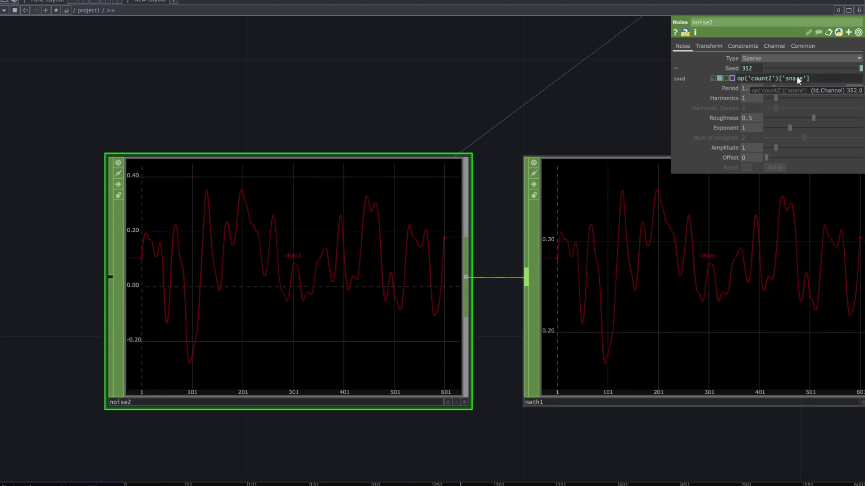
Raise noise2's Period to 10 and finally set it to 500
left_click_drag(774, 88, 861, 118)
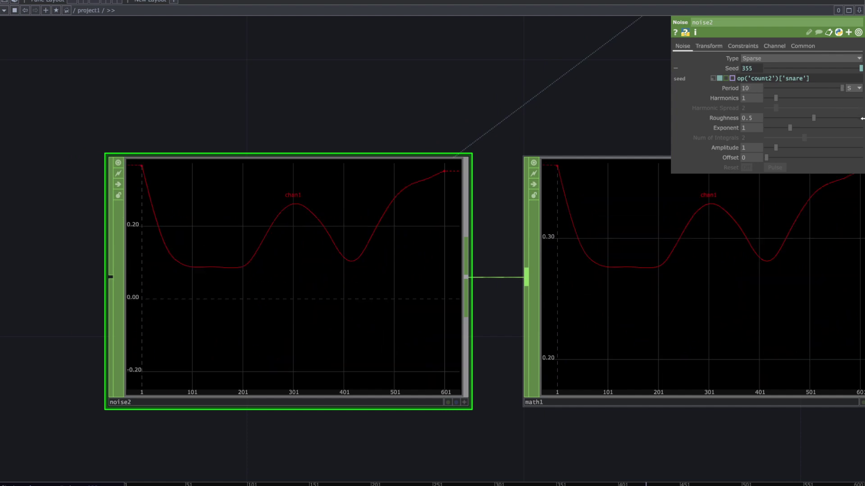
left_click(755, 88)
type("500")
key("Return")
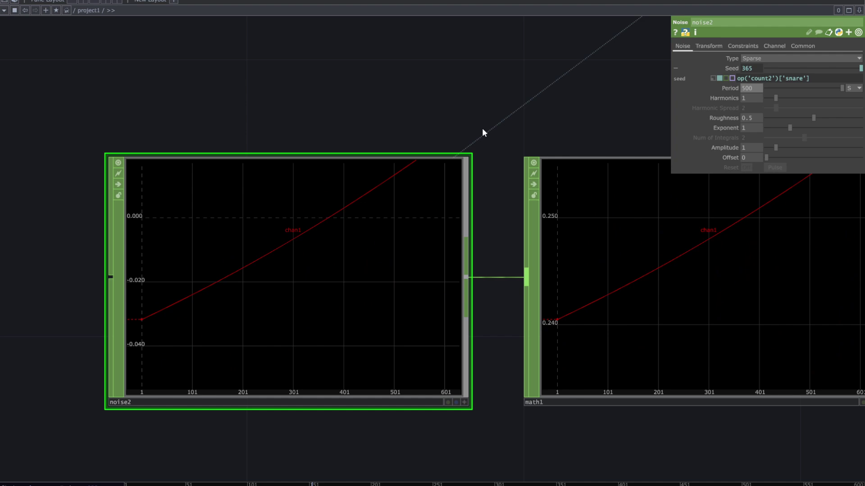
Compare the noise2, math1 and null4 curves, examine math1's From Range and To Range, and follow the chain to rectangle1
scroll(480, 129, "down", 5)
left_click_drag(696, 286, 438, 335)
left_click_drag(357, 343, 329, 352)
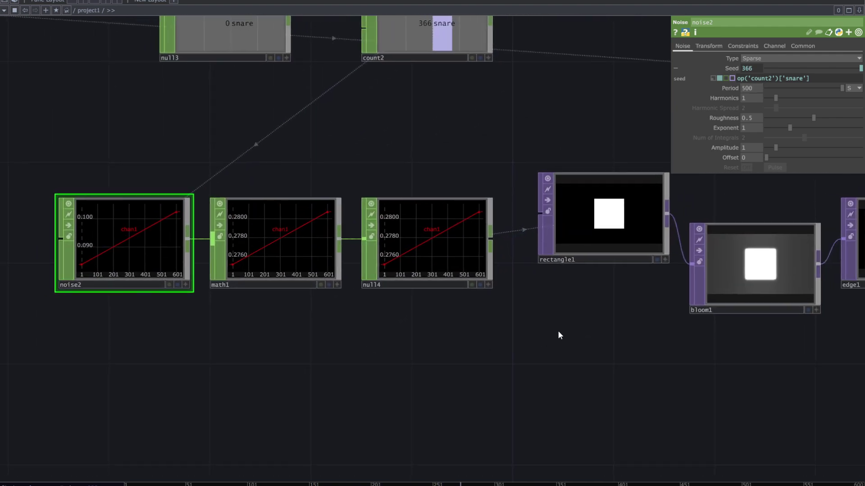
left_click_drag(263, 407, 292, 409)
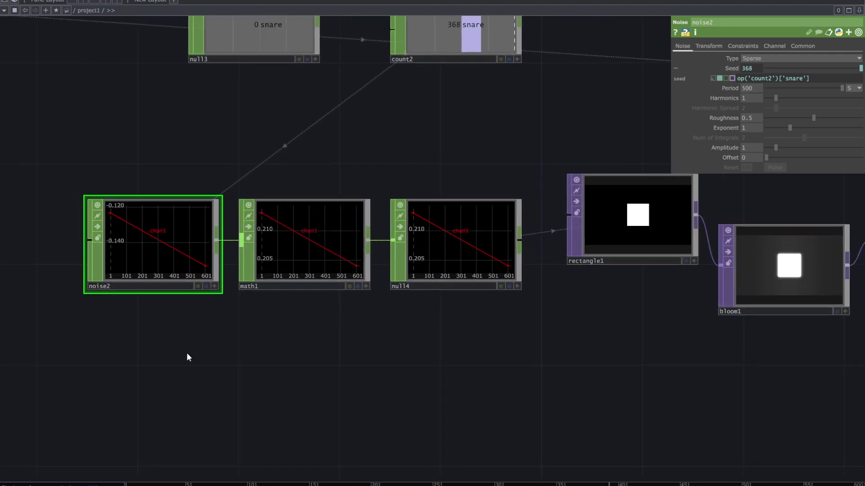
scroll(198, 358, "left", 1)
scroll(240, 317, "up", 3)
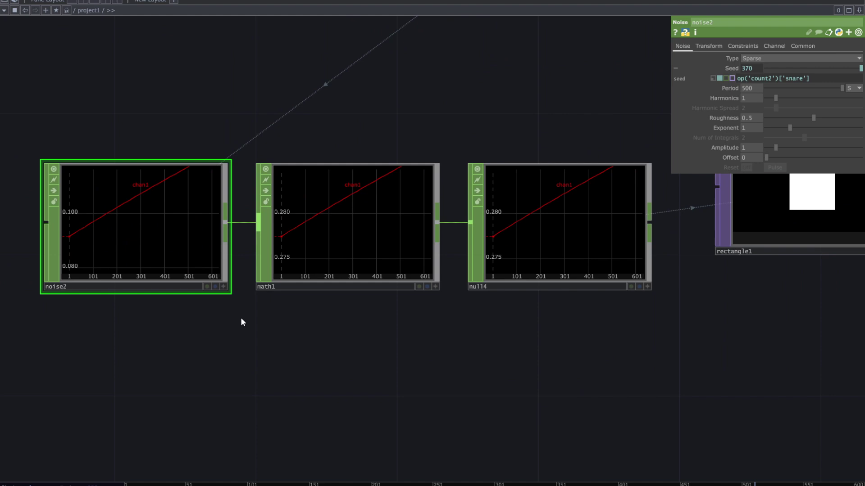
scroll(241, 318, "up", 2)
left_click(322, 274)
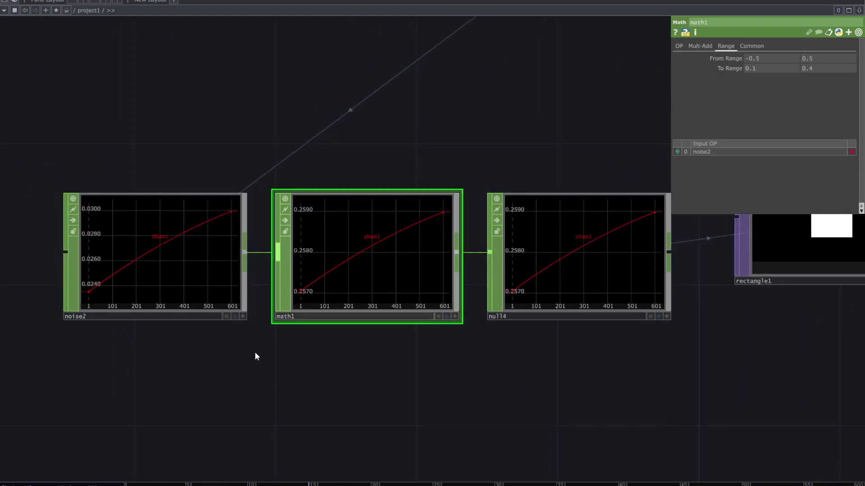
left_click_drag(255, 359, 390, 377)
scroll(270, 290, "up", 3)
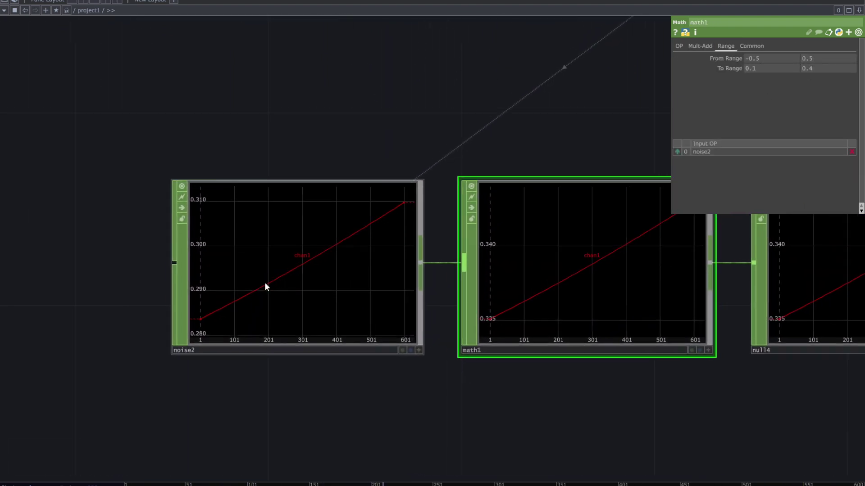
left_click(292, 261)
left_click_drag(734, 407, 490, 374)
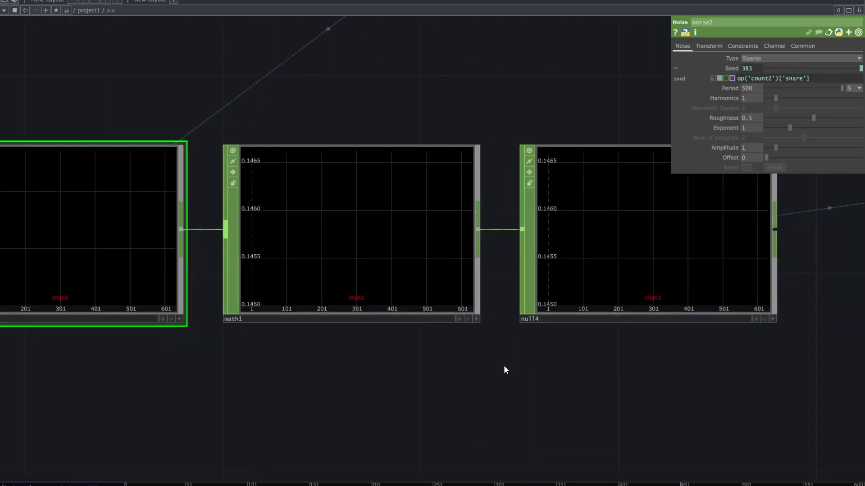
scroll(533, 376, "down", 3)
left_click_drag(527, 398, 373, 394)
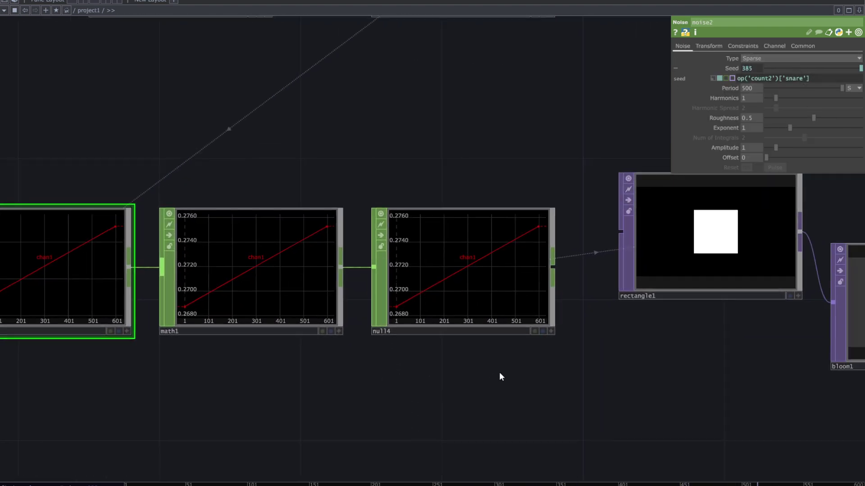
left_click(270, 300)
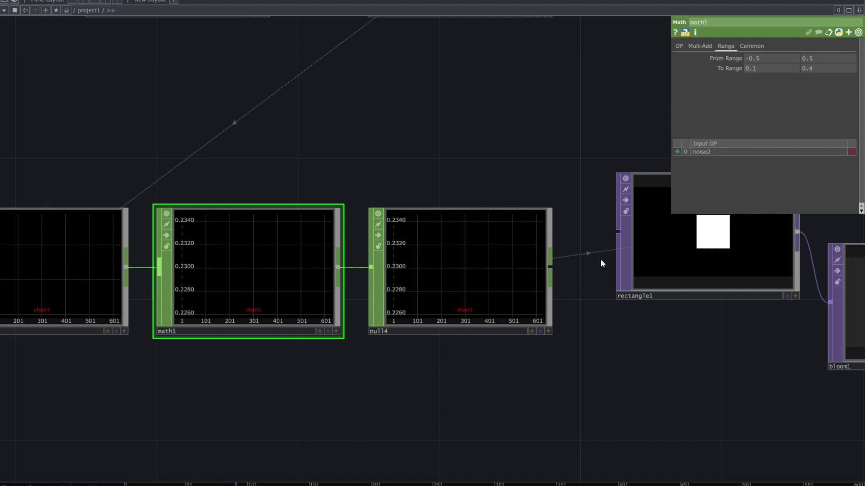
Turn Time Slice back on for the noise2 CHOP
left_click_drag(228, 373, 424, 408)
left_click(304, 323)
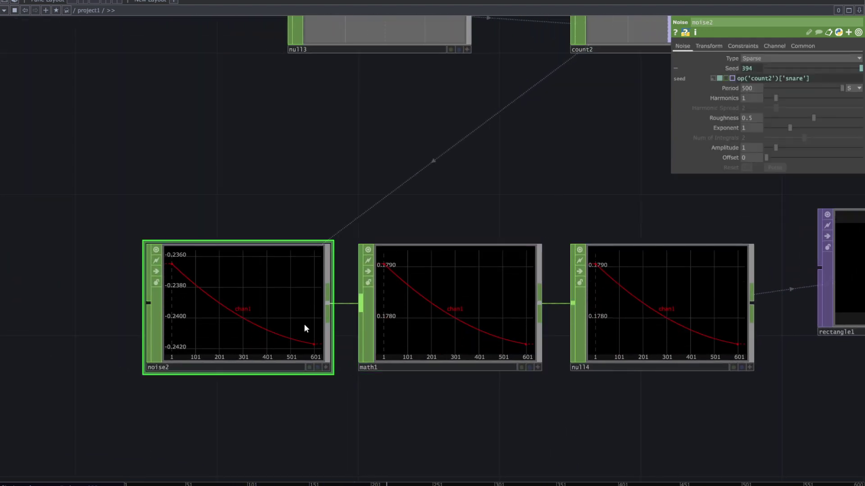
left_click(803, 47)
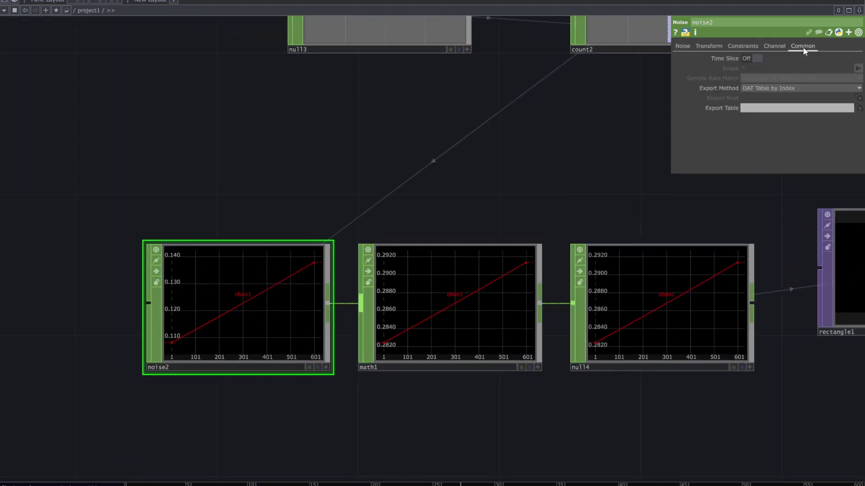
left_click(755, 58)
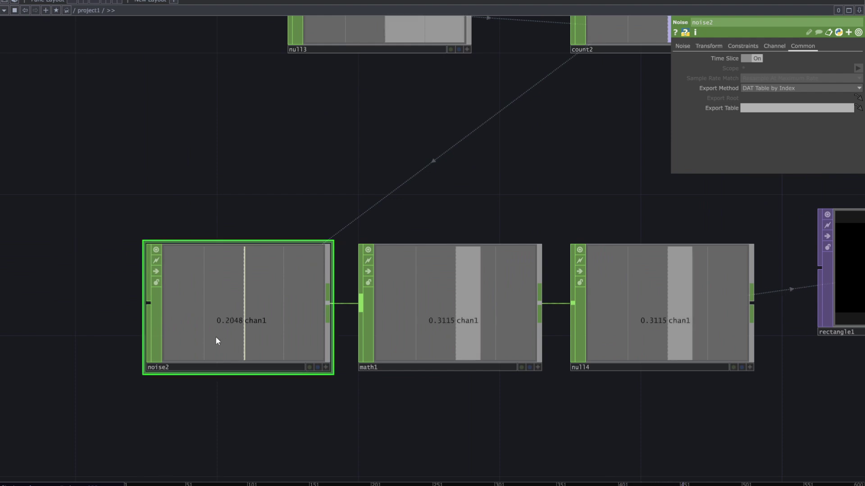
Set noise2's Period back to 1000
scroll(216, 340, "up", 5)
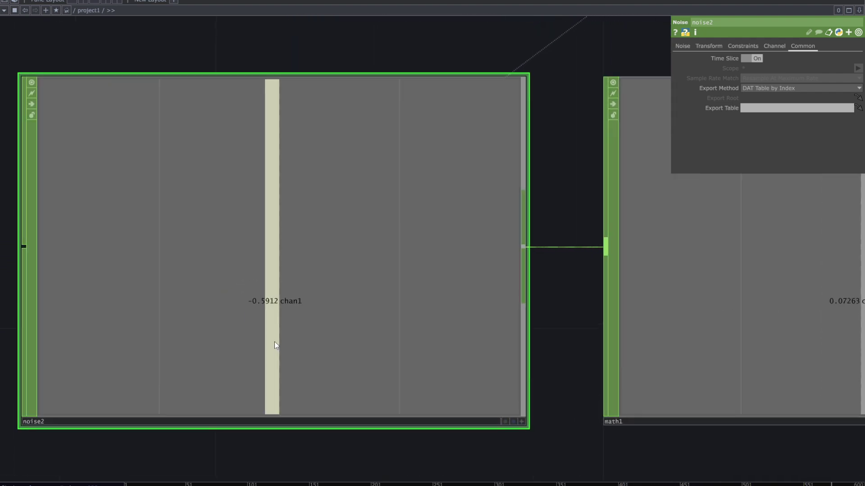
left_click(682, 46)
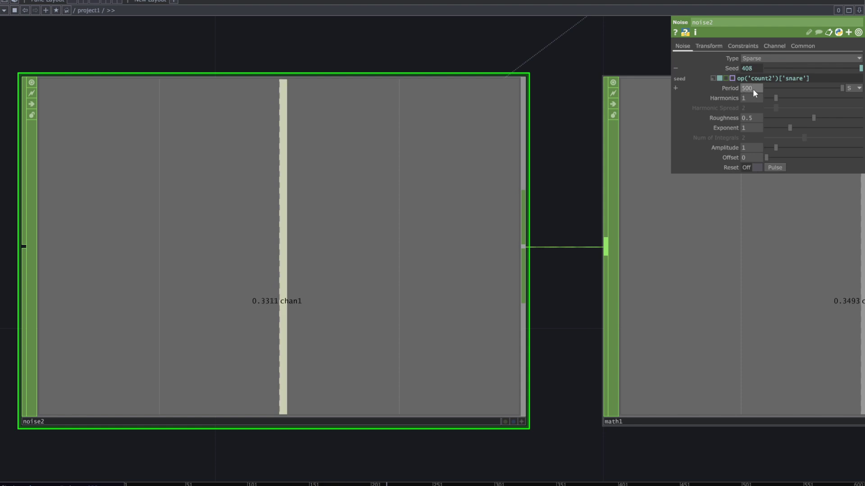
type("1000")
key("Return")
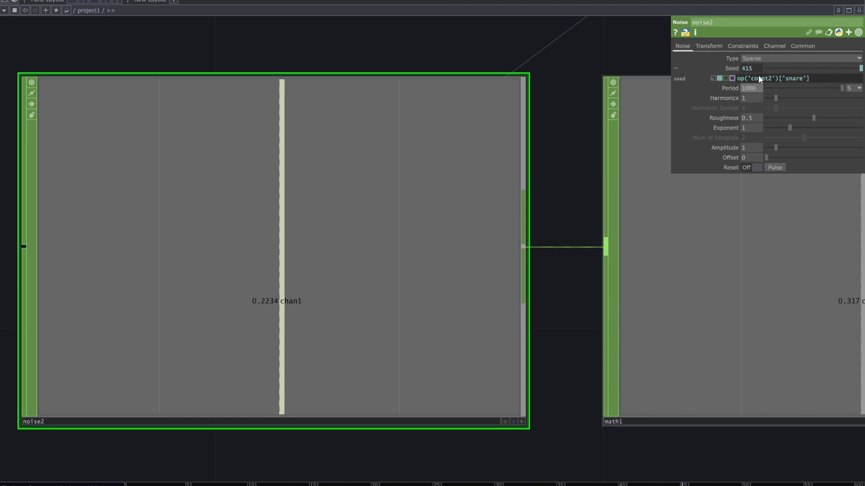
Follow null4's output to rectangle1, examine its size expressions, and review the network back to the audio input
scroll(447, 356, "down", 3)
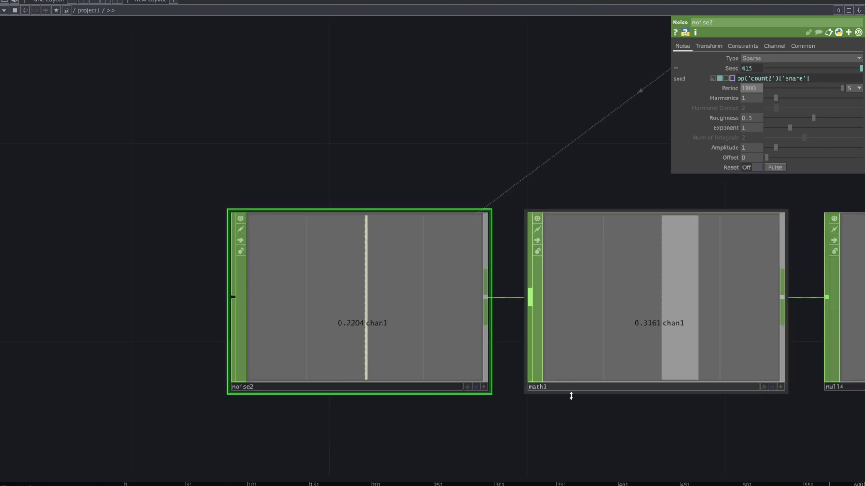
scroll(485, 370, "down", 3)
left_click_drag(477, 388, 378, 381)
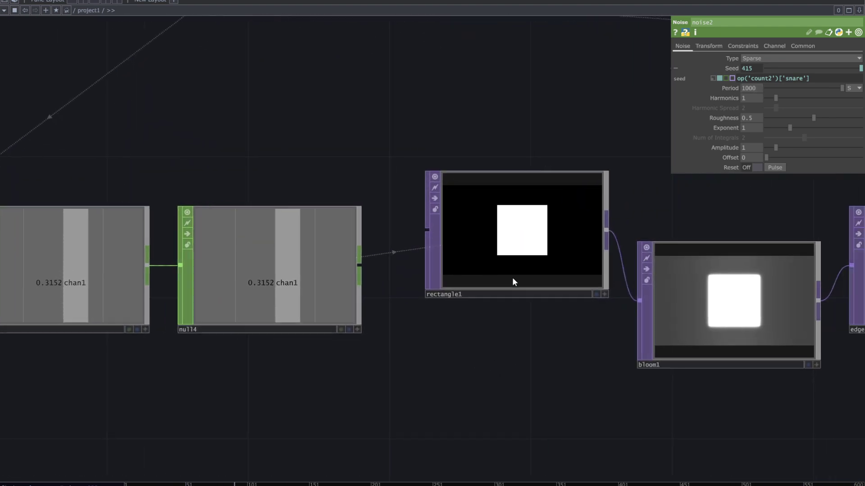
left_click(518, 249)
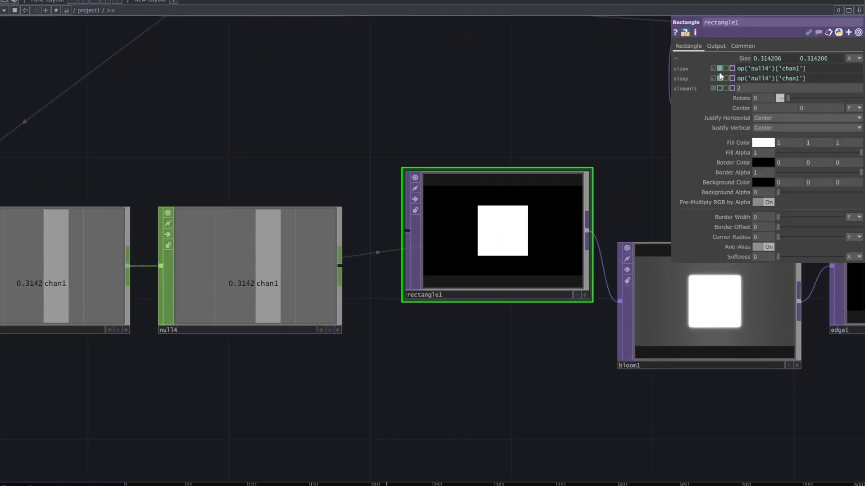
left_click(744, 59)
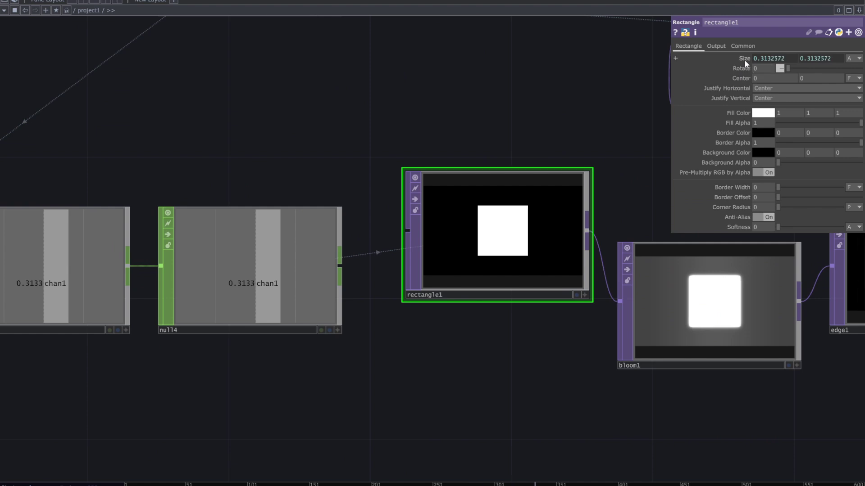
left_click(744, 60)
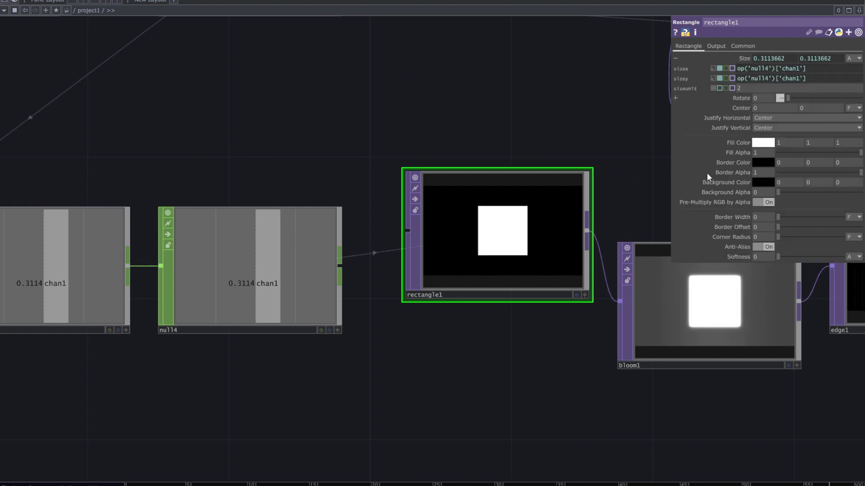
left_click_drag(500, 359, 423, 358)
scroll(423, 361, "down", 5)
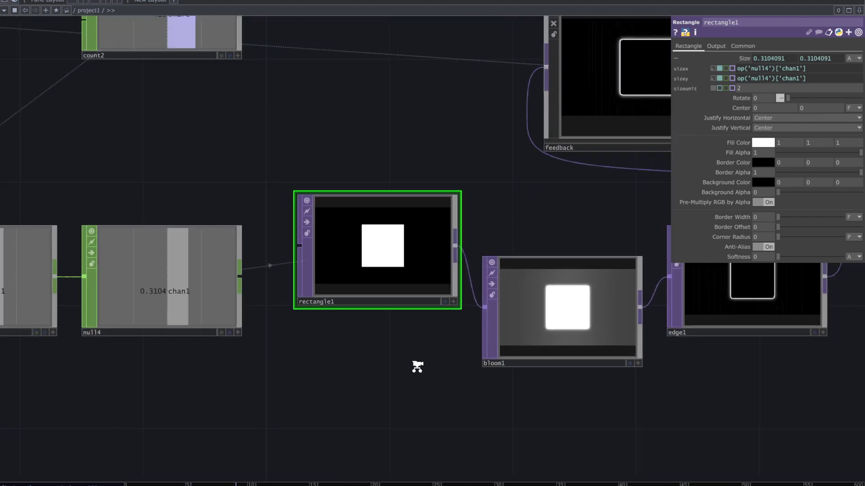
left_click_drag(361, 338, 543, 361)
scroll(543, 361, "down", 4)
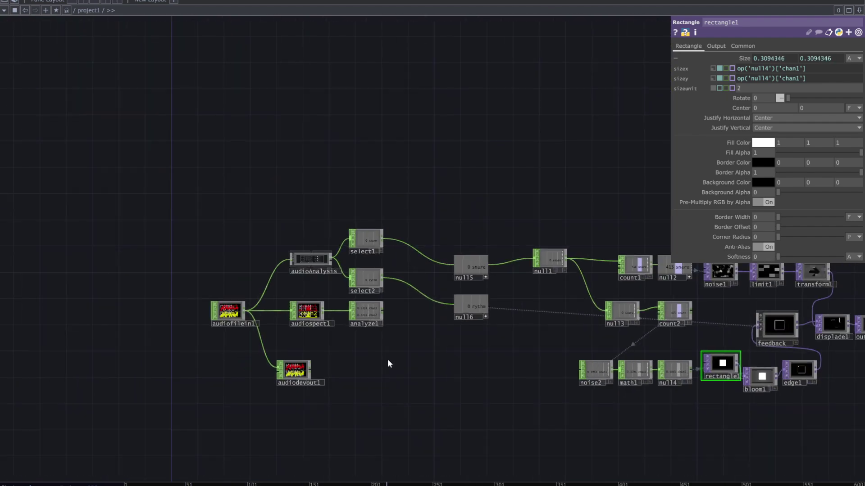
Review the network from audiofilein1 to rectangle1 and examine how null4's value drives the rectangle's size
left_click(234, 312)
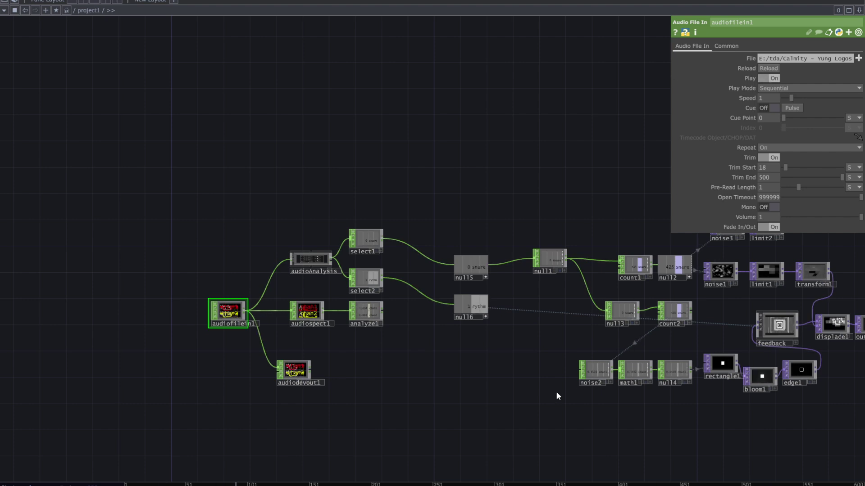
left_click_drag(529, 400, 473, 378)
left_click_drag(679, 403, 593, 395)
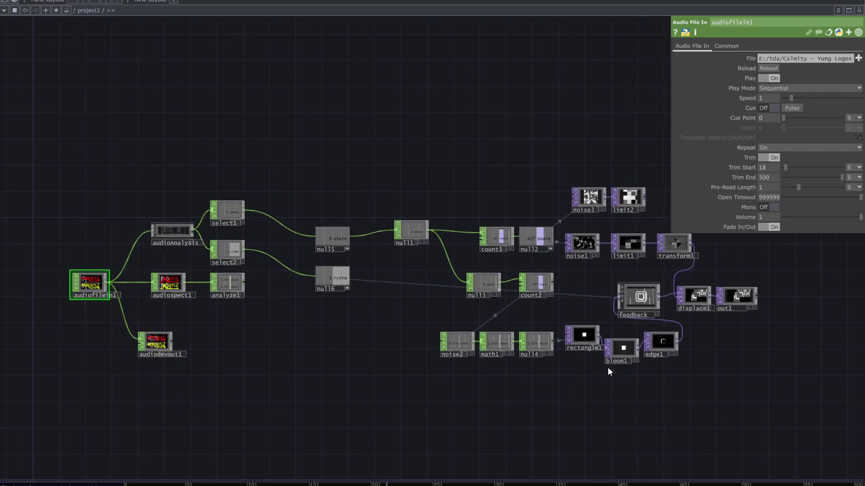
scroll(576, 372, "up", 5)
scroll(580, 369, "up", 1)
left_click_drag(551, 361, 460, 361)
left_click(518, 283)
scroll(521, 283, "up", 5)
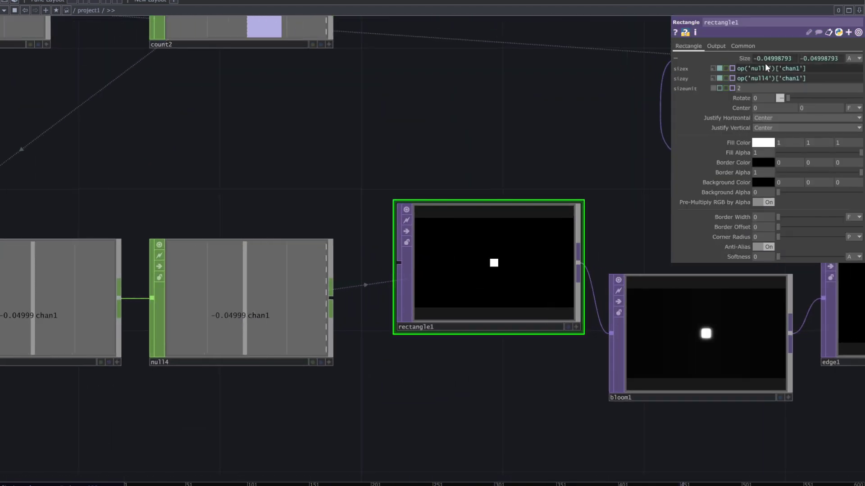
mouse_move(765, 64)
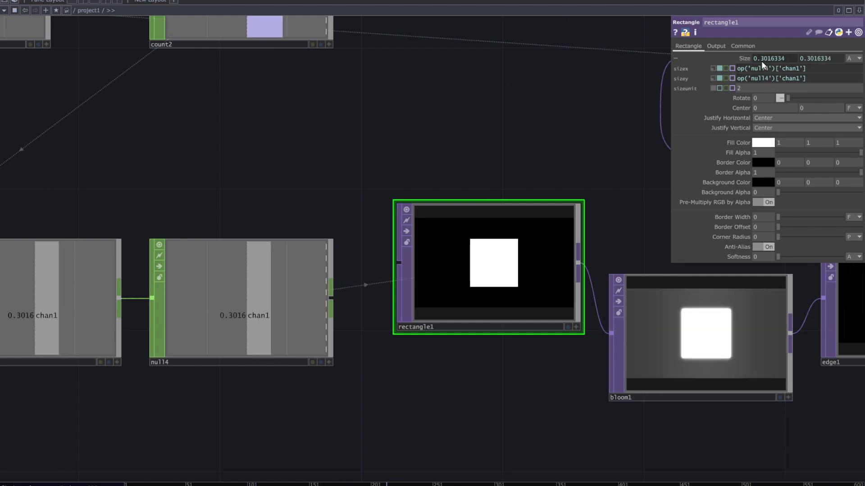
Activate the audioAnalysis component's viewer and raise its Snare threshold
scroll(535, 140, "down", 4)
left_click_drag(466, 160, 495, 178)
scroll(514, 187, "down", 6)
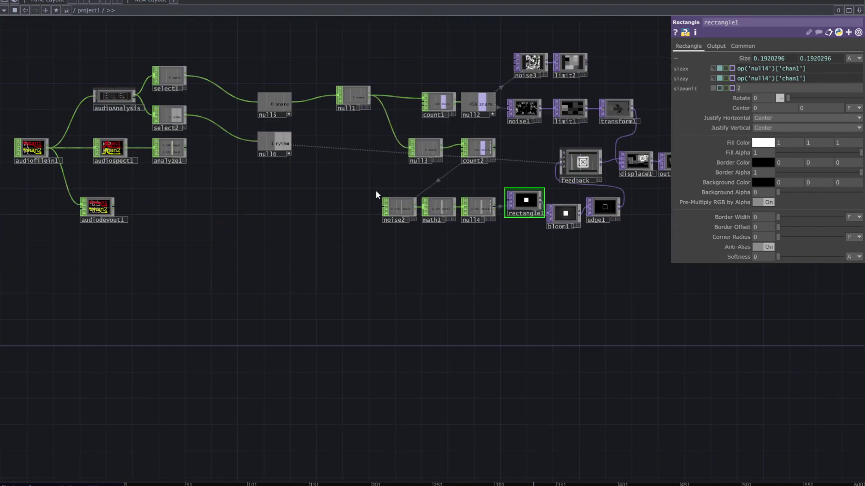
left_click_drag(446, 255, 492, 285)
scroll(231, 211, "up", 10)
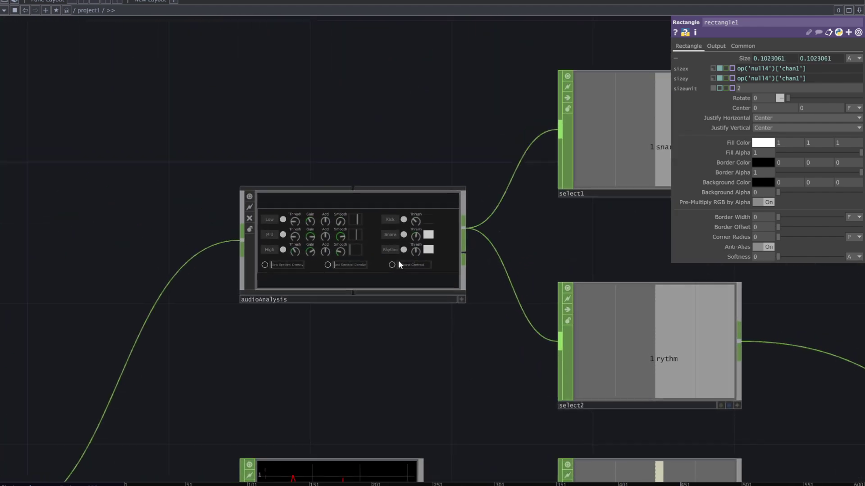
scroll(411, 254, "up", 8)
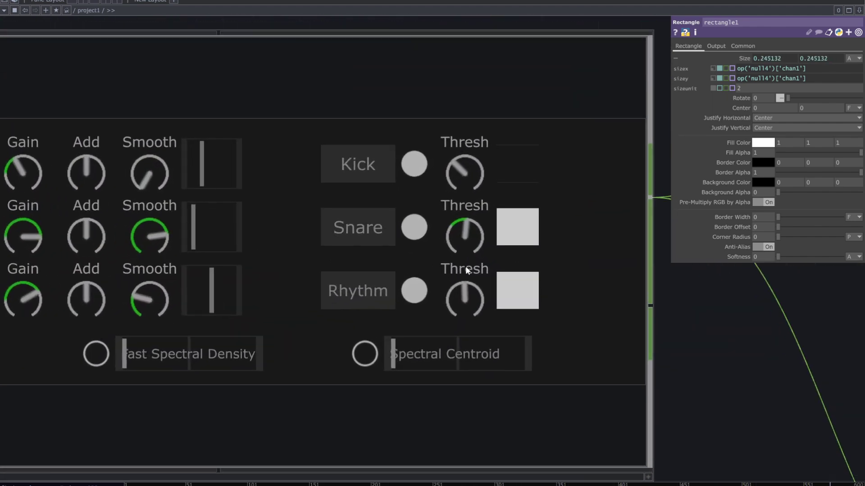
scroll(510, 245, "down", 2)
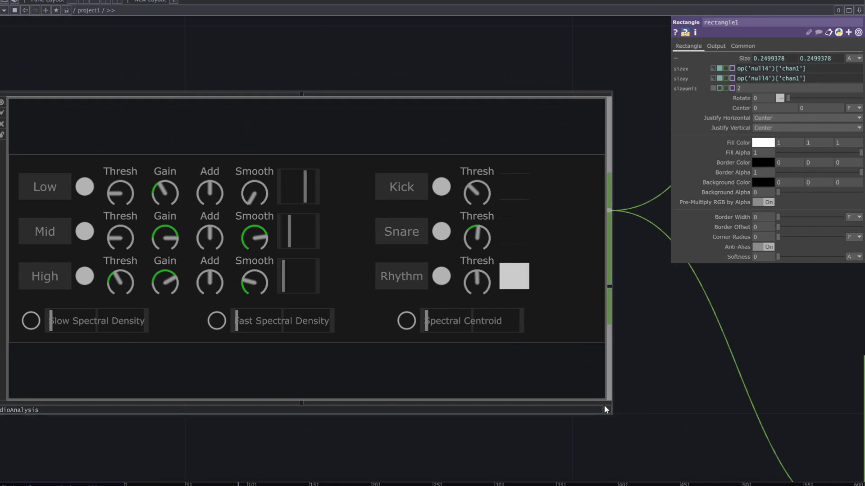
left_click(605, 409)
left_click_drag(474, 244, 487, 234)
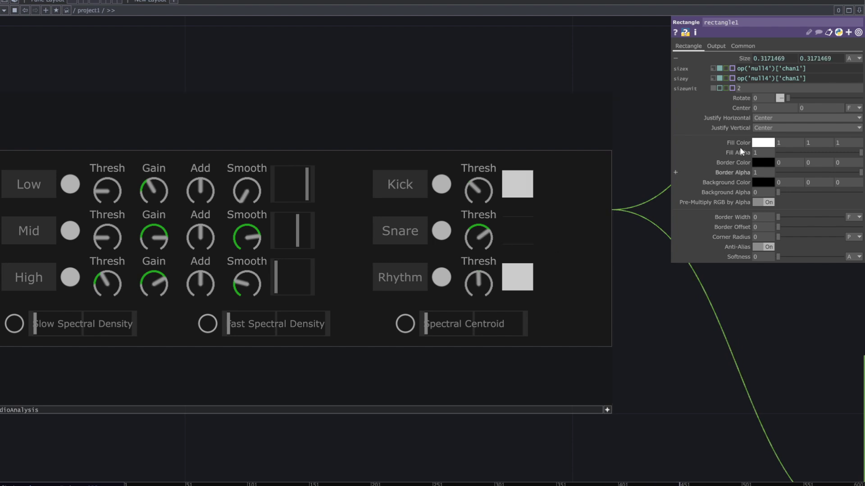
mouse_move(807, 68)
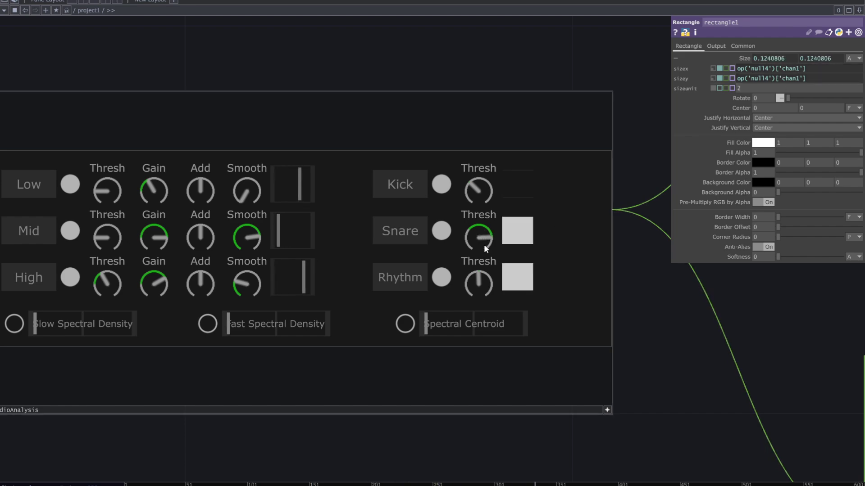
Follow the chain from audioAnalysis through rectangle1 to bloom1 and examine bloom1's glow and parameters
left_click_drag(619, 377, 477, 299)
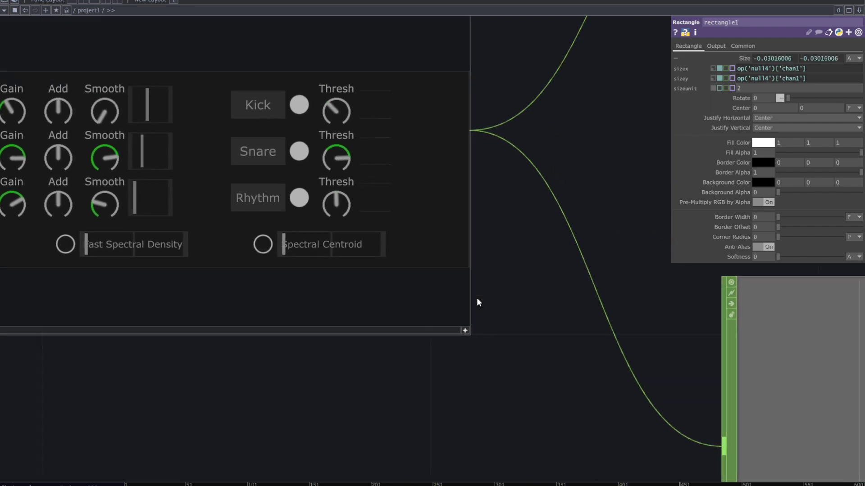
scroll(478, 300, "down", 8)
left_click_drag(658, 408, 425, 195)
scroll(425, 195, "down", 4)
left_click_drag(450, 337, 173, 365)
left_click_drag(377, 358, 316, 371)
scroll(440, 299, "up", 7)
left_click_drag(392, 385, 406, 396)
scroll(423, 343, "up", 3)
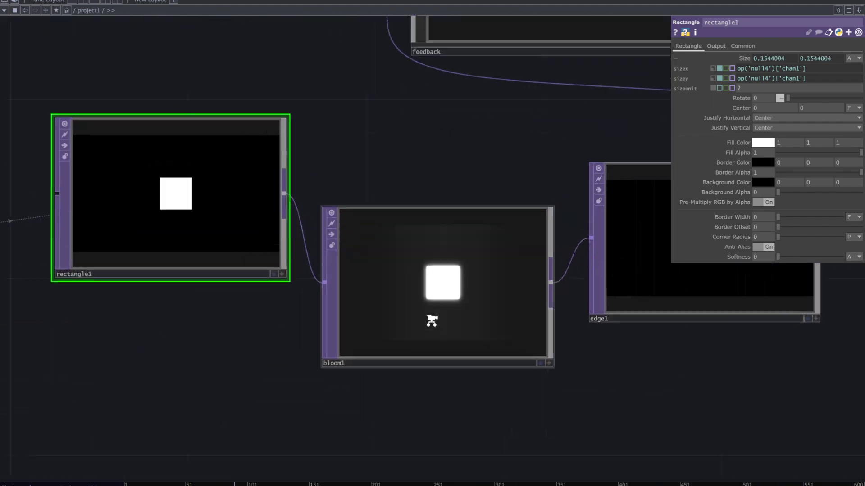
left_click(437, 295)
scroll(403, 327, "down", 3)
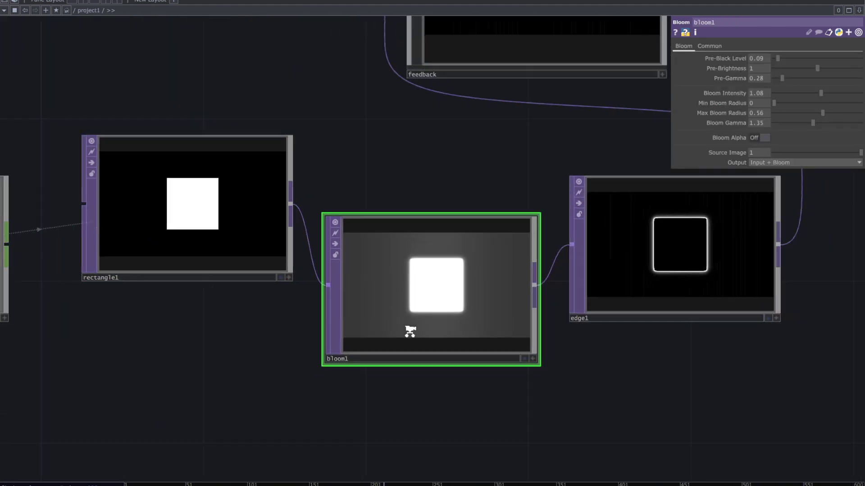
Examine edge1's glowing outline, try a lower Strength, and restore the Strength to 10
left_click_drag(571, 419, 457, 446)
left_click(554, 309)
scroll(529, 304, "up", 6)
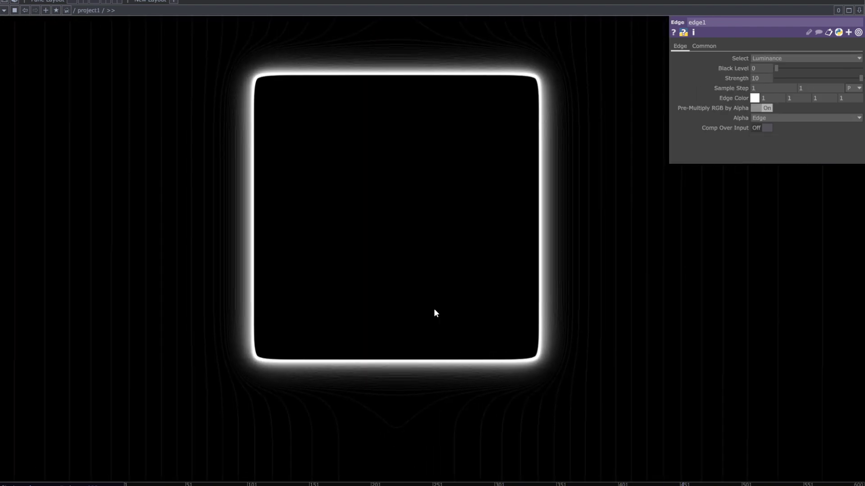
scroll(431, 310, "down", 4)
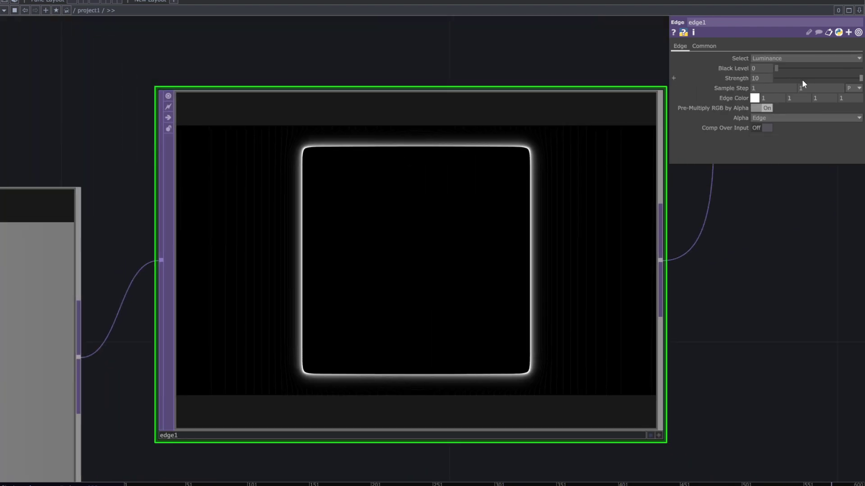
left_click_drag(812, 81, 855, 94)
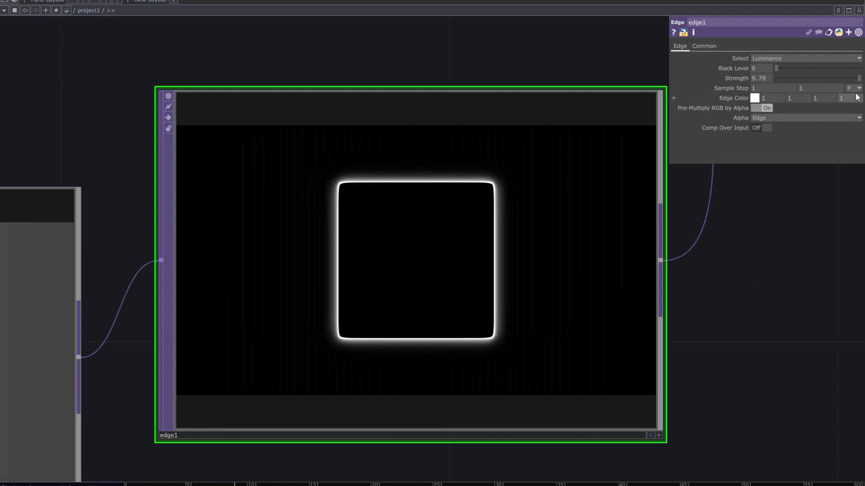
scroll(662, 291, "down", 5)
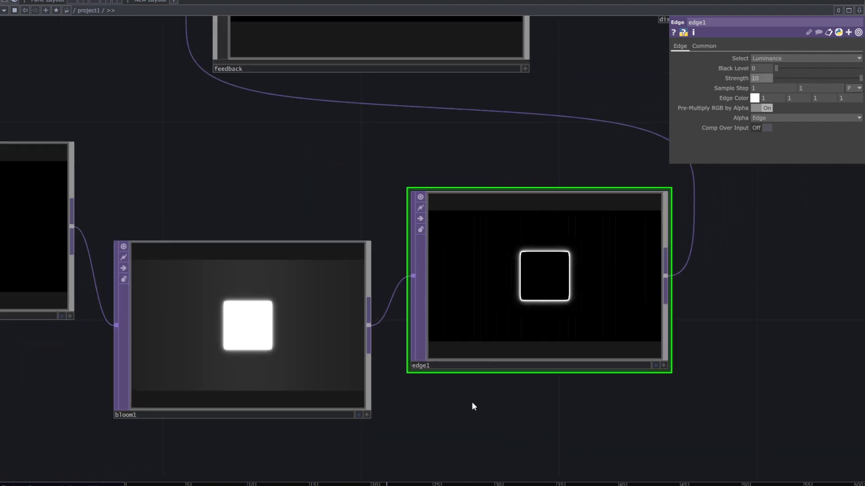
Follow edge1's output into the feedback component and examine its Opacity and Dry / Wet Mix settings
left_click_drag(460, 415, 443, 433)
middle_click_drag(461, 342, 342, 236)
left_click_drag(332, 239, 351, 341)
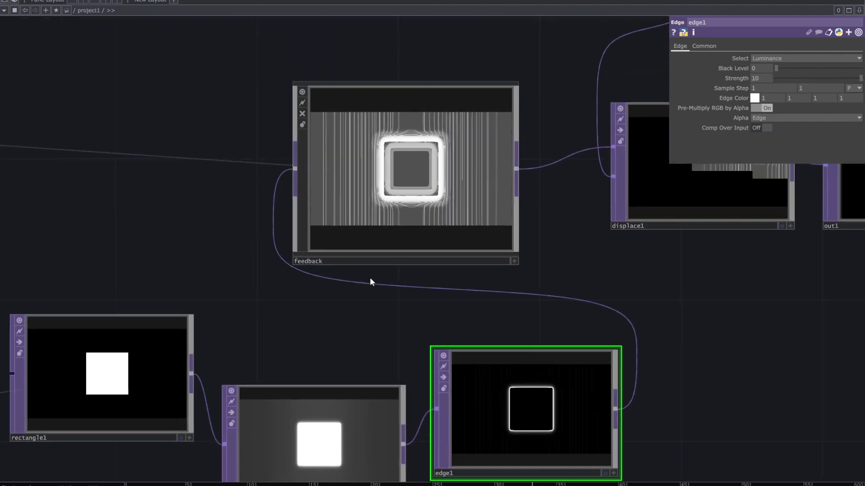
left_click_drag(574, 260, 604, 275)
scroll(604, 275, "down", 4)
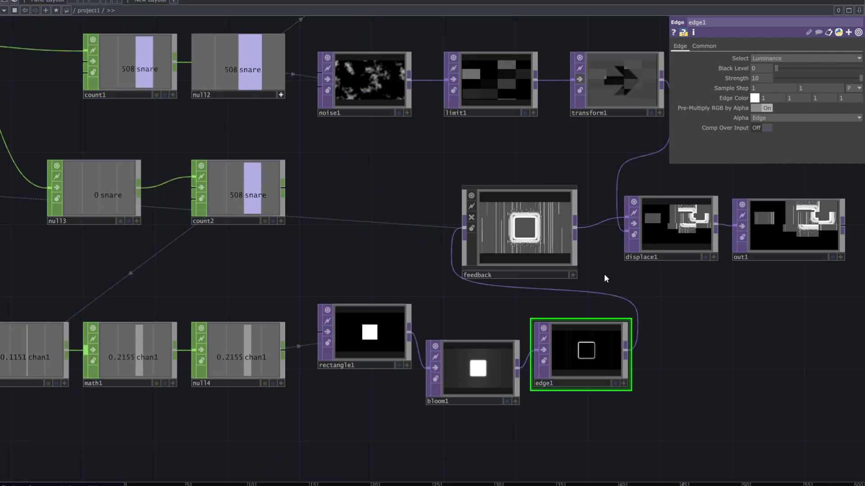
scroll(582, 264, "up", 2)
left_click(552, 232)
left_click_drag(544, 138, 512, 180)
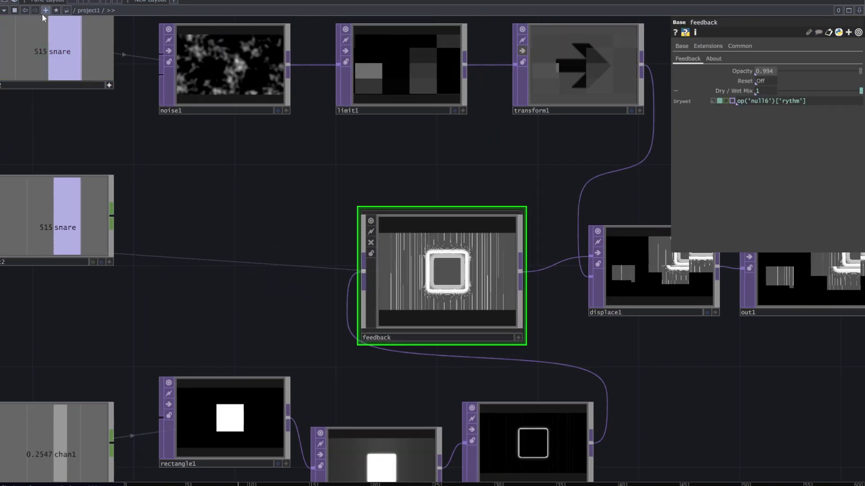
Look up the feedback component among the palette's ImageFilters, and close the palette again
left_click(15, 7)
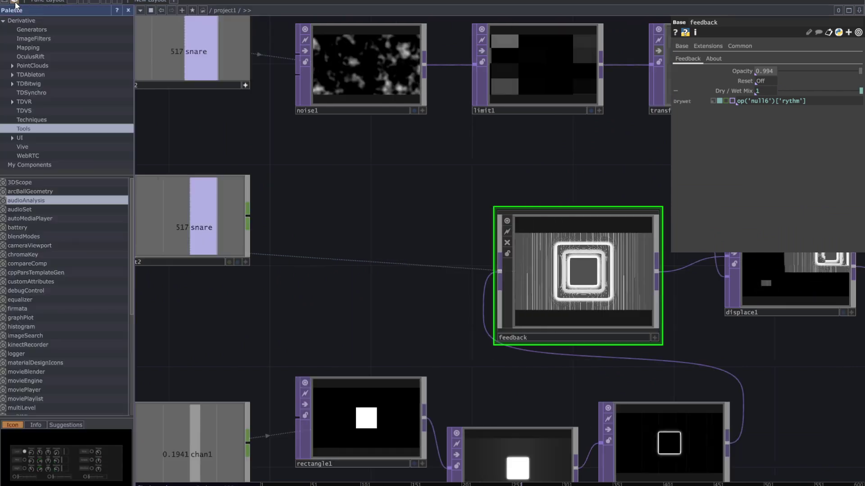
left_click(55, 41)
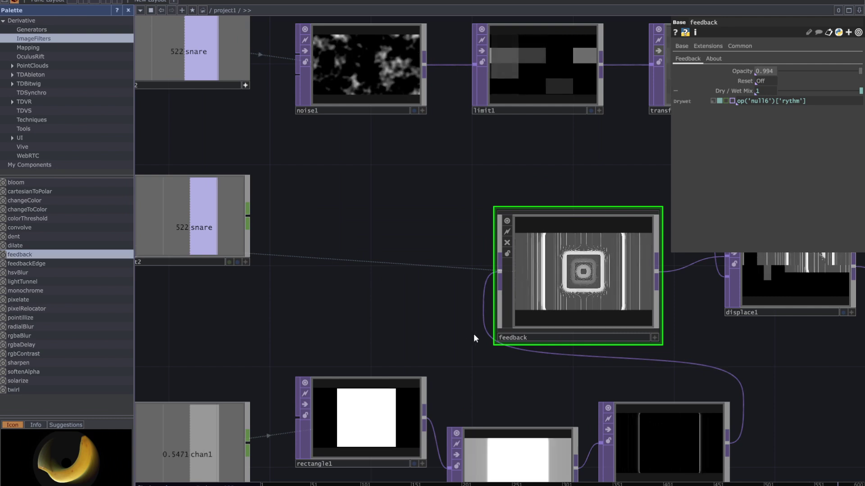
left_click_drag(342, 243, 231, 155)
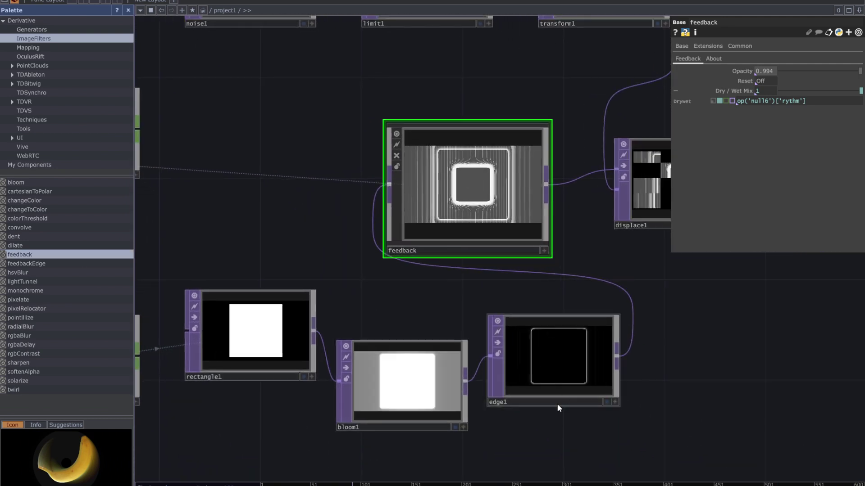
left_click_drag(405, 296, 512, 309)
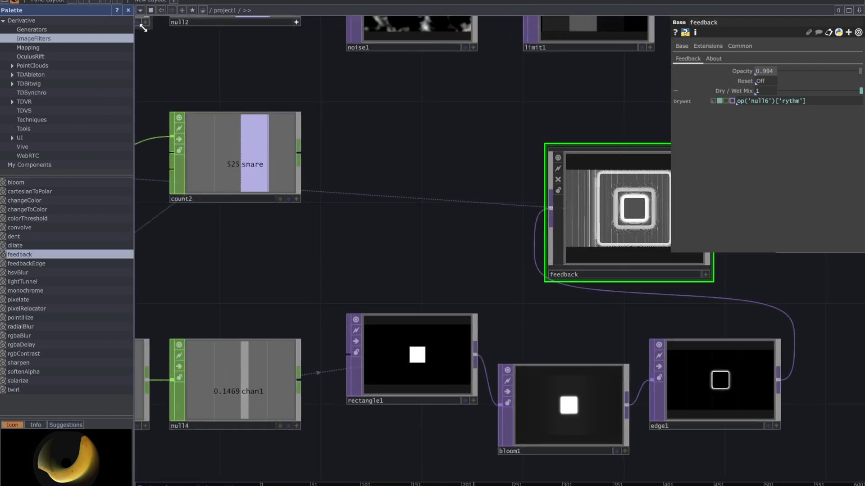
left_click(130, 11)
Trace the rythm reference from null6 to the feedback component's Dry / Wet Mix and on to displace1
scroll(270, 218, "down", 2)
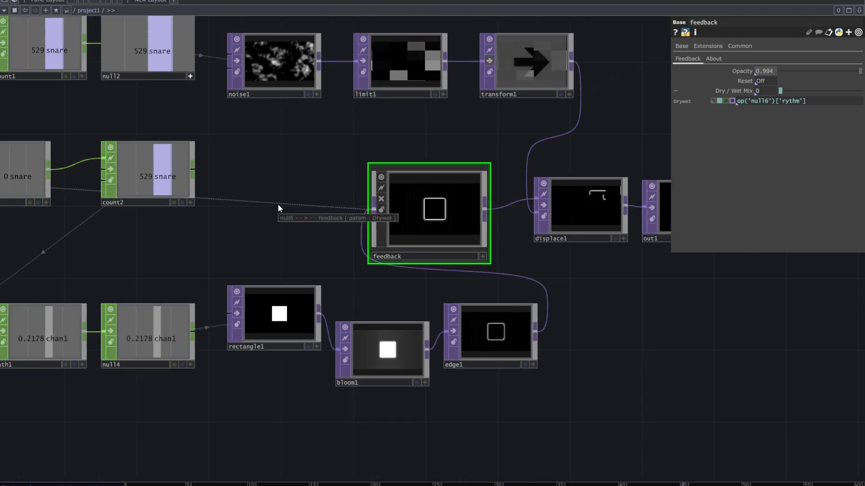
left_click_drag(267, 215, 565, 255)
scroll(565, 256, "down", 2)
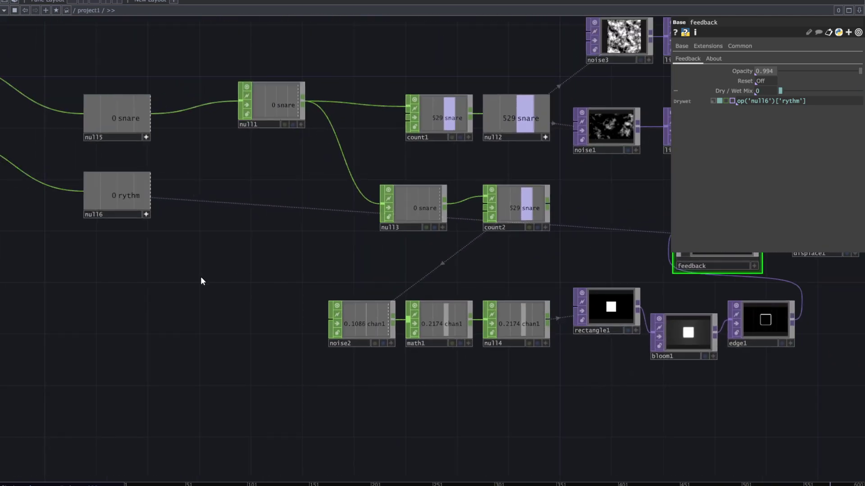
left_click_drag(201, 280, 384, 276)
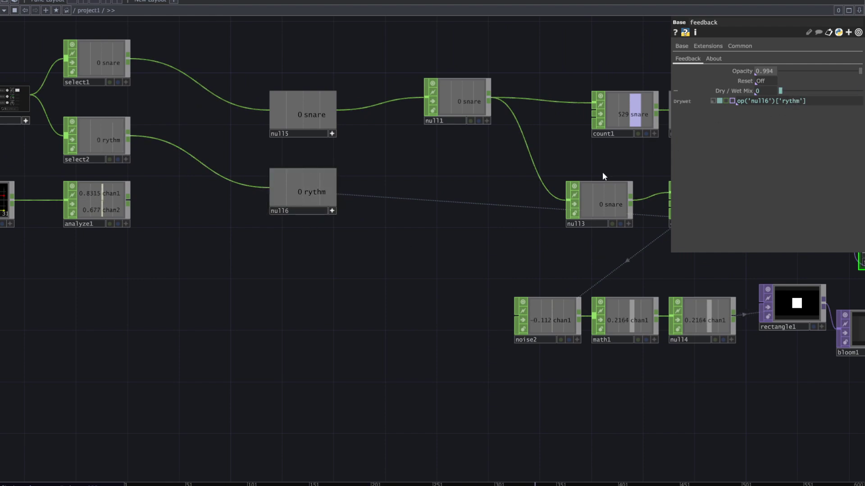
left_click_drag(492, 225, 229, 229)
left_click_drag(359, 266, 193, 274)
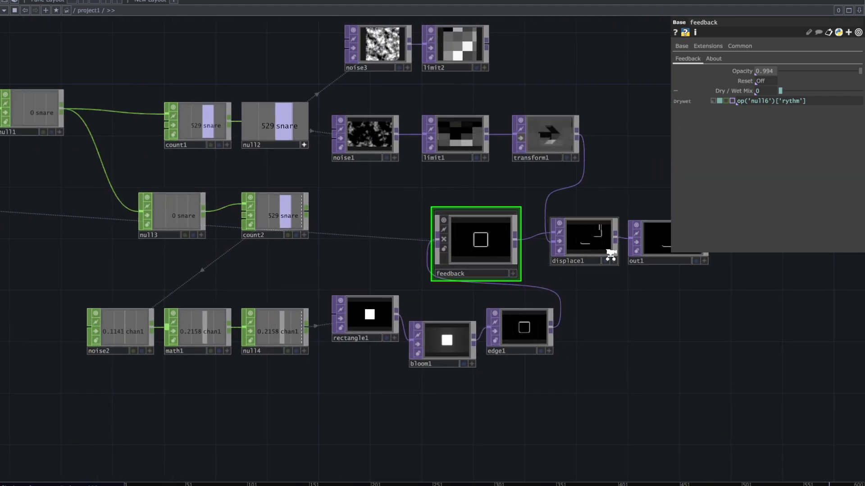
Set displace1's Source Midpoint to 0.095 and its Displace Weight to 1.756 on both axes
scroll(610, 255, "up", 3)
left_click_drag(522, 295, 488, 346)
left_click_drag(448, 199, 463, 208)
scroll(521, 333, "up", 5)
left_click(514, 277)
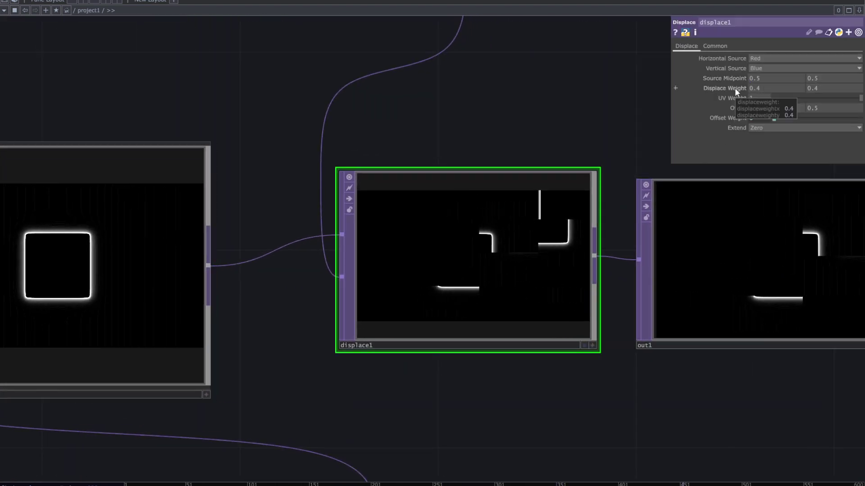
middle_click_drag(734, 88, 736, 61)
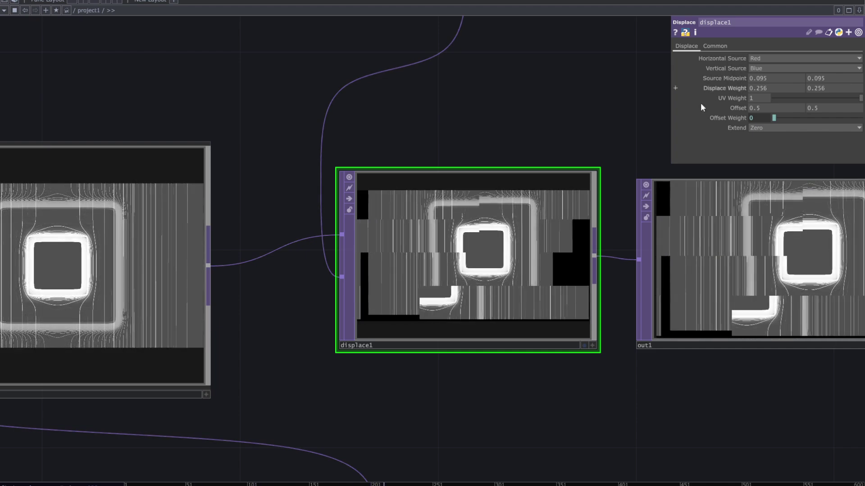
scroll(483, 309, "up", 3)
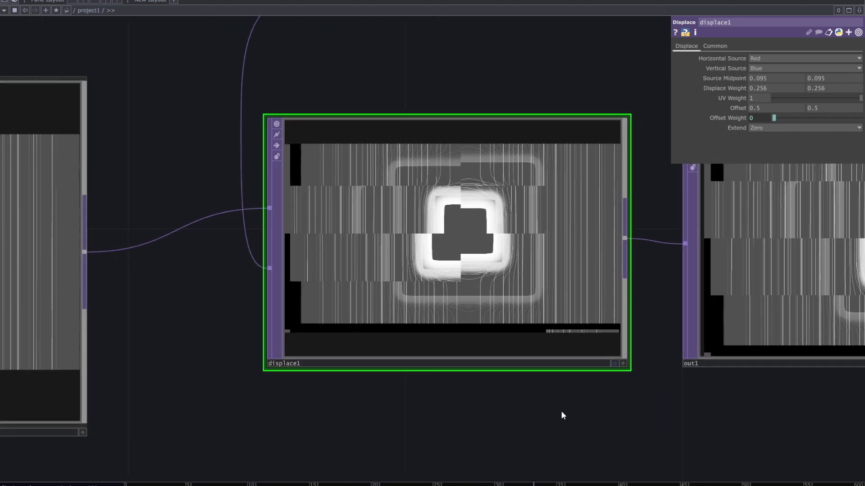
middle_click_drag(737, 87, 732, 73)
Try a constant Translate Z of 0 on noise1 and restore its absTime.seconds*.04 expression
scroll(411, 240, "down", 6)
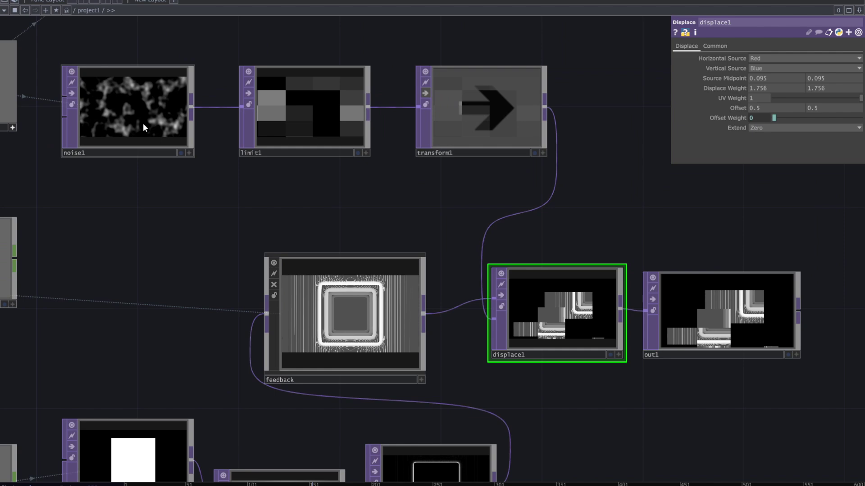
left_click(142, 123)
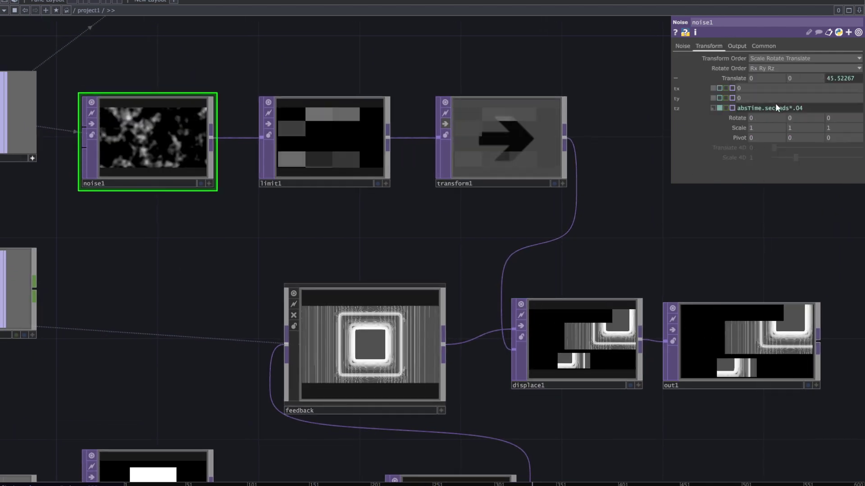
left_click(714, 108)
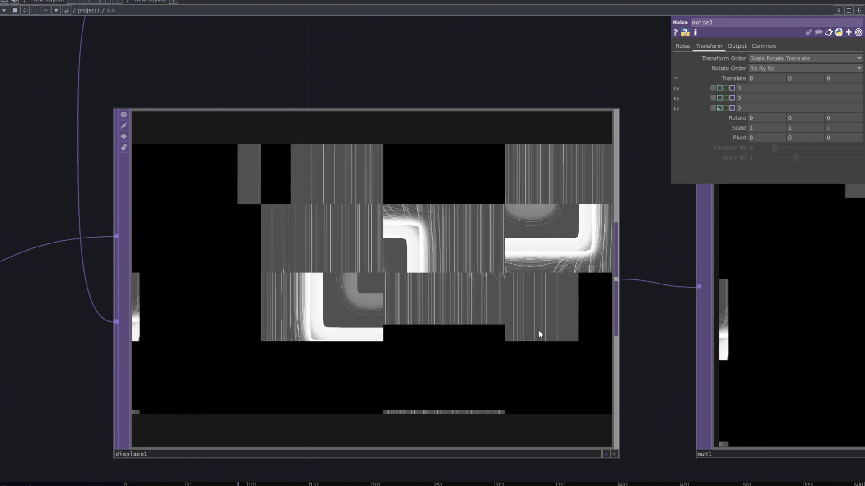
left_click(719, 108)
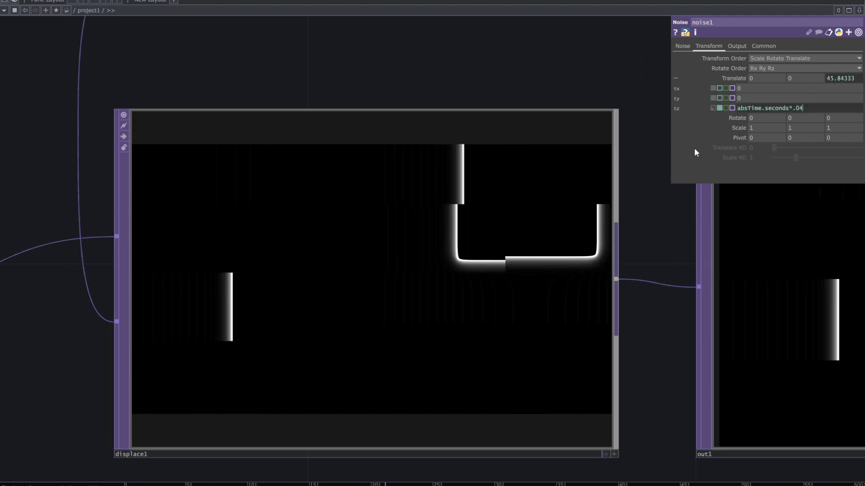
Change noise1's Translate Z expression to absTime.seconds*.03
left_click(798, 108)
key("Delete")
type("3")
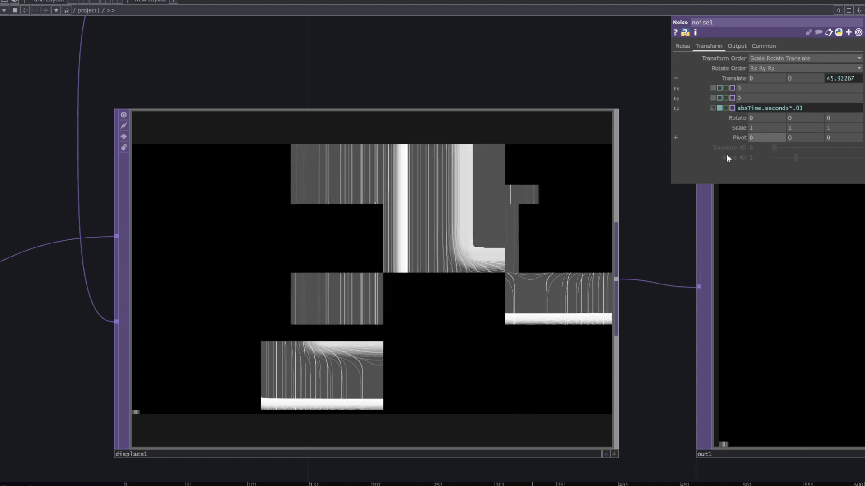
key("Return")
Compare the displace1 and out1 images and review the entire network
left_click_drag(494, 81, 343, 56)
scroll(463, 94, "down", 4)
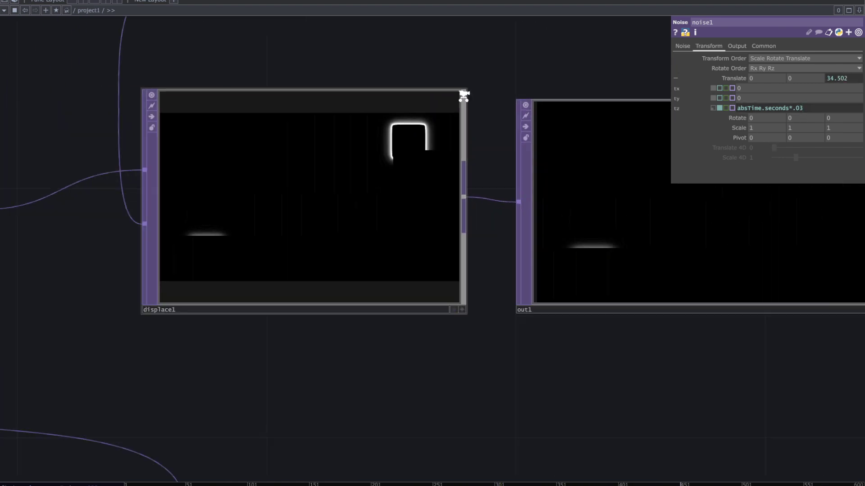
left_click_drag(426, 355, 205, 413)
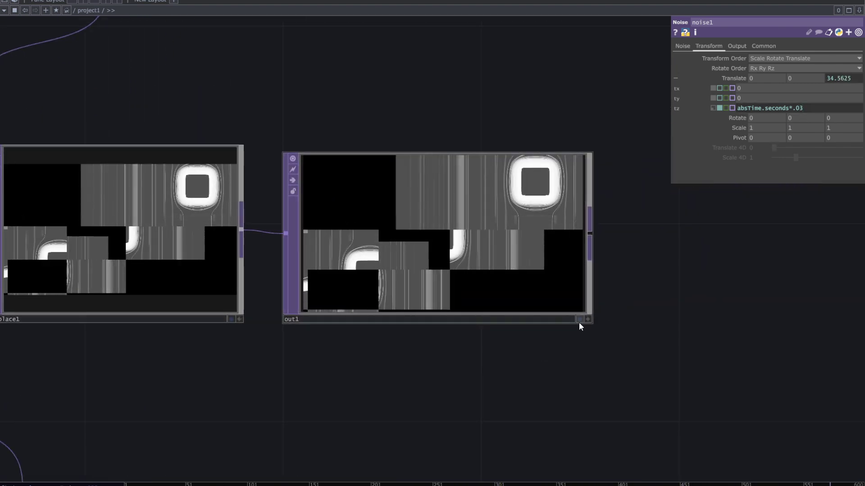
scroll(558, 343, "down", 6)
key("h")
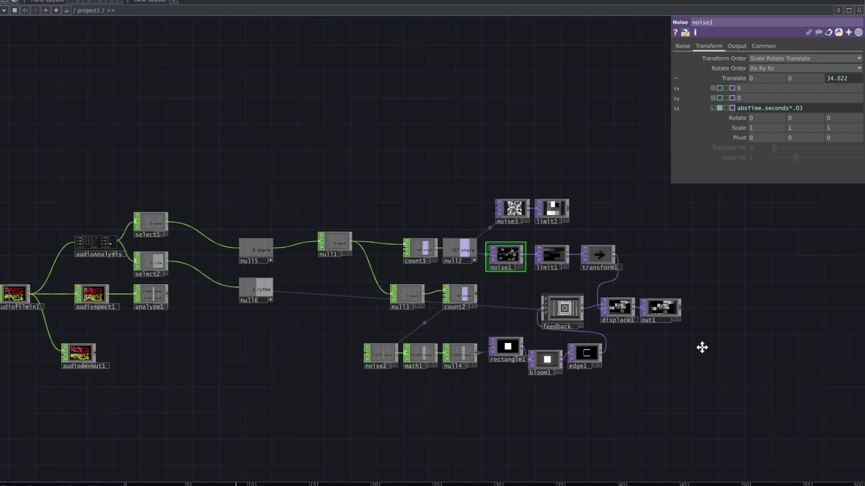